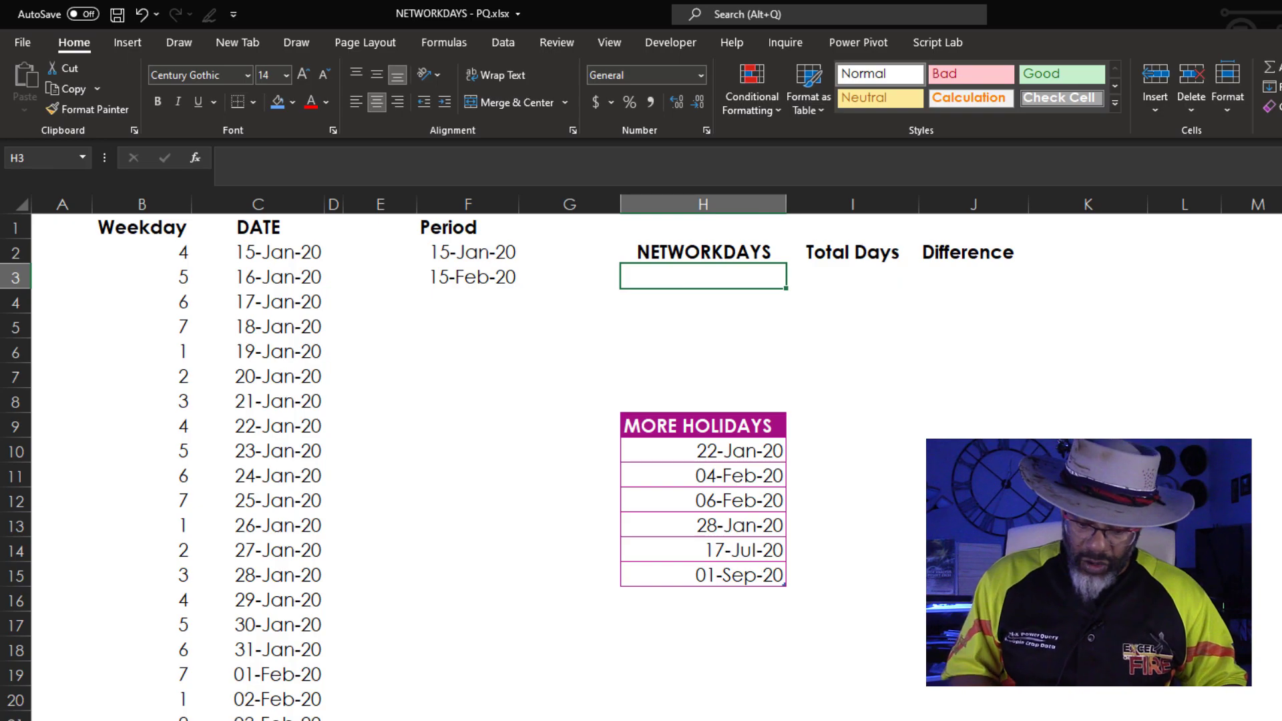
- Enter a NETWORKDAYS formula in H3 with F2 as the start date and F3 as the end date
type("=")
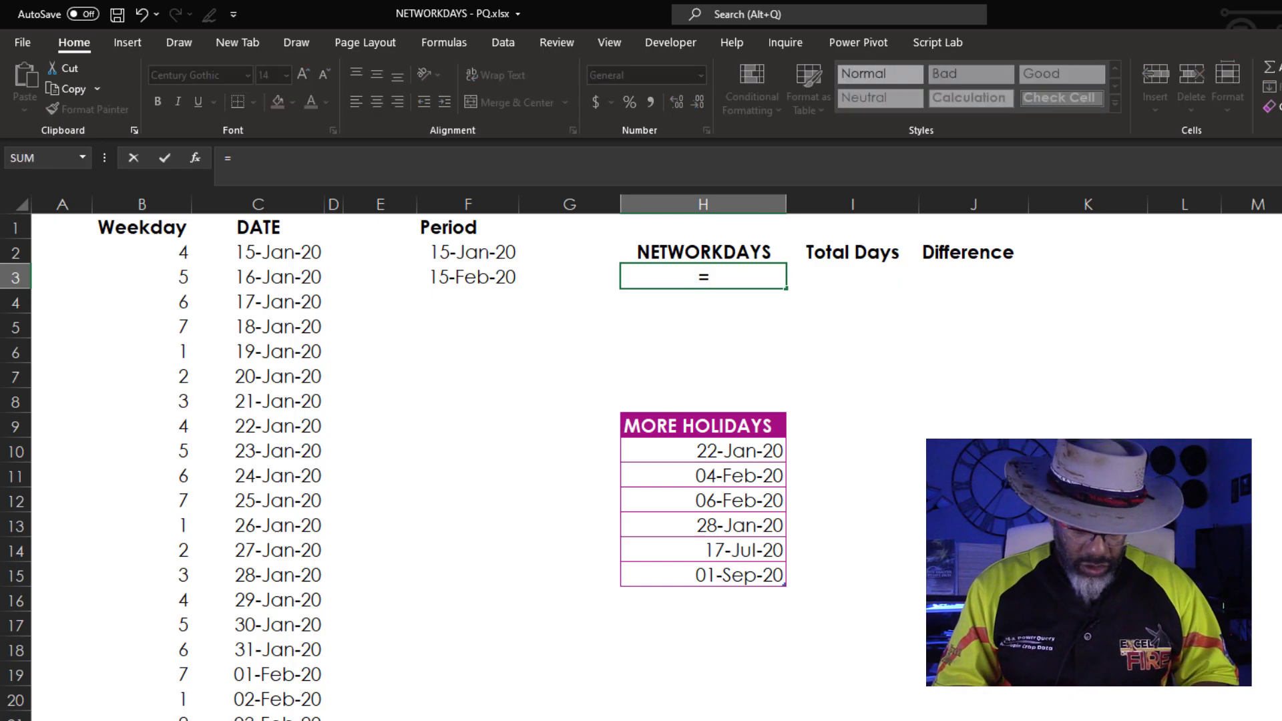
type("net")
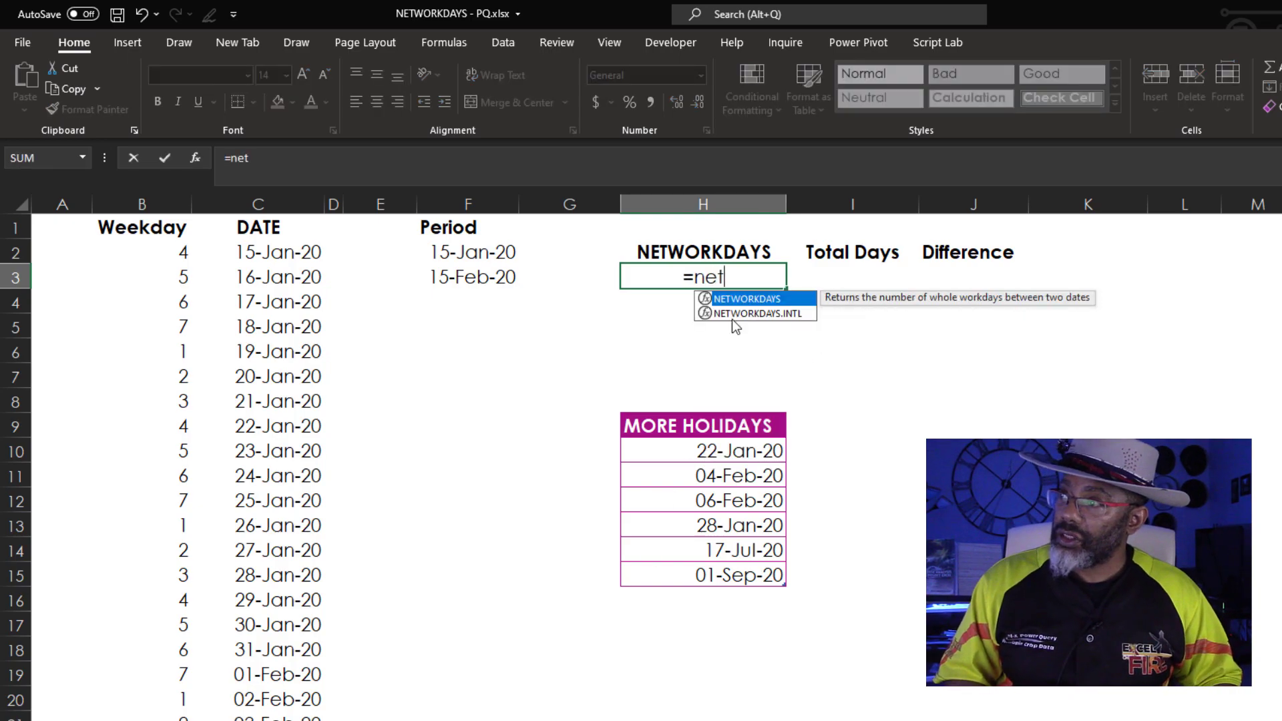
double_click(748, 299)
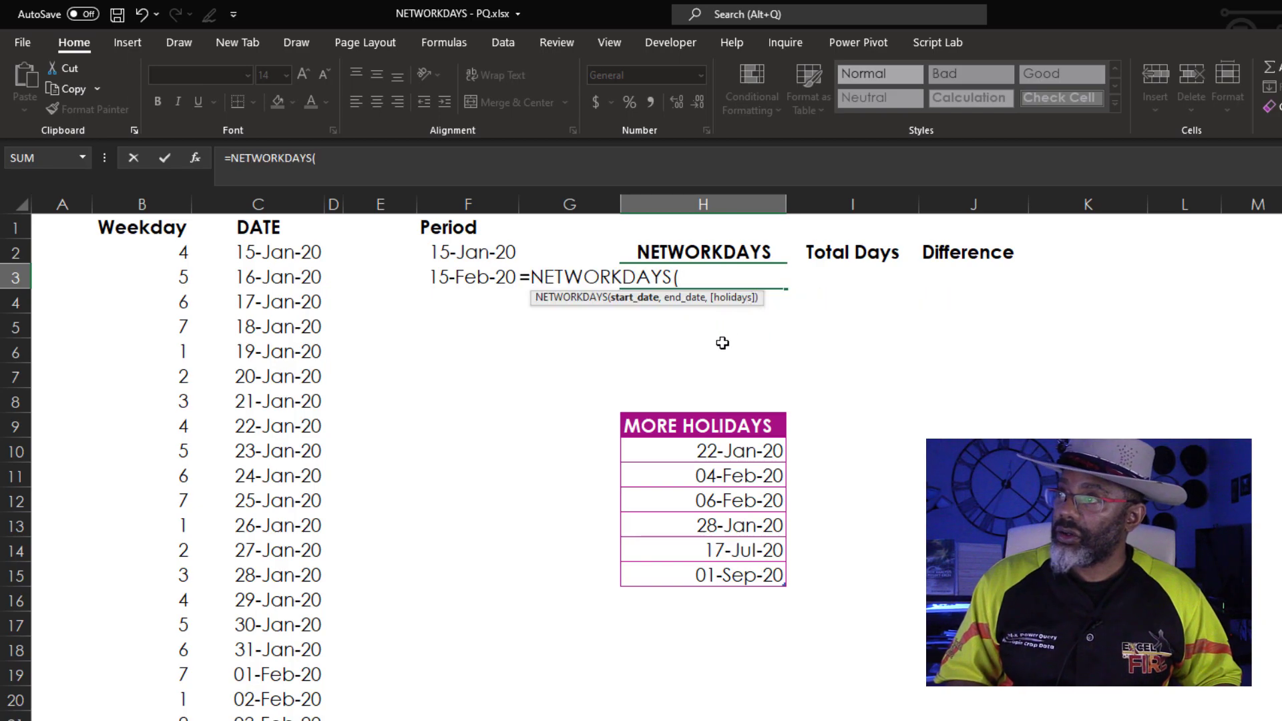
left_click(443, 251)
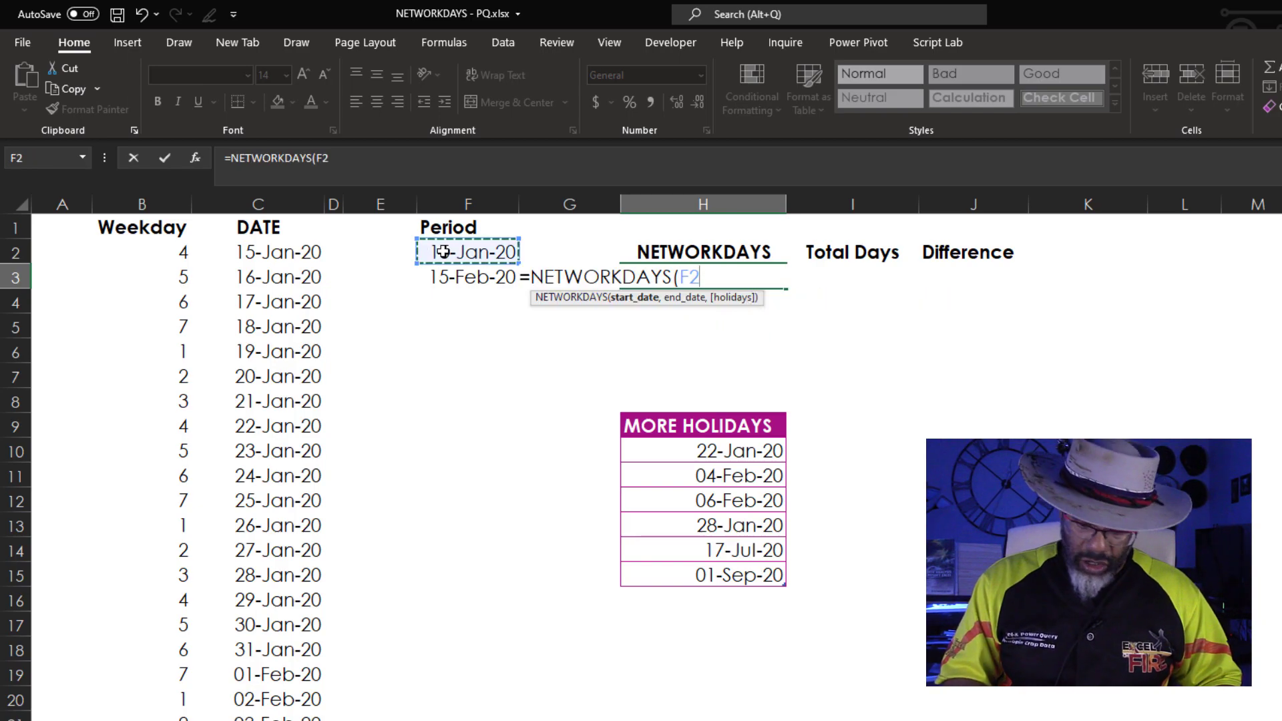
type(",")
left_click(446, 277)
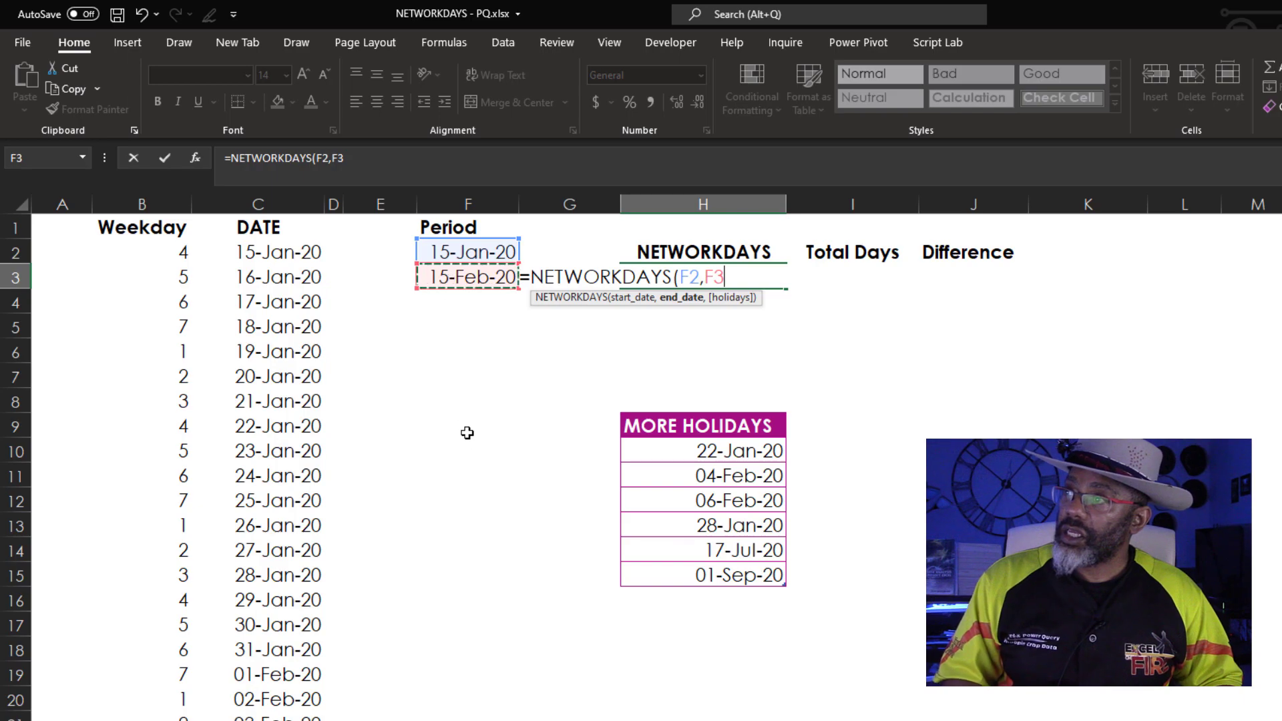
key("Return")
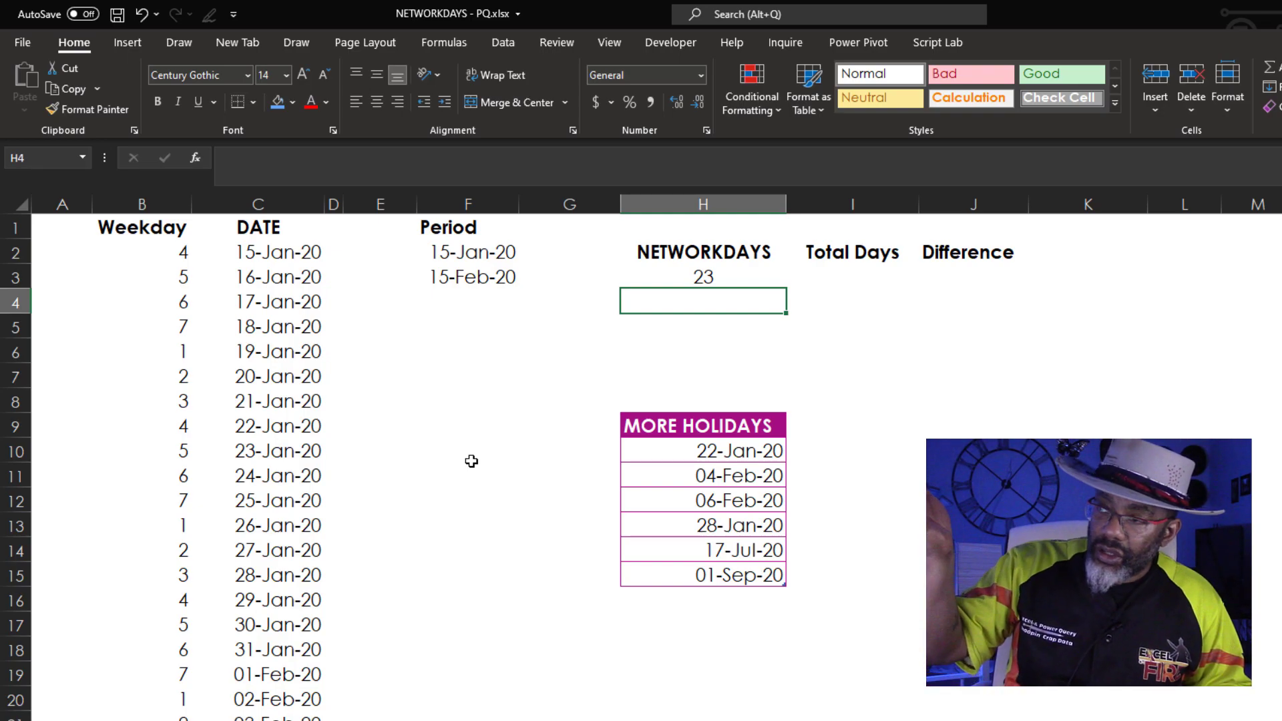
- Calculate the total days in I3 by subtracting the period's start date in F2 from its end date in F3
left_click(842, 273)
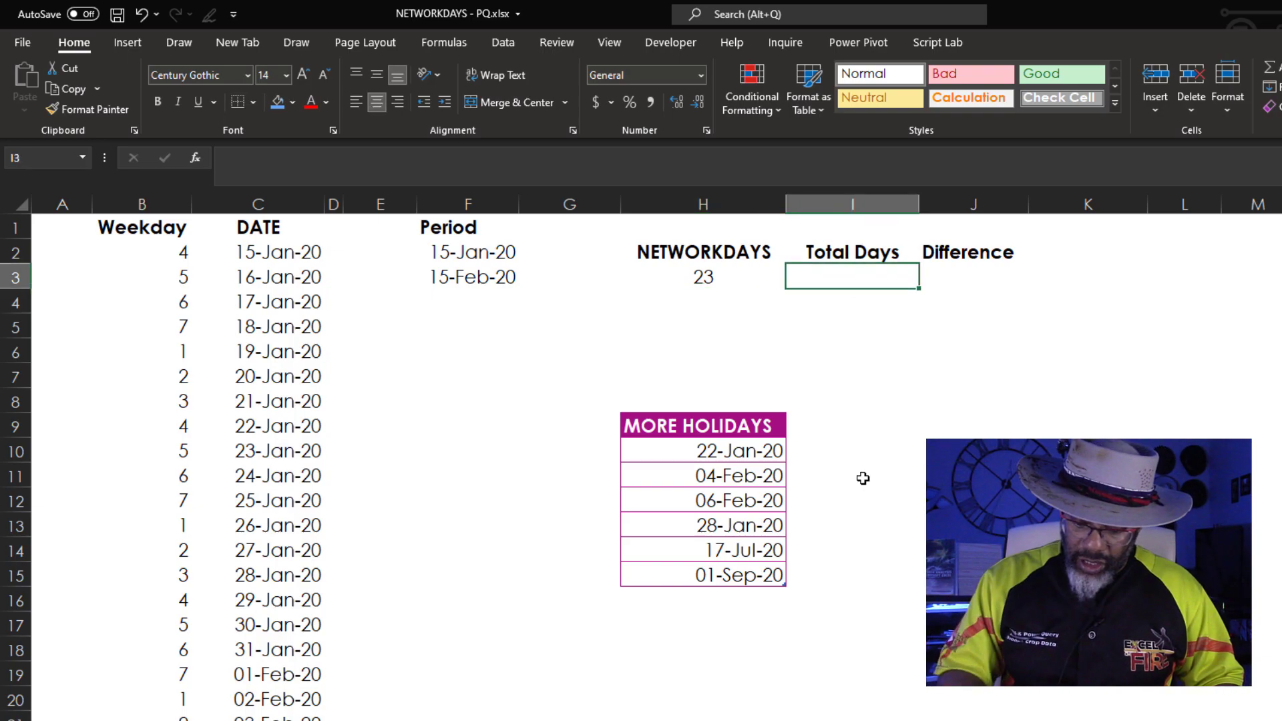
type("=")
left_click(474, 277)
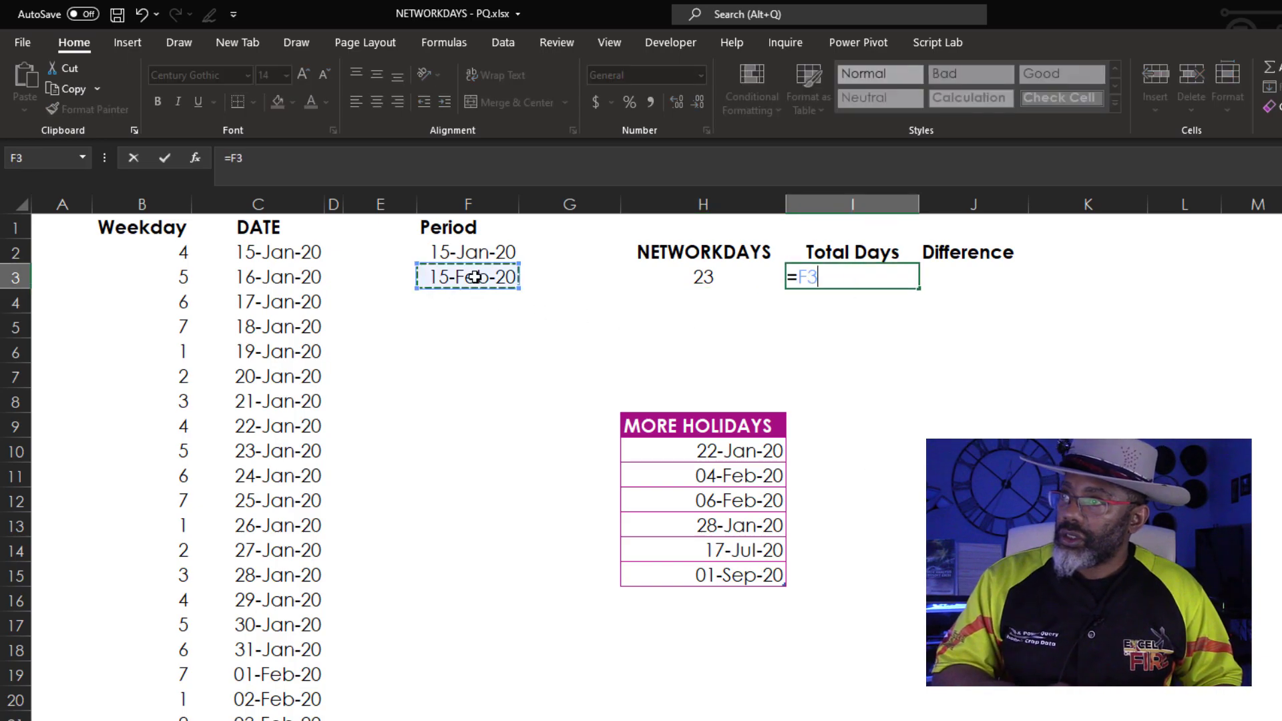
type("-")
left_click(471, 253)
key("Return")
- Calculate the difference in J3 by subtracting the NETWORKDAYS result in H3 from the total days in I3
left_click(937, 269)
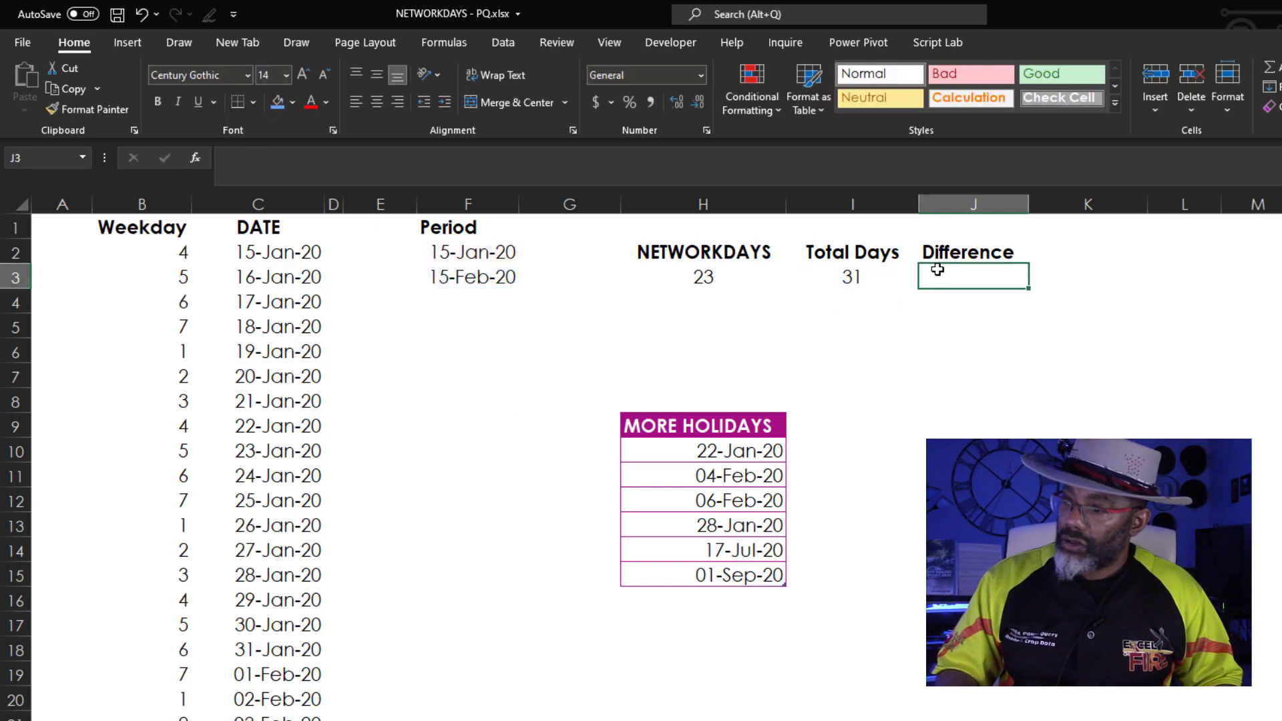
type("=")
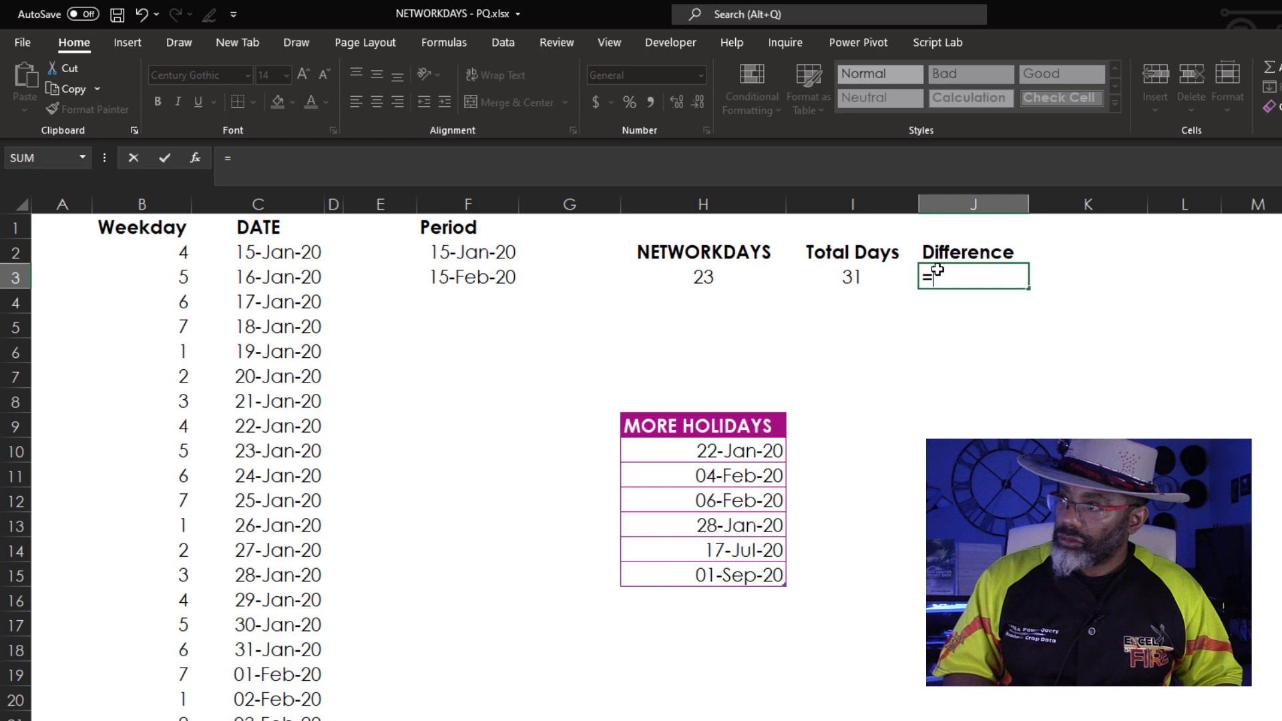
left_click(845, 279)
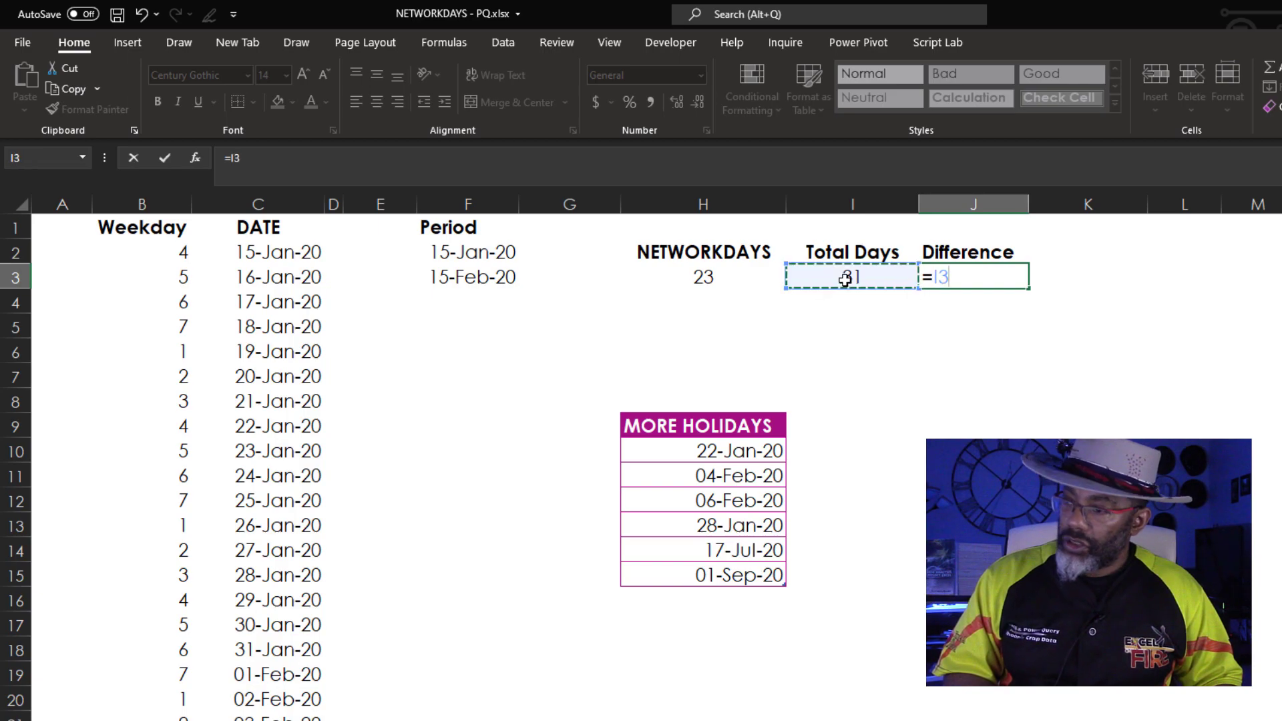
type("-")
left_click(702, 278)
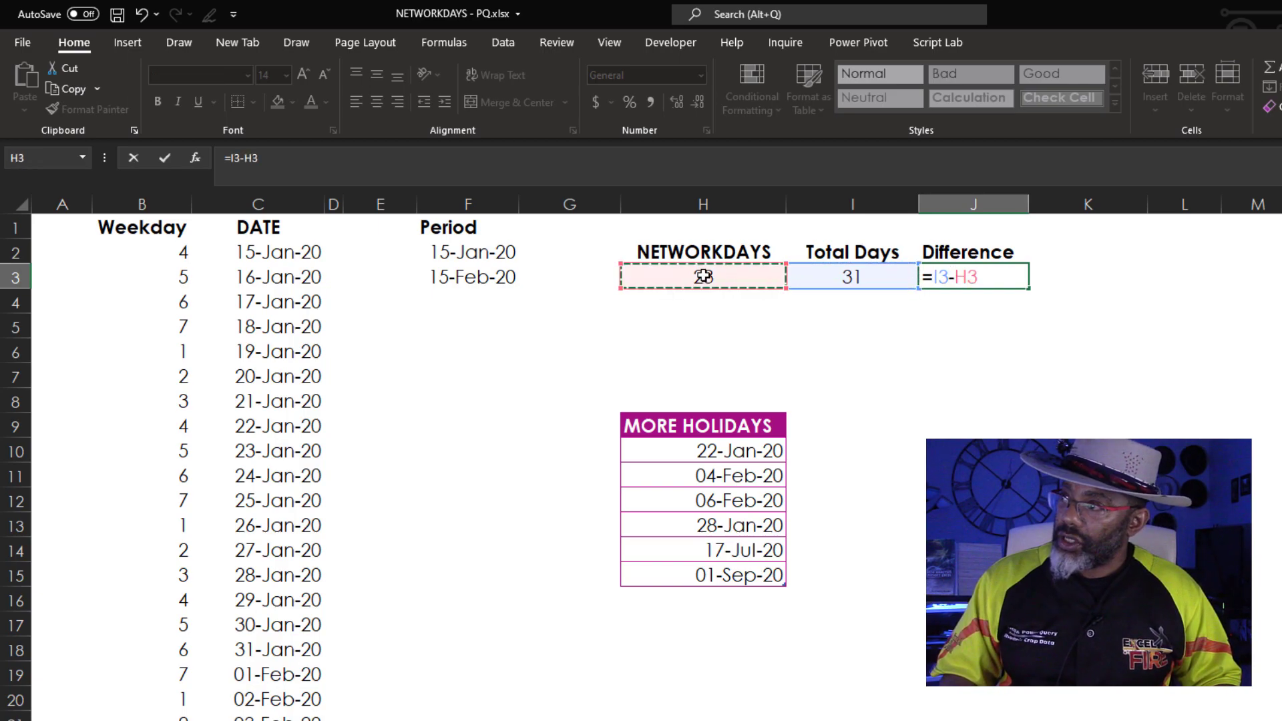
key("Return")
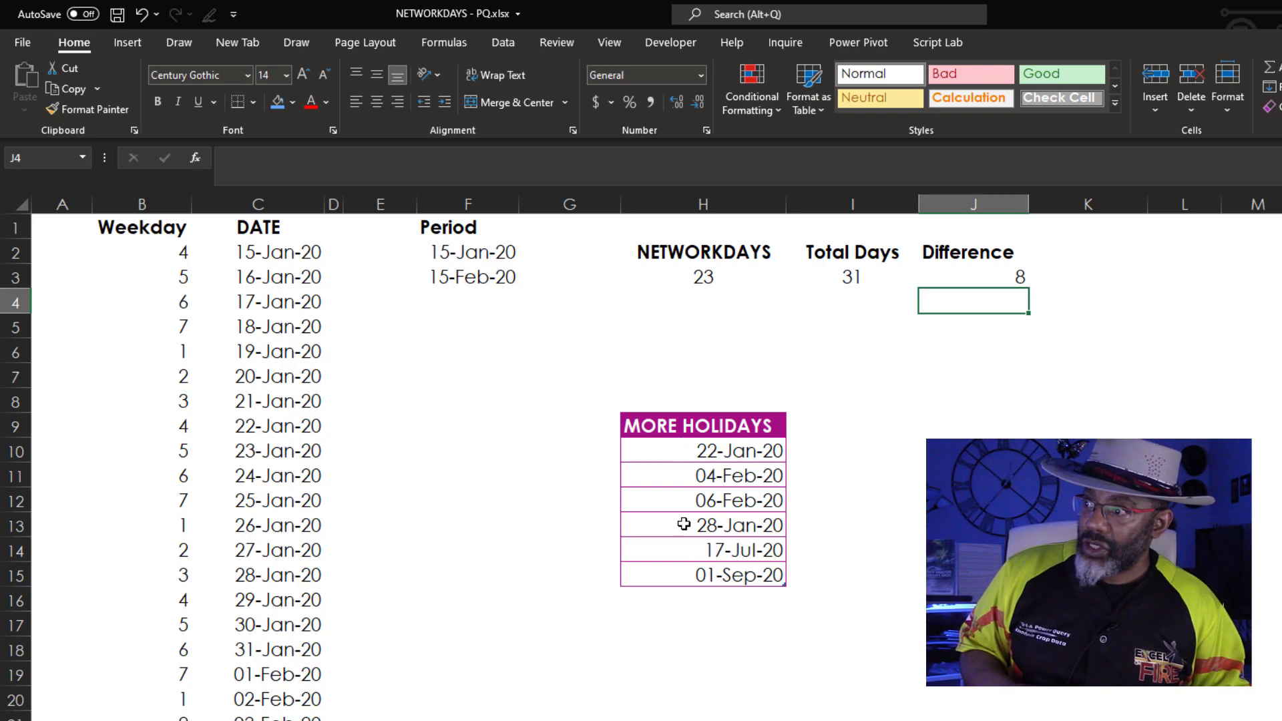
- Add the MORE HOLIDAYS table column, H10 to H15, as the holidays argument of the NETWORKDAYS formula in H3
left_click(666, 277)
key("F2")
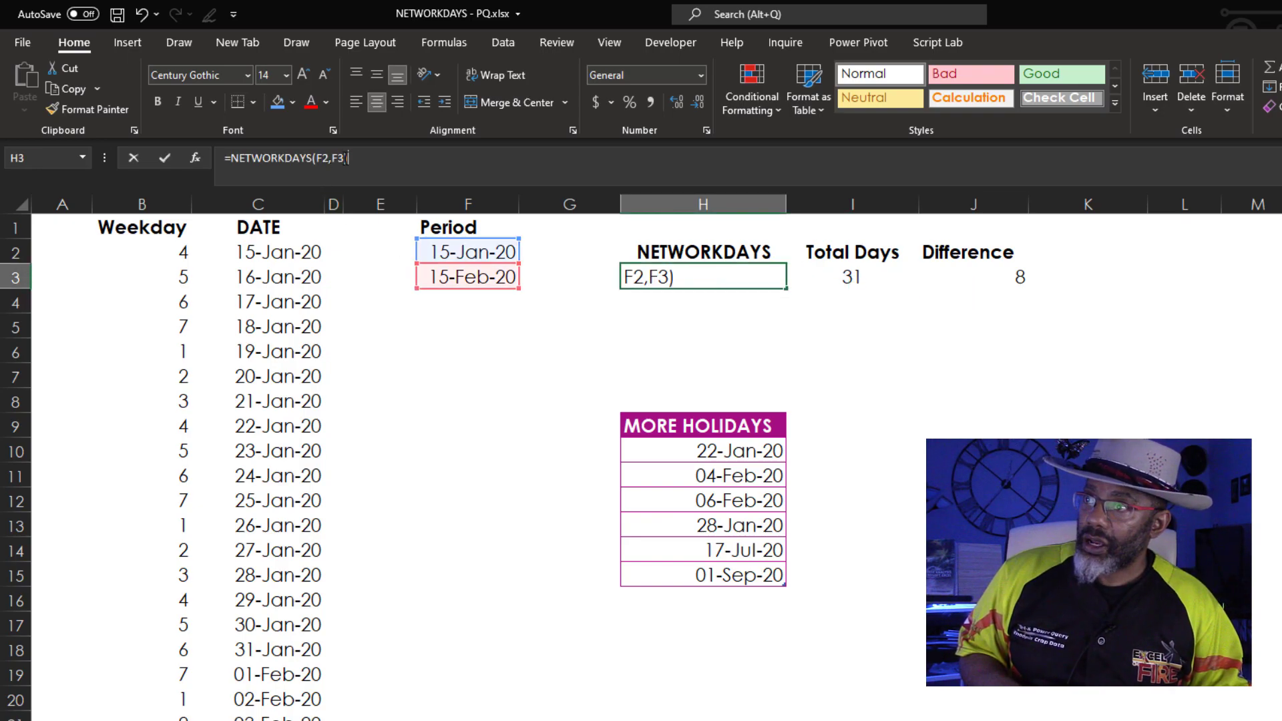
type(",")
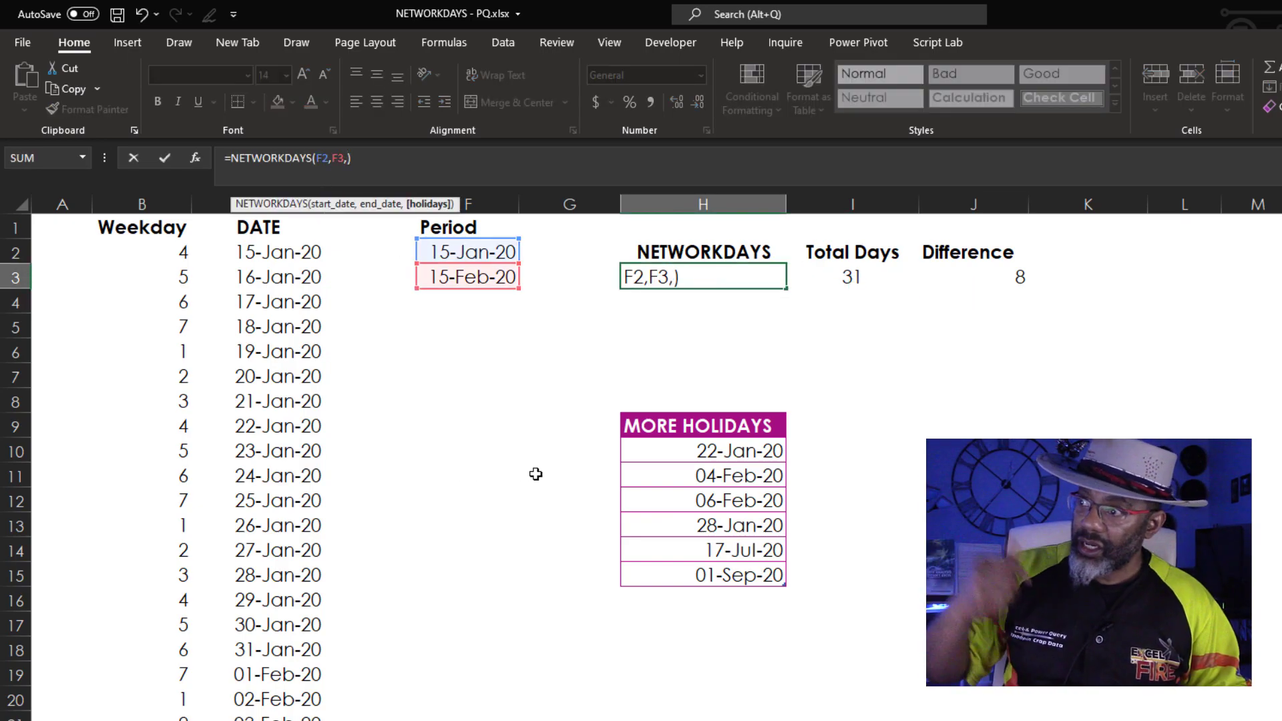
left_click(658, 449)
left_click_drag(658, 449, 663, 578)
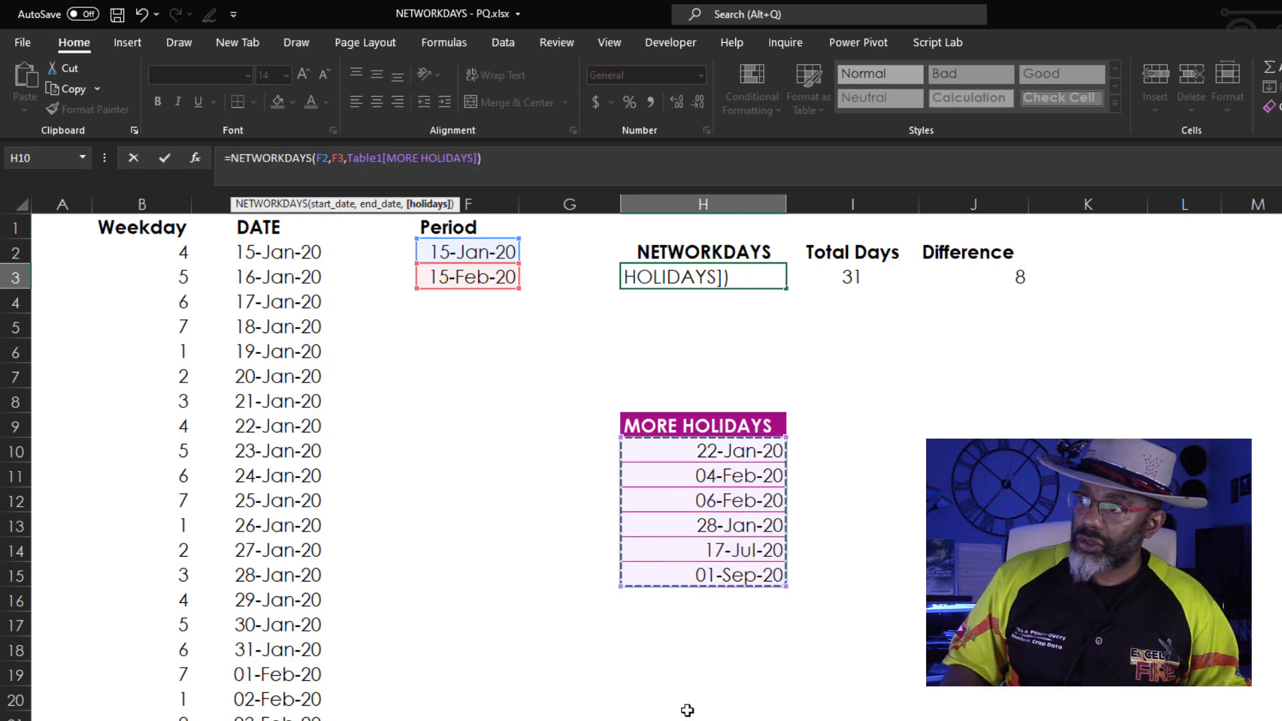
key("Return")
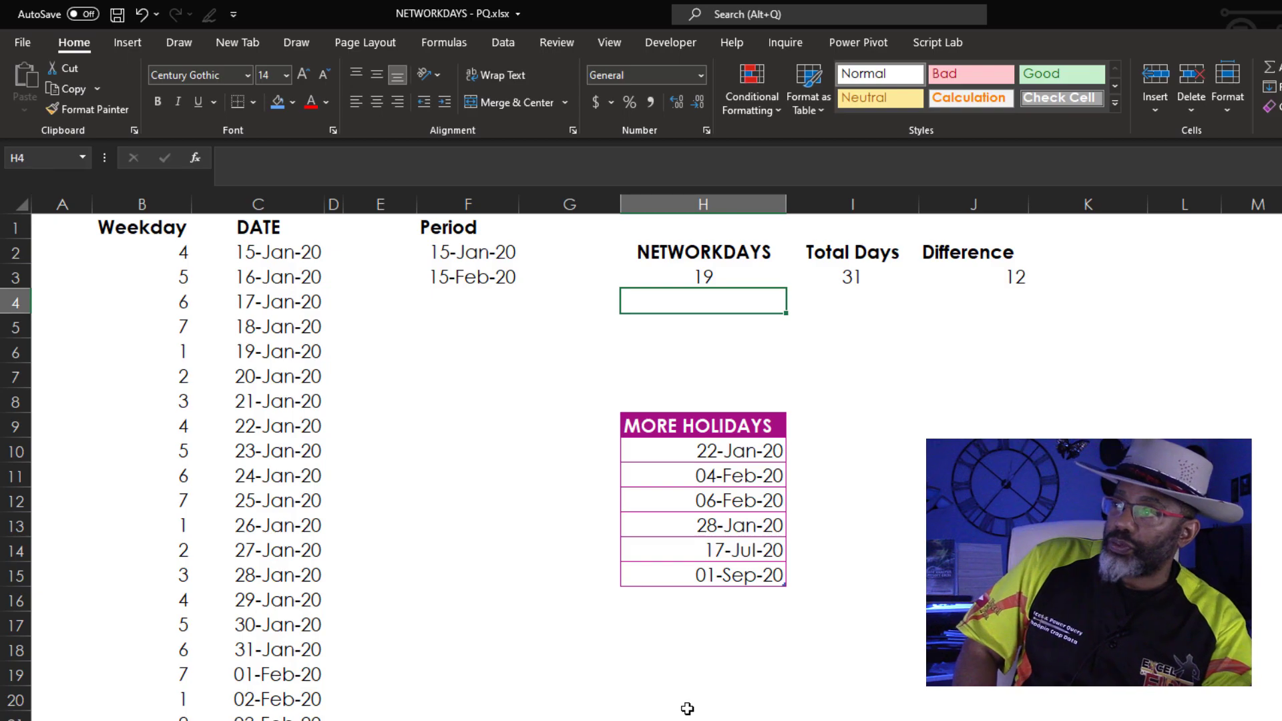
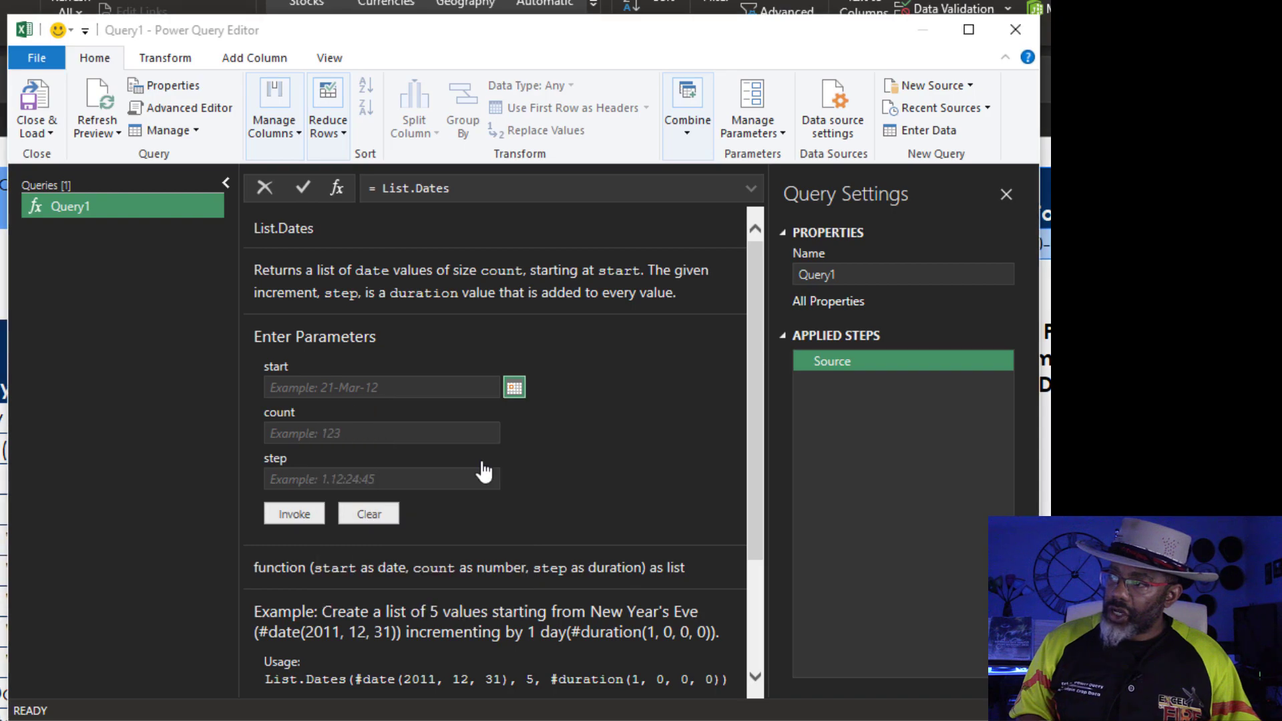
- Invoke the List.Dates function in the Power Query Editor with start 01-Jan-21, count 365 and step 1
left_click(461, 436)
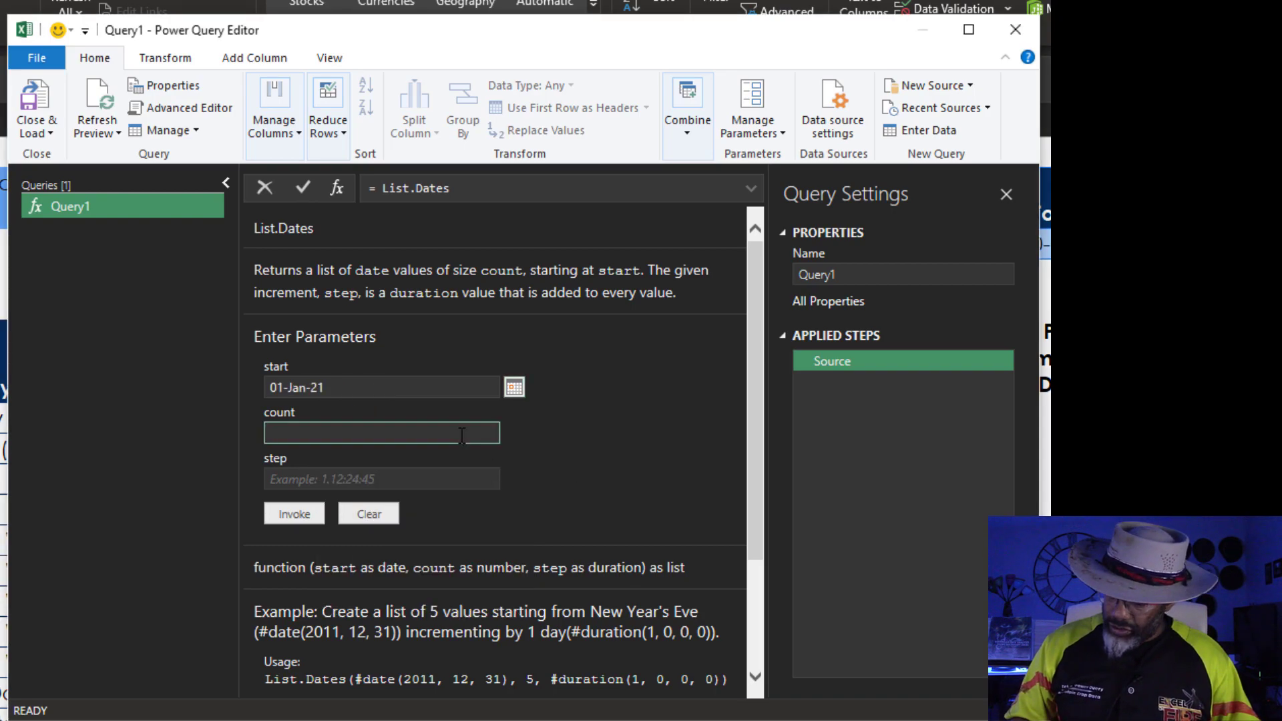
left_click(459, 478)
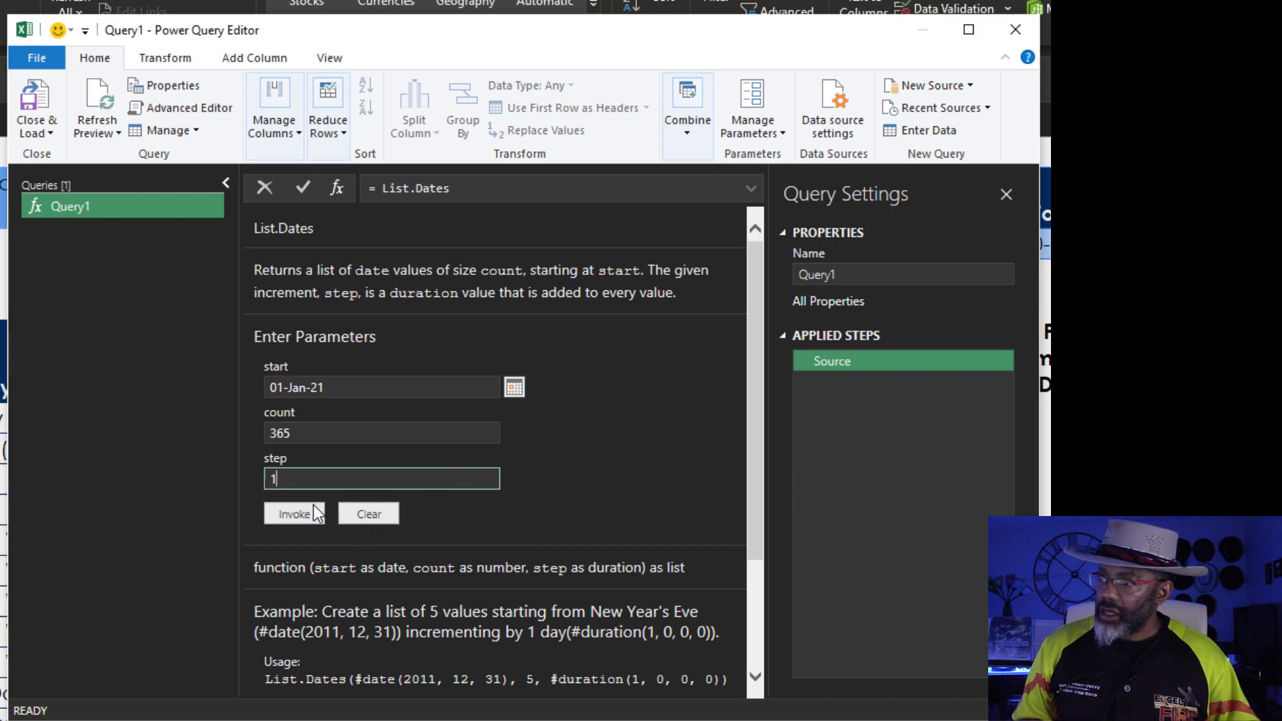
left_click(302, 512)
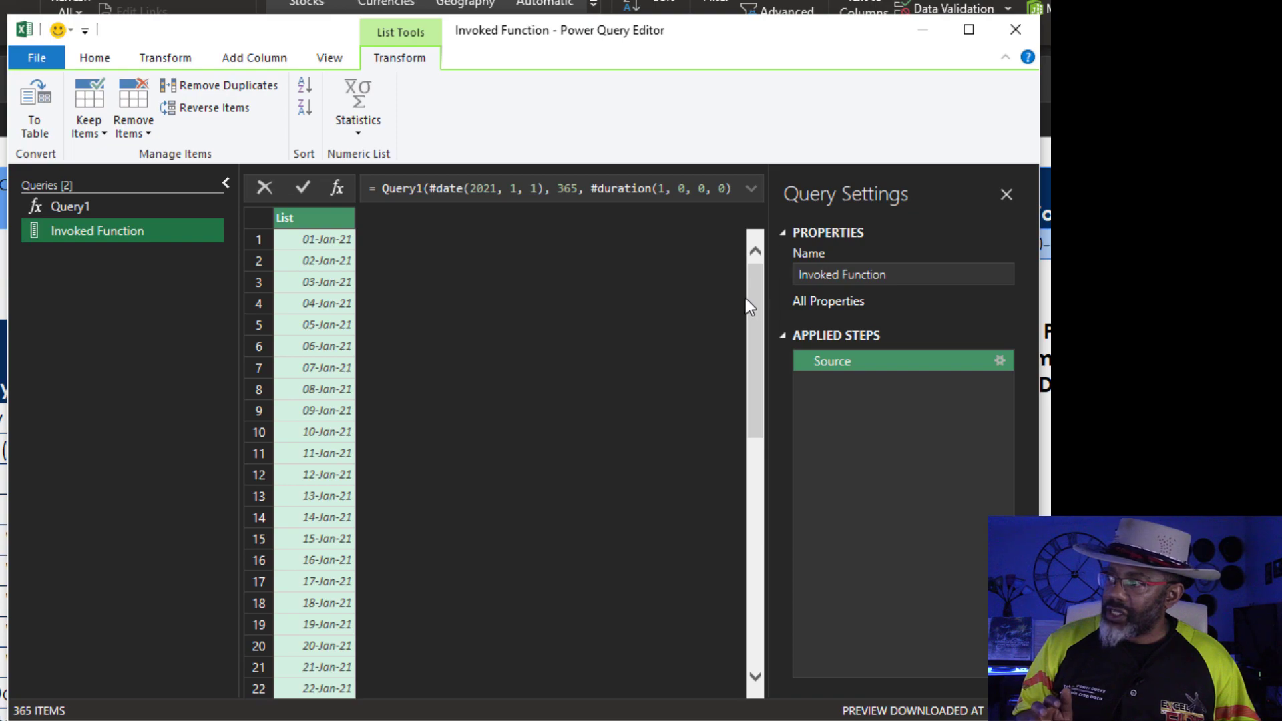
- Convert the generated list of dates to a table with no delimiter and extra columns shown as errors
left_click_drag(755, 297, 708, 582)
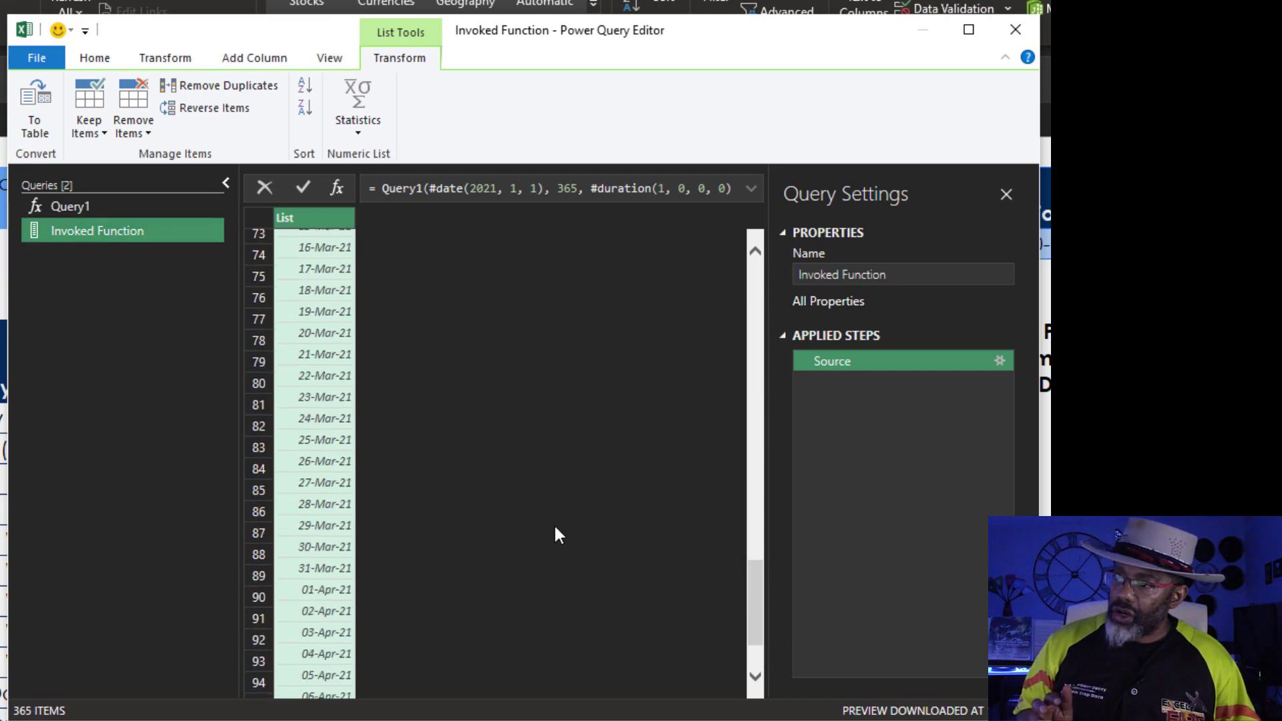
scroll(554, 524, "down", 20)
scroll(549, 493, "down", 20)
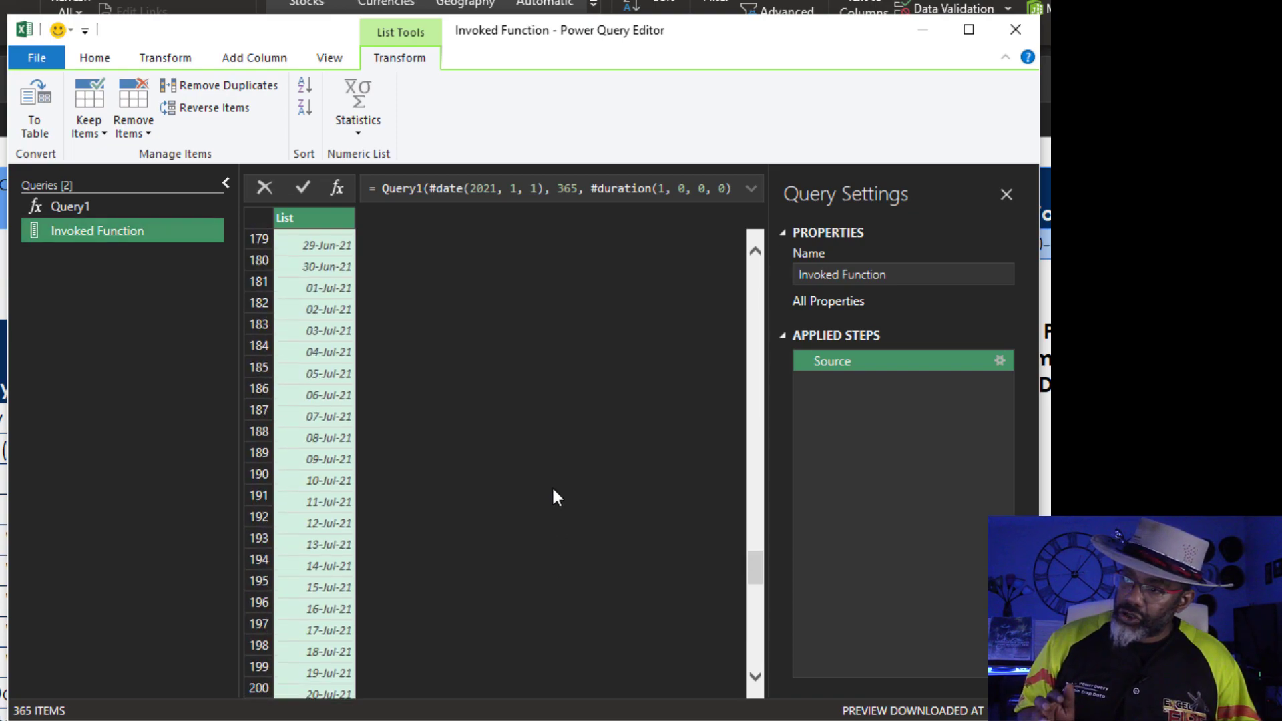
scroll(558, 483, "down", 20)
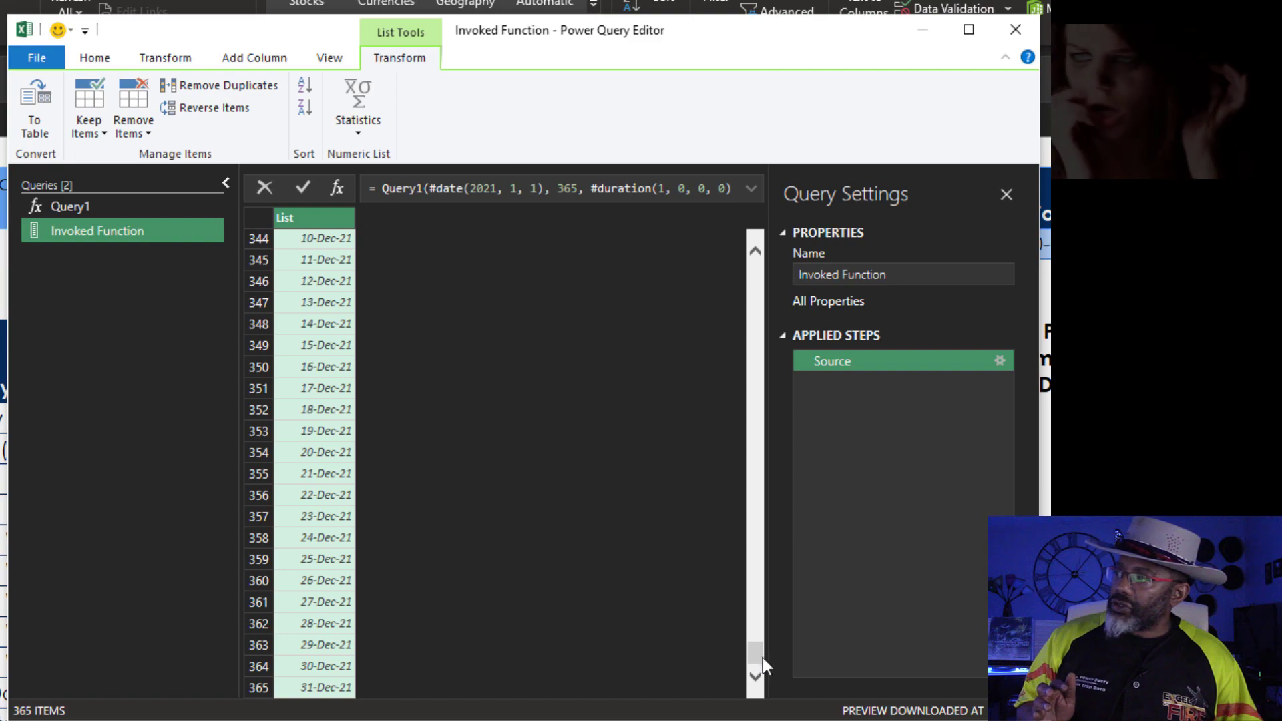
left_click_drag(755, 651, 755, 271)
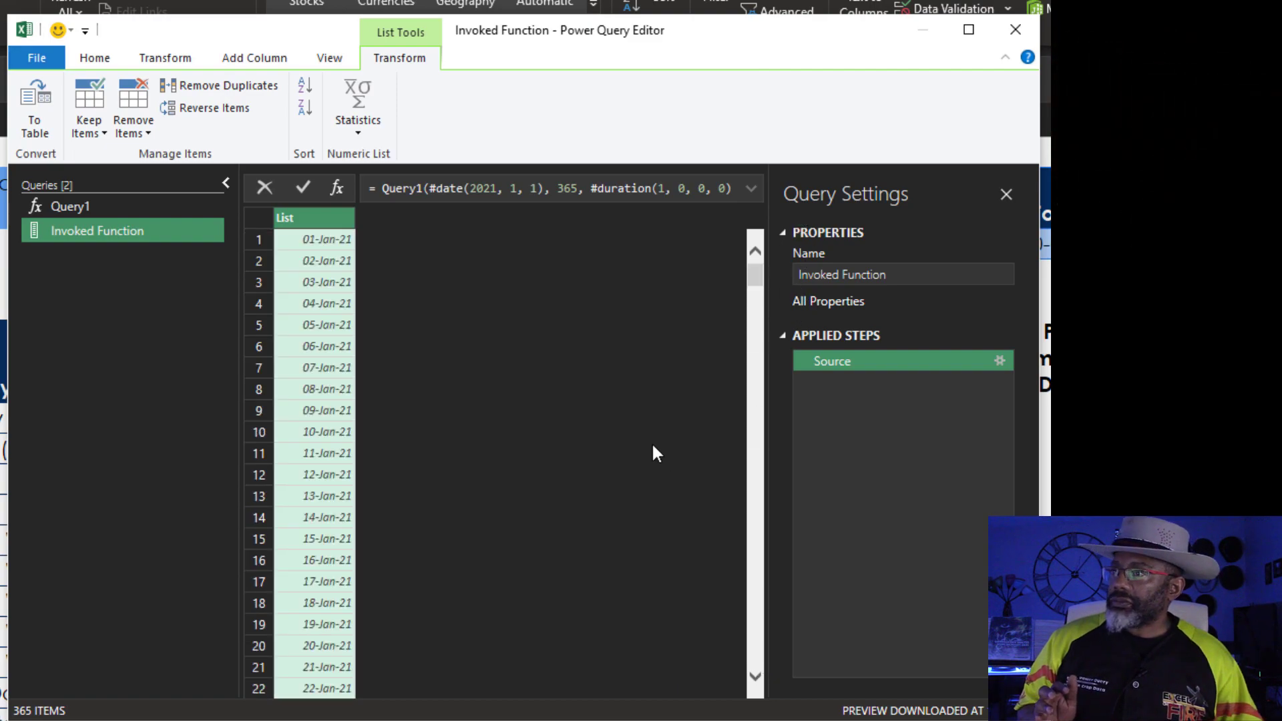
right_click(312, 215)
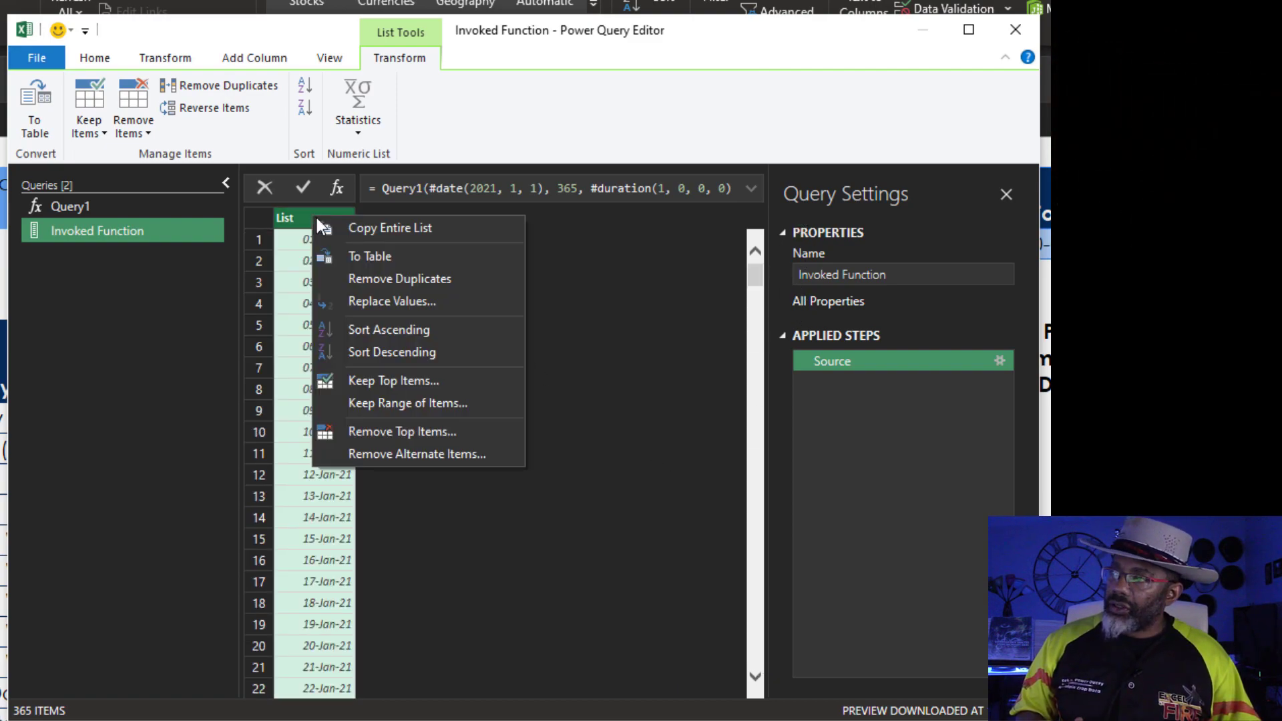
left_click(362, 254)
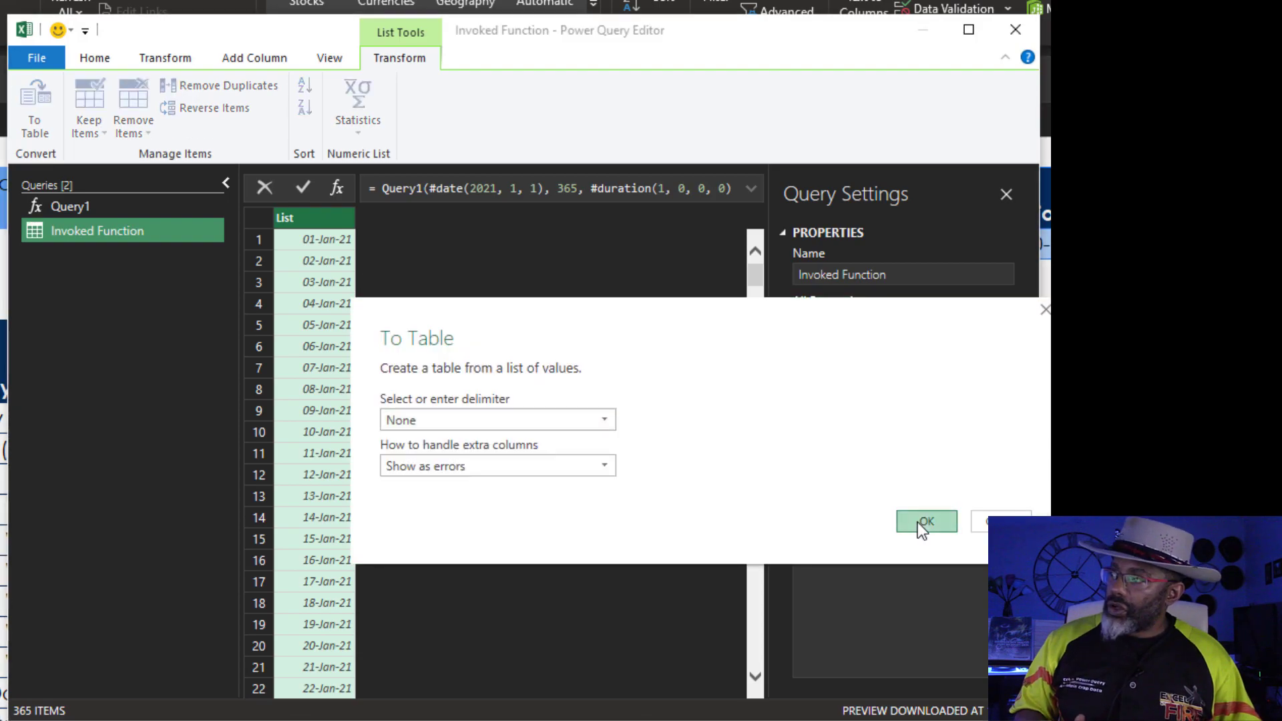
left_click(919, 523)
- Add a Day of Week column based on the dates in Column1
left_click(258, 58)
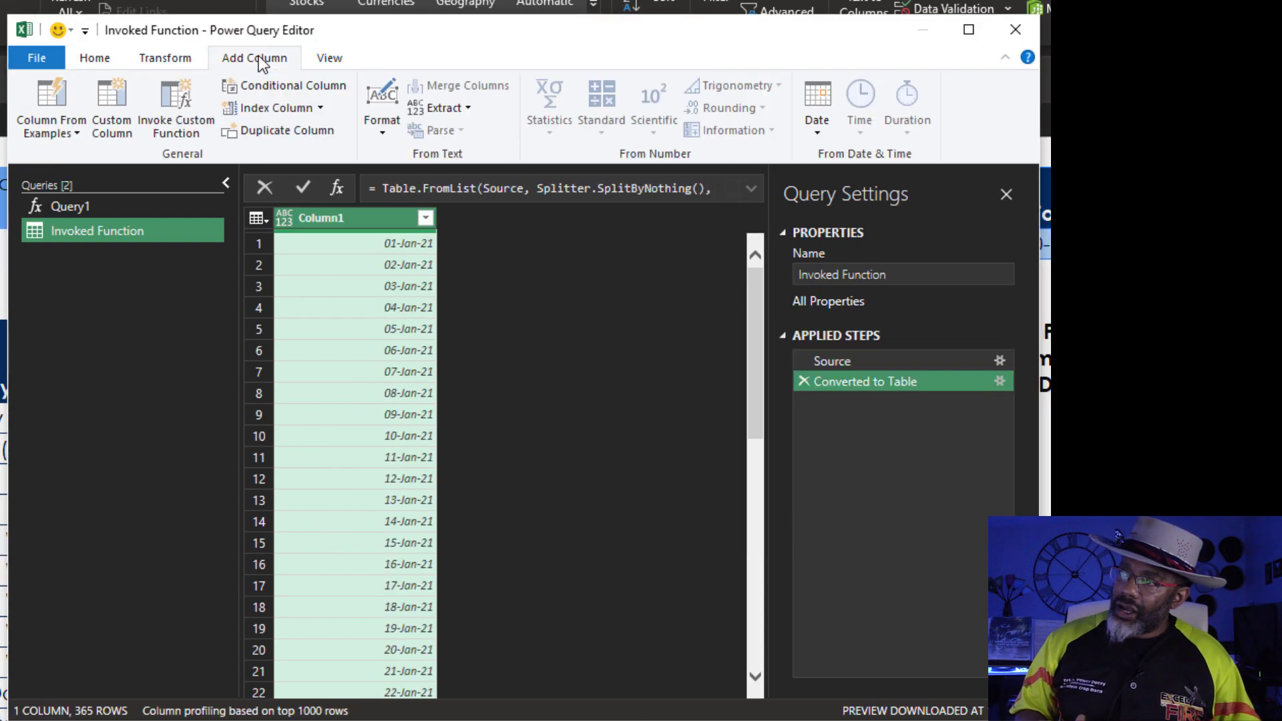
left_click(815, 135)
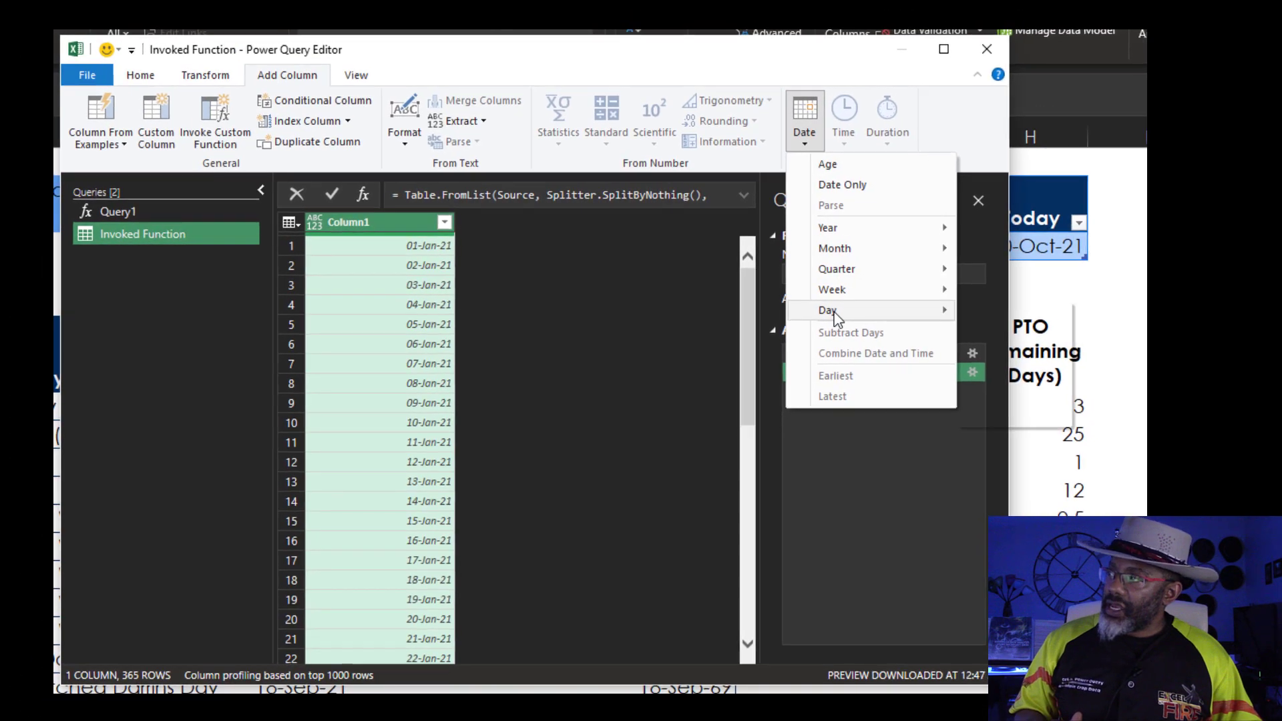
mouse_move(835, 312)
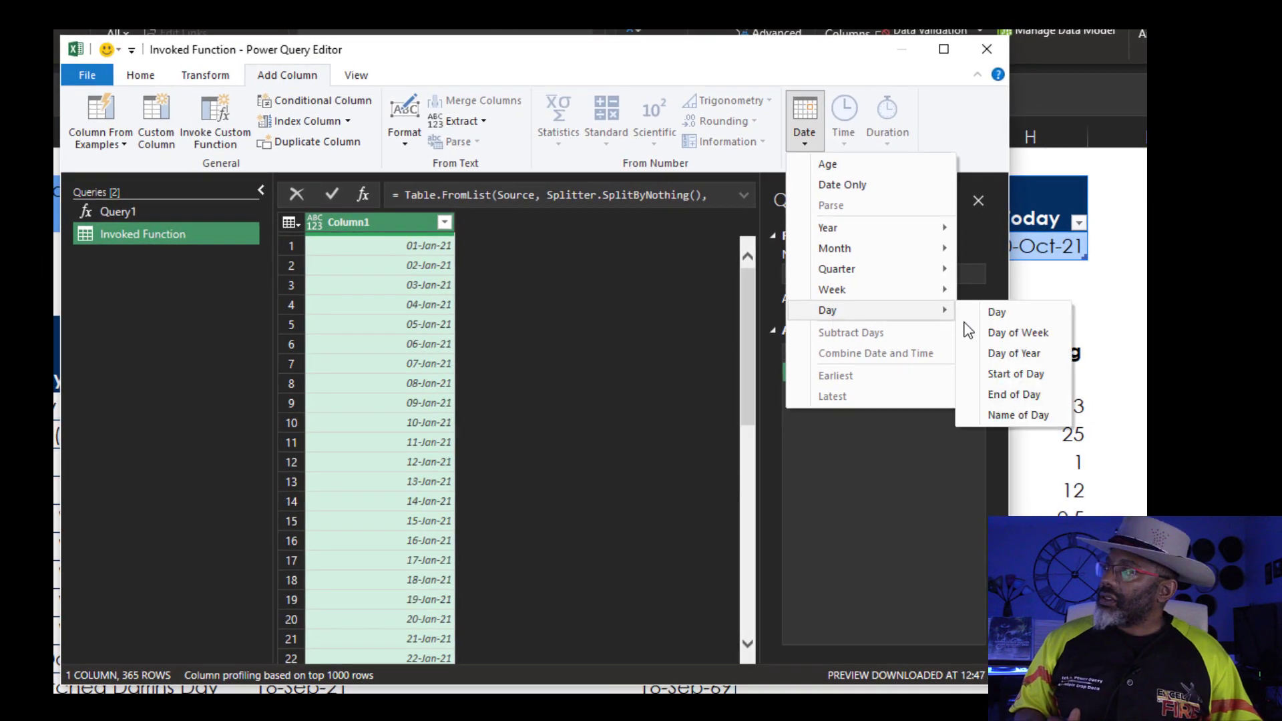
left_click(998, 334)
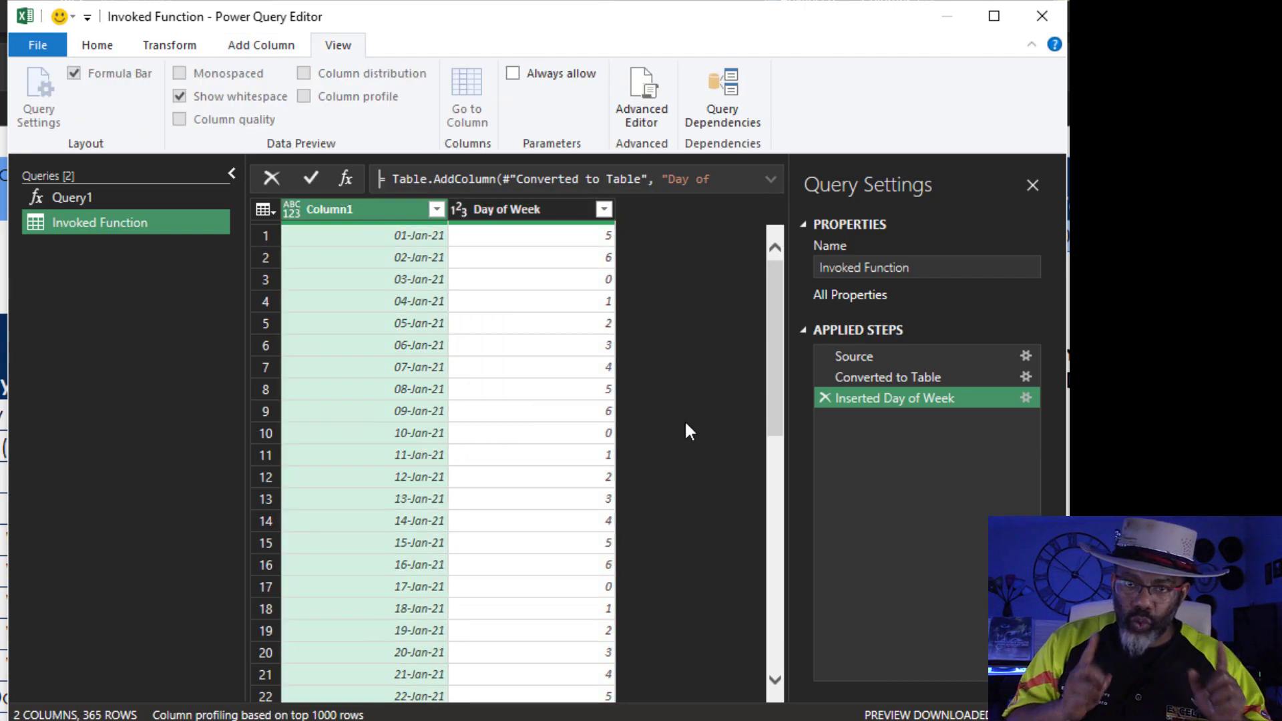
- Add 1 to every value in the Day of Week column
left_click(564, 213)
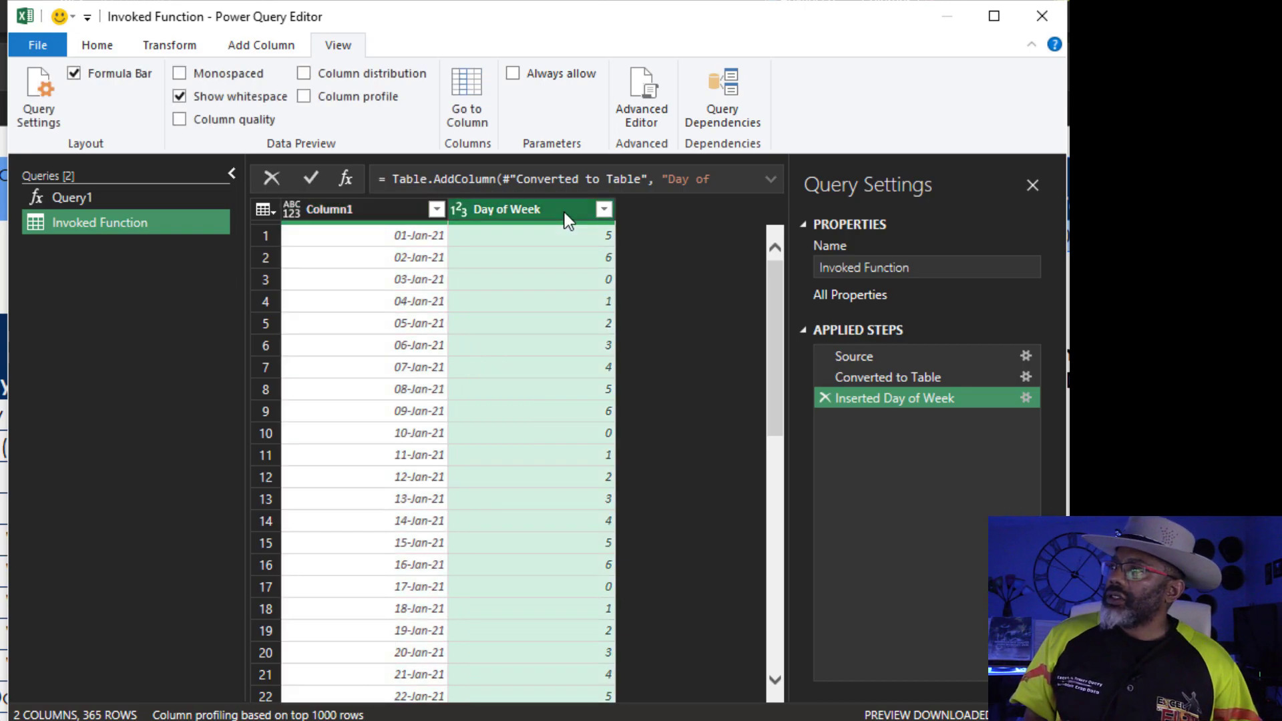
left_click(167, 46)
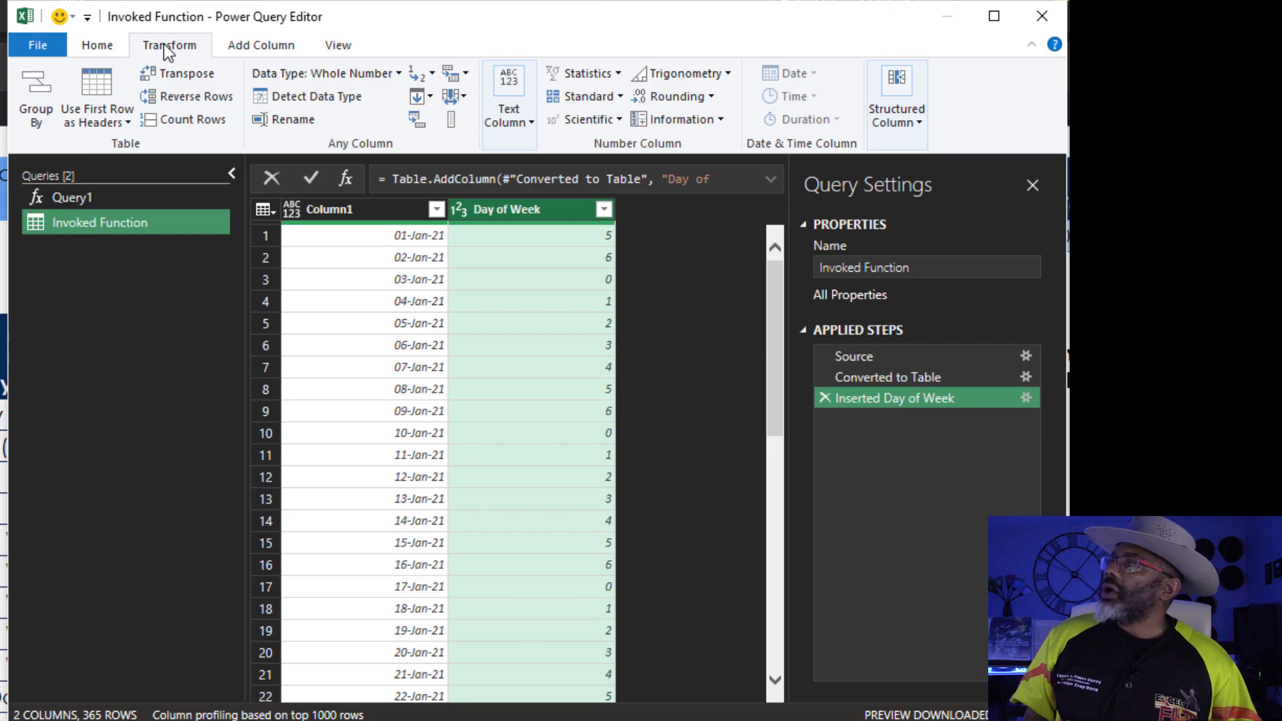
left_click(619, 98)
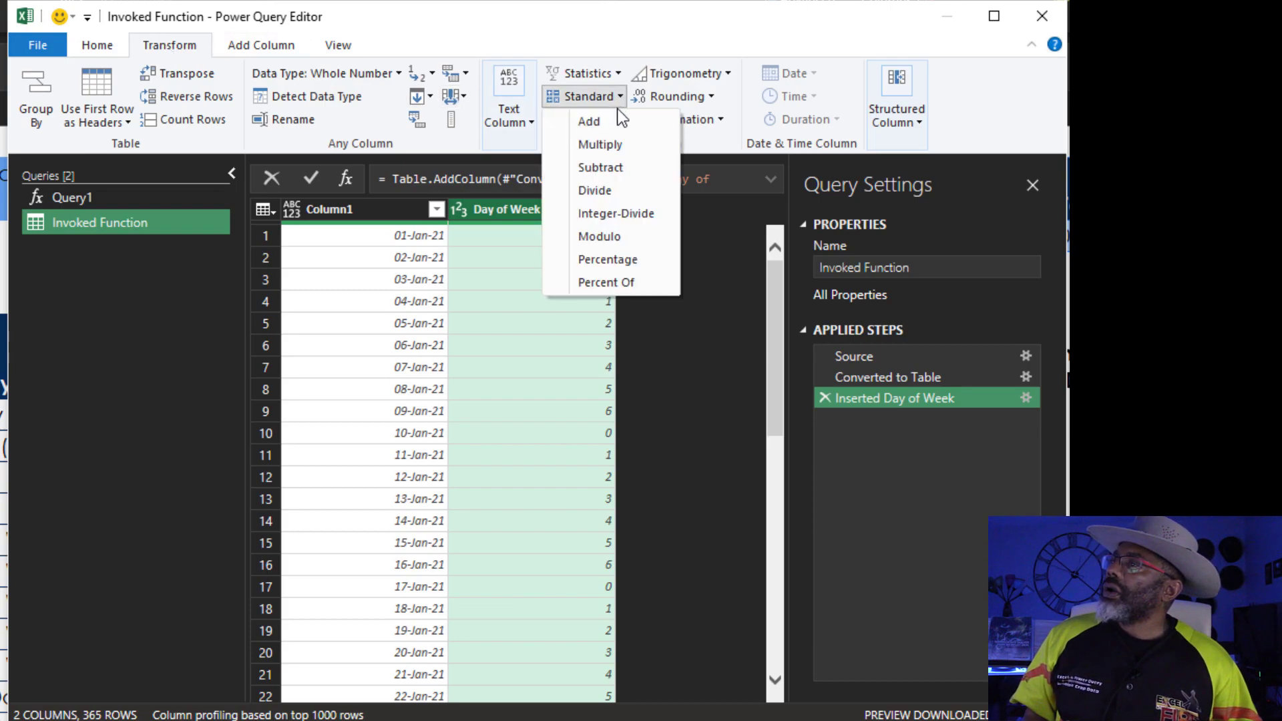
left_click(599, 121)
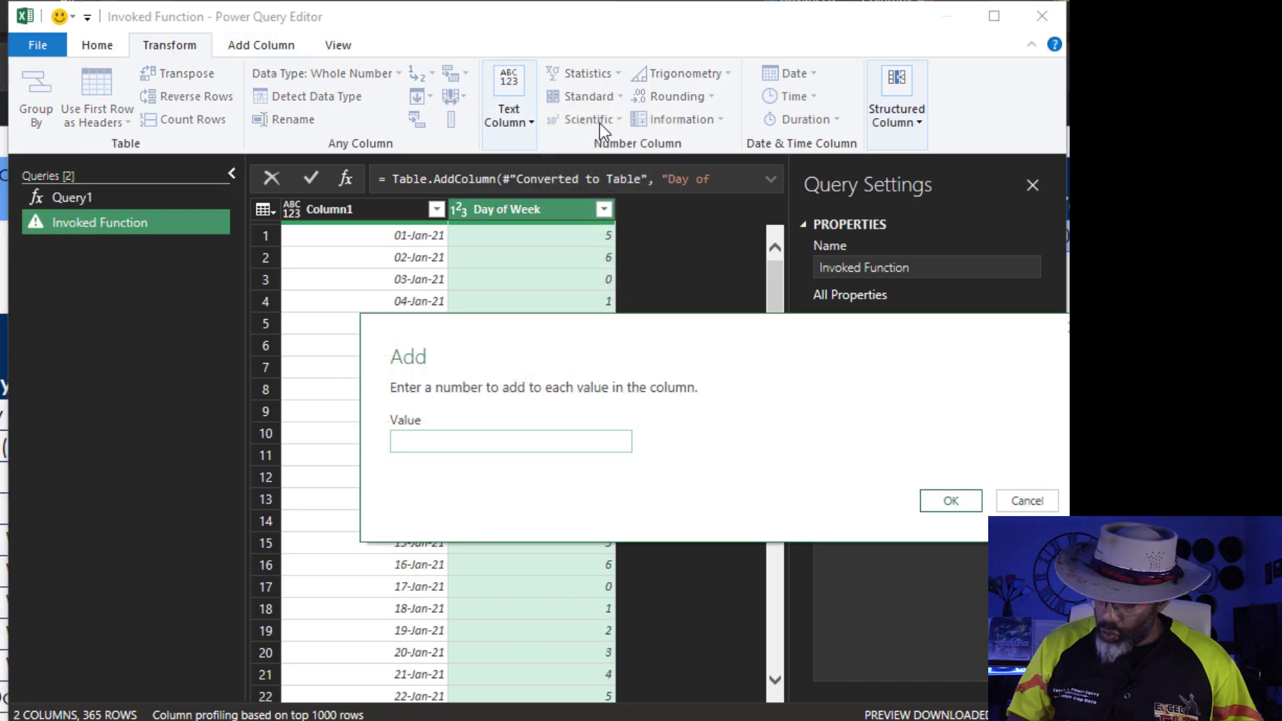
type("1")
left_click(951, 501)
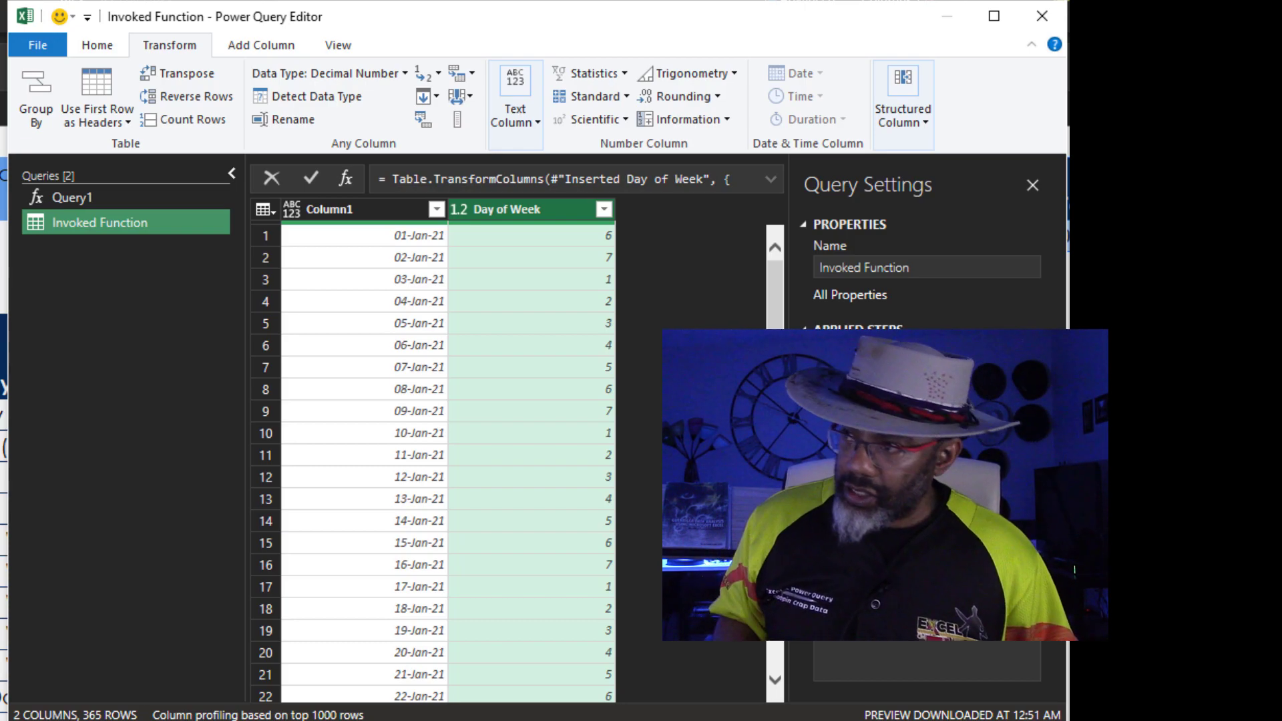
- Filter the Day of Week column to exclude the values 2 and 3
left_click(604, 208)
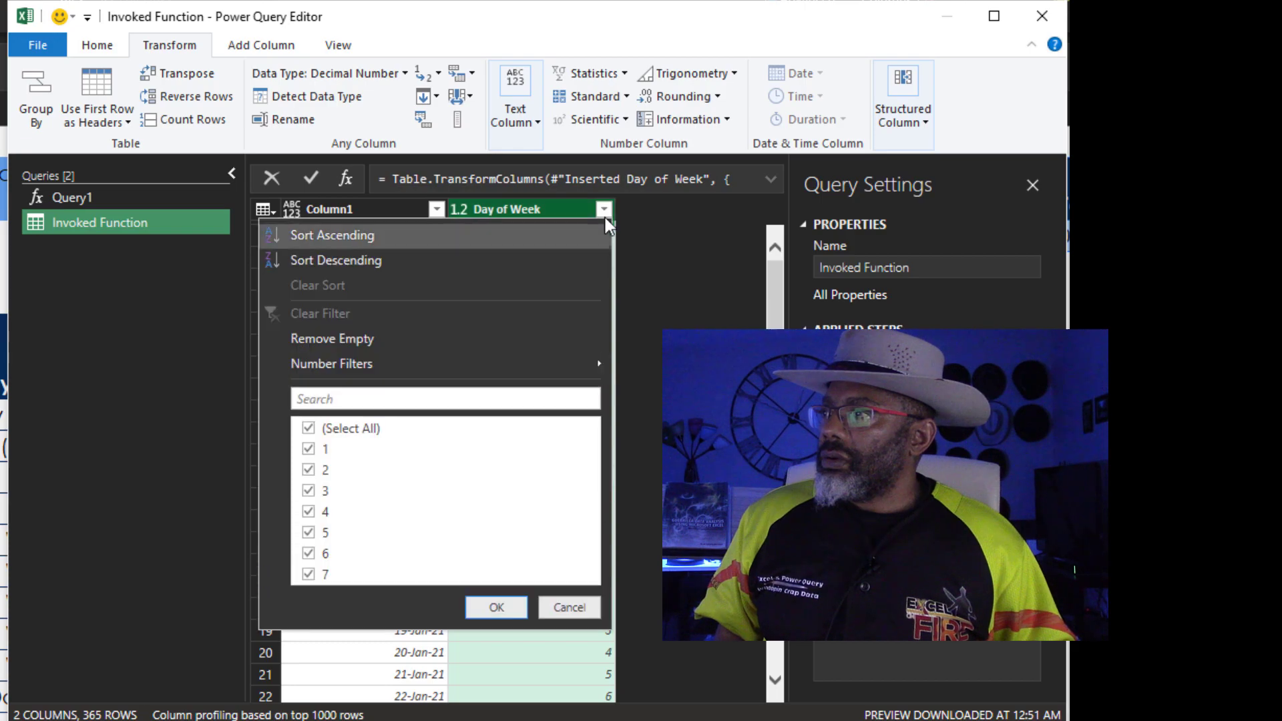
left_click(309, 470)
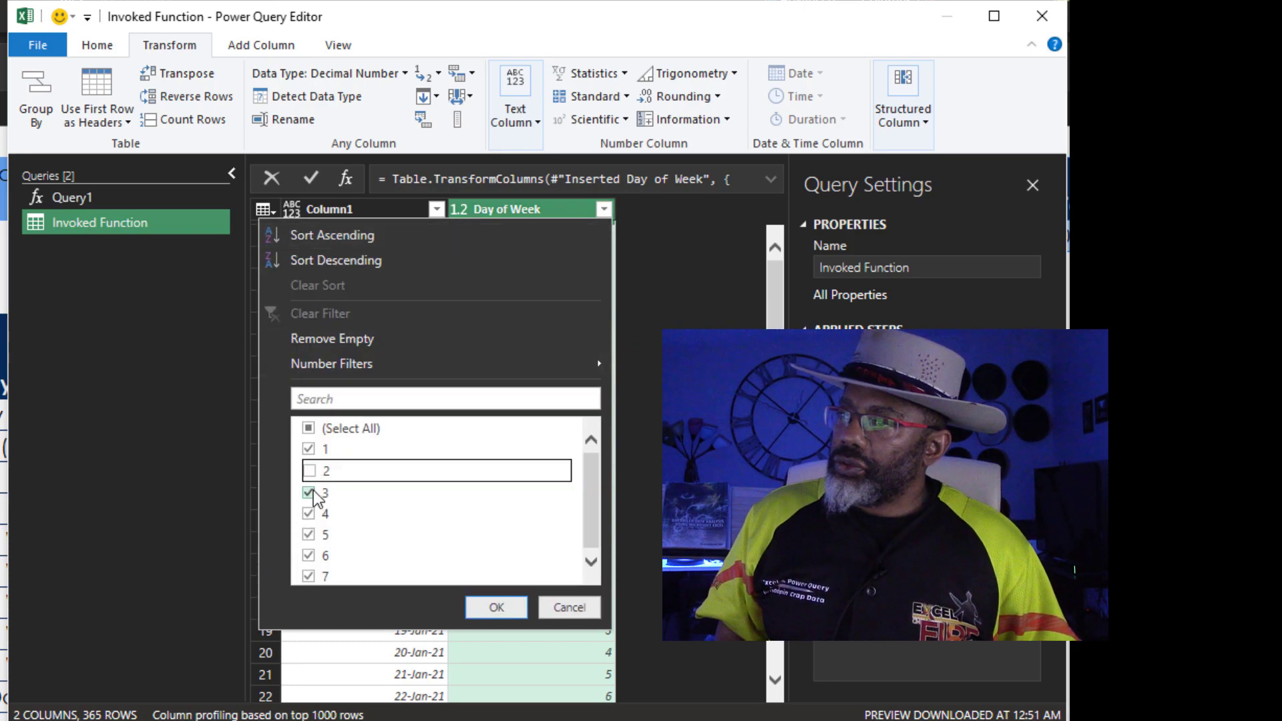
left_click(309, 493)
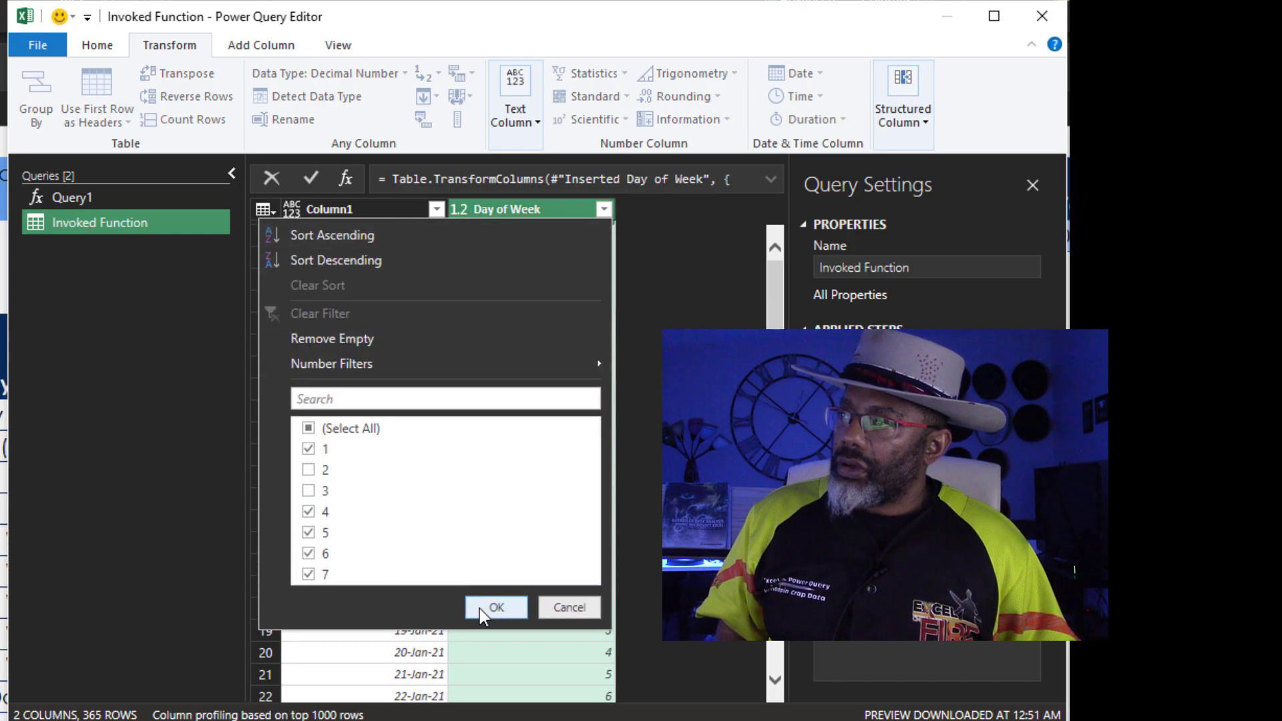
left_click(496, 608)
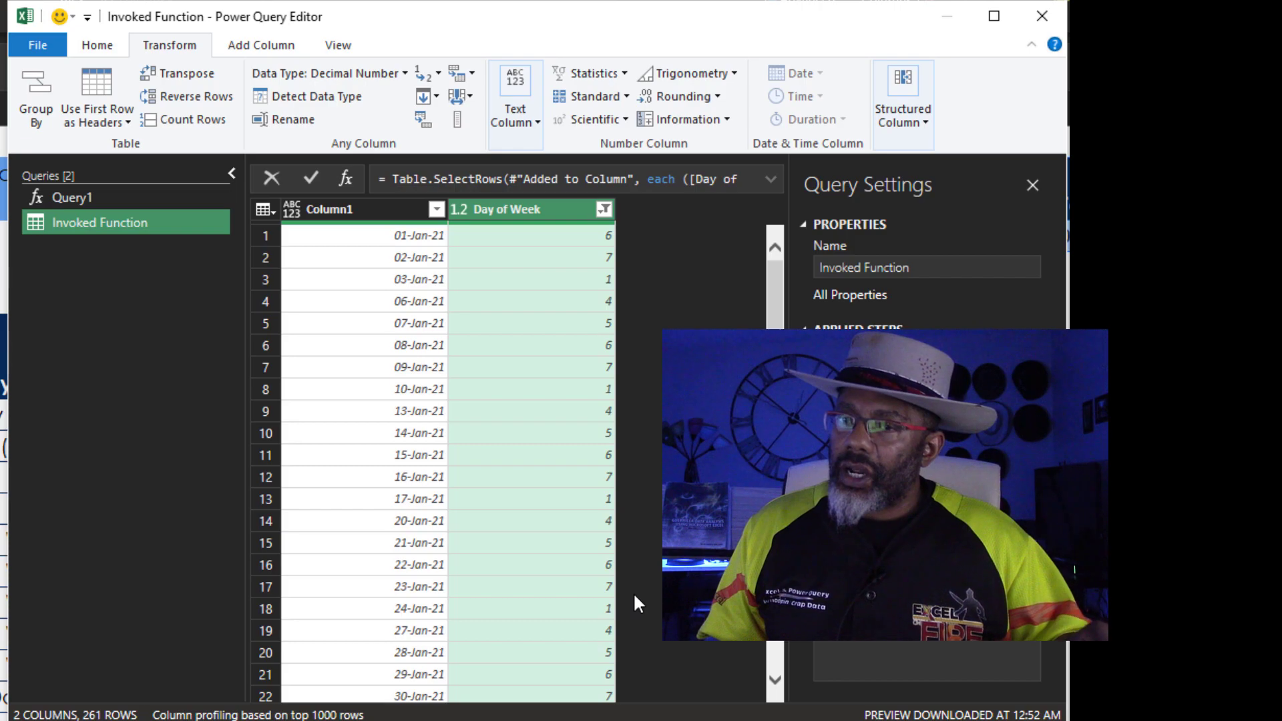
- Rename the Invoked Function query as WKDAYS 2021 and load it into the workbook
triple_click(926, 267)
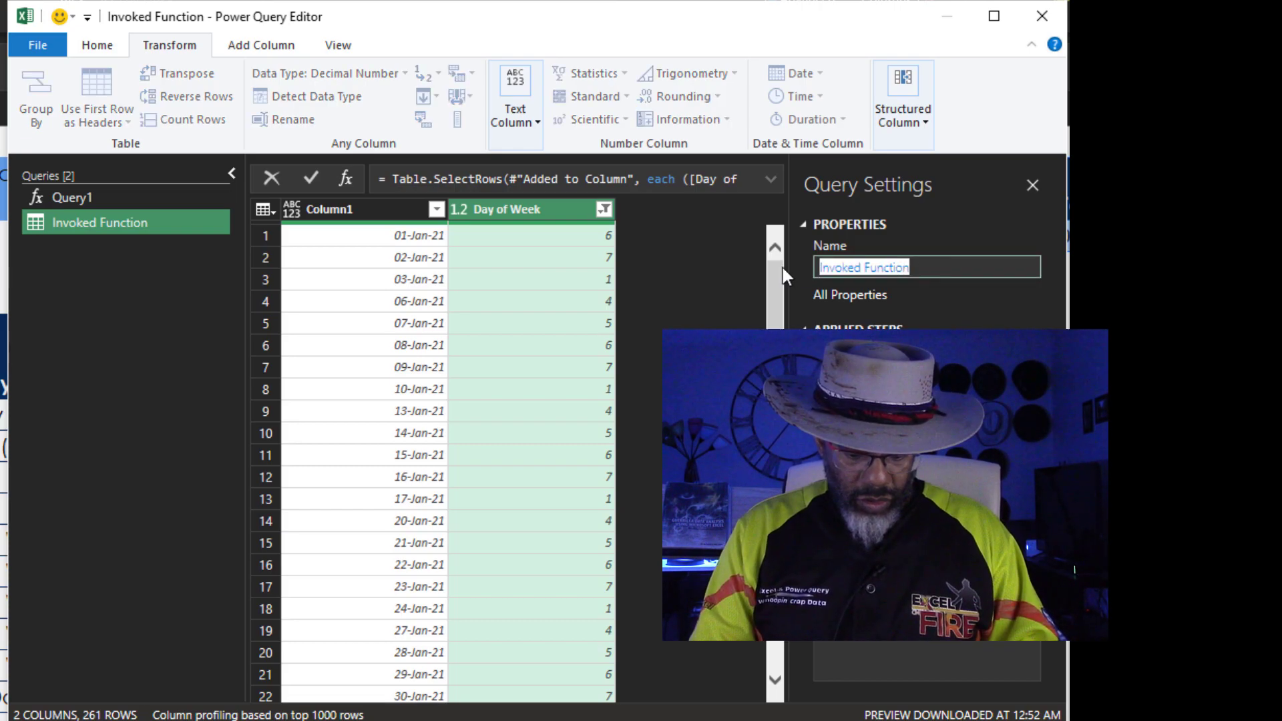
type("WKDAYS")
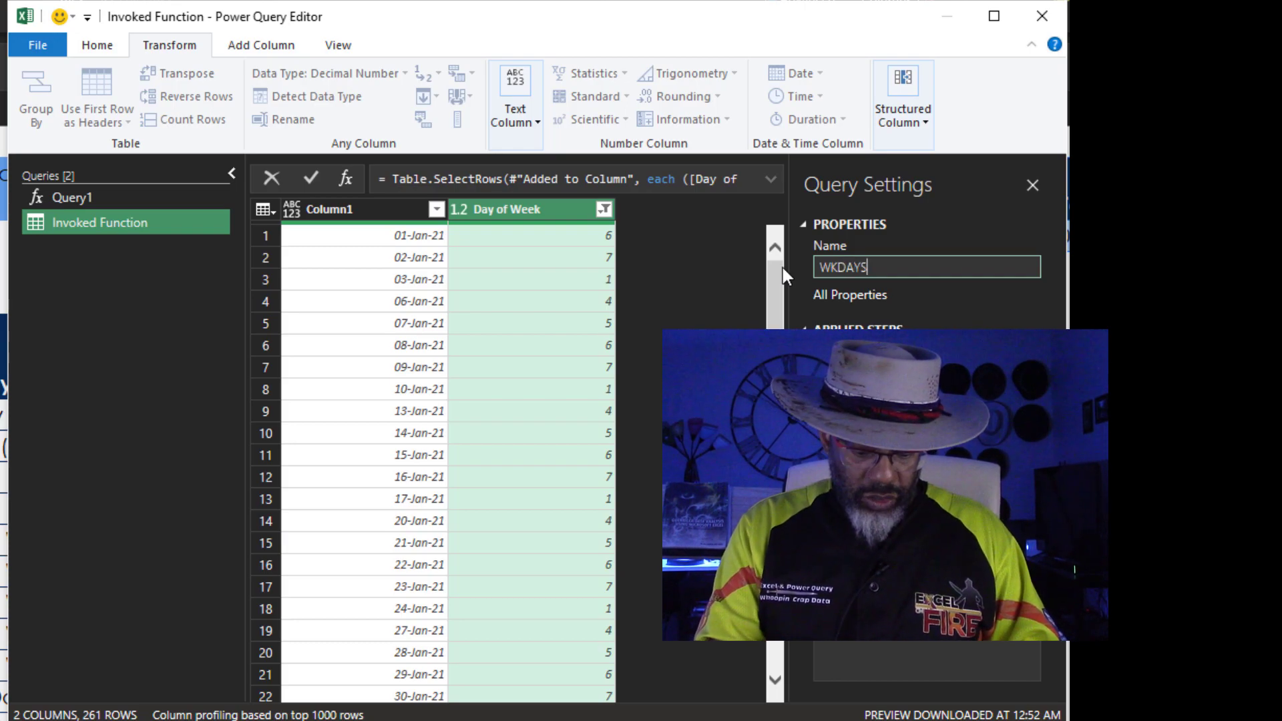
type(" 2021")
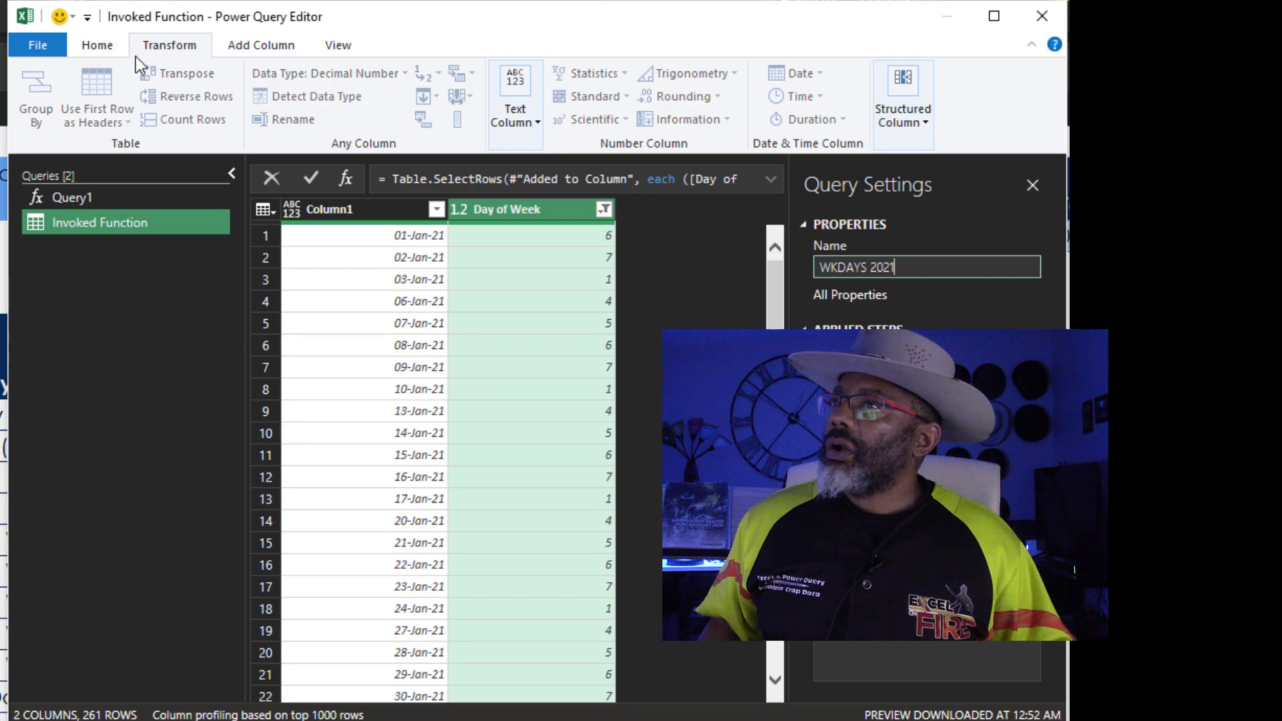
left_click(663, 291)
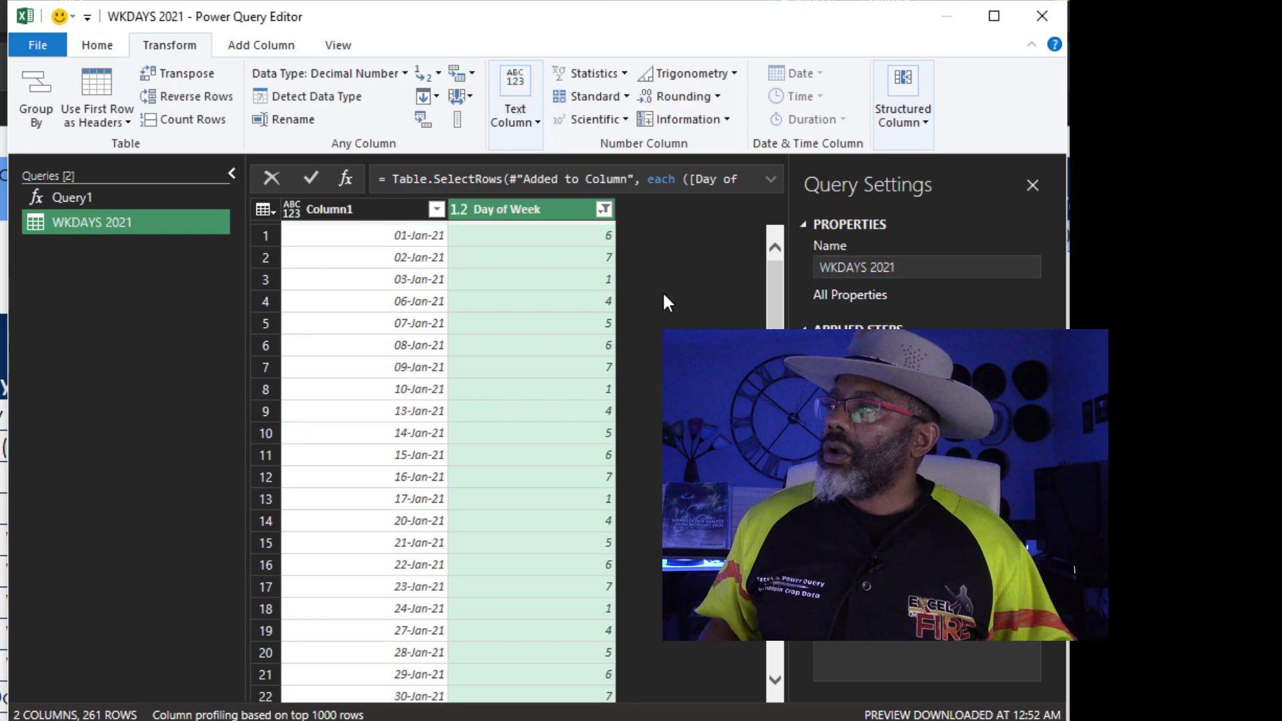
left_click(46, 44)
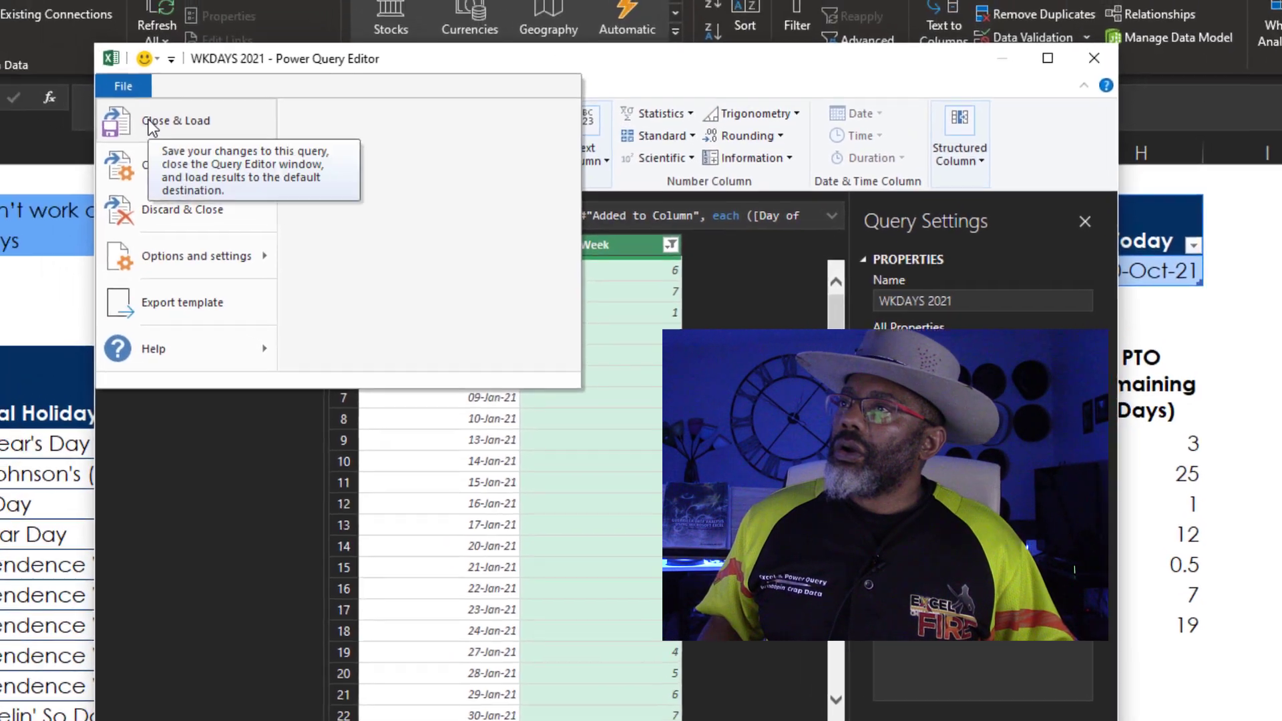
left_click(67, 85)
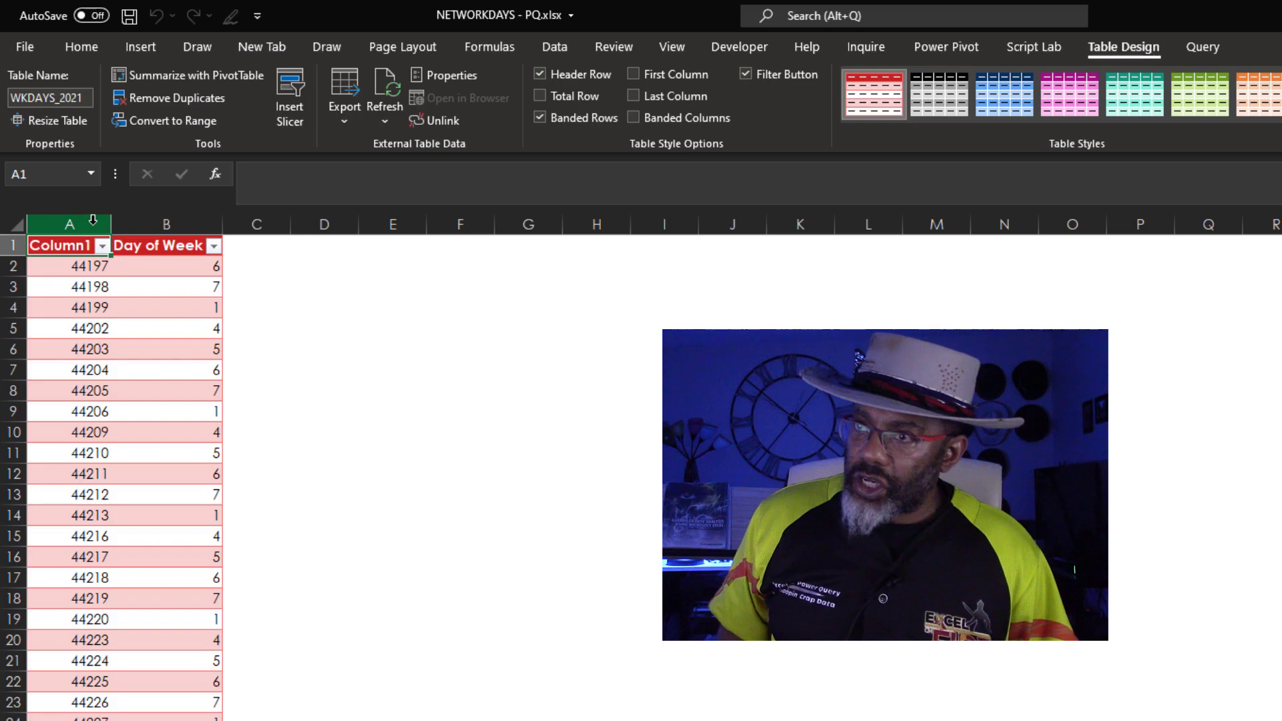
- Format the serial numbers in column A of the loaded table with a Date number format
left_click(68, 225)
left_click(95, 48)
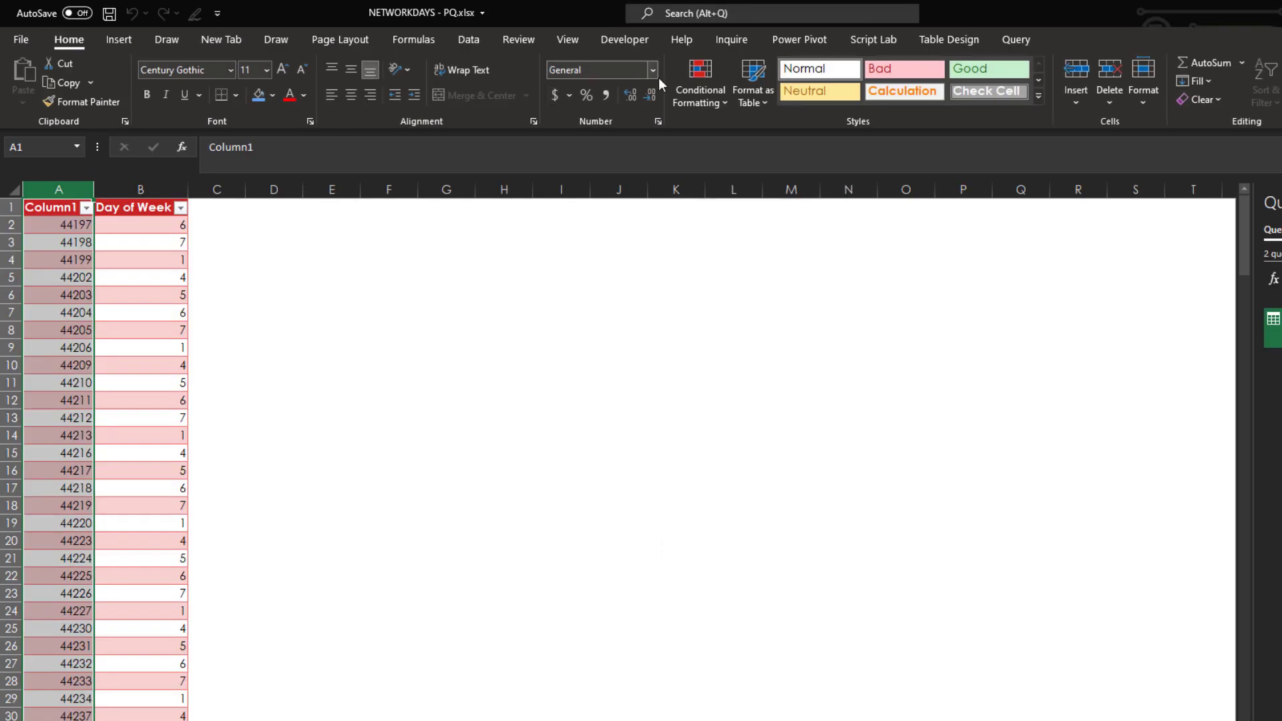
left_click(653, 70)
left_click(604, 514)
left_click(852, 393)
left_click(1230, 459)
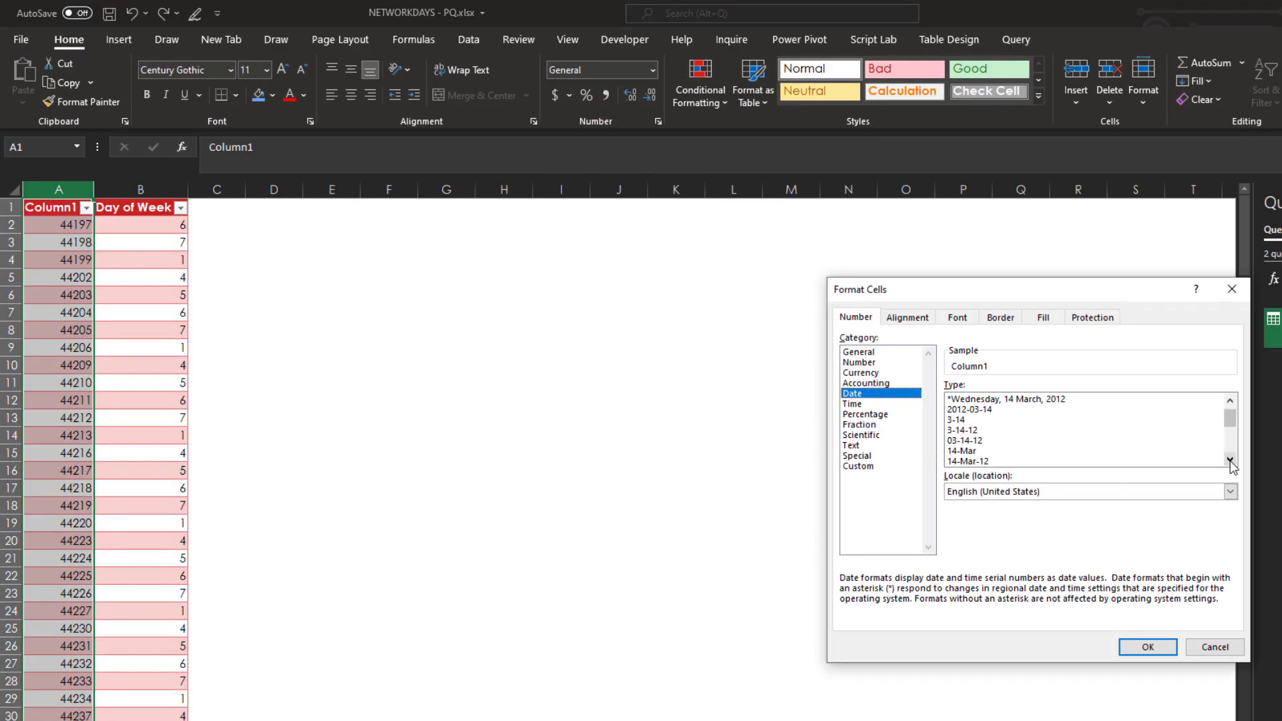
double_click(1108, 450)
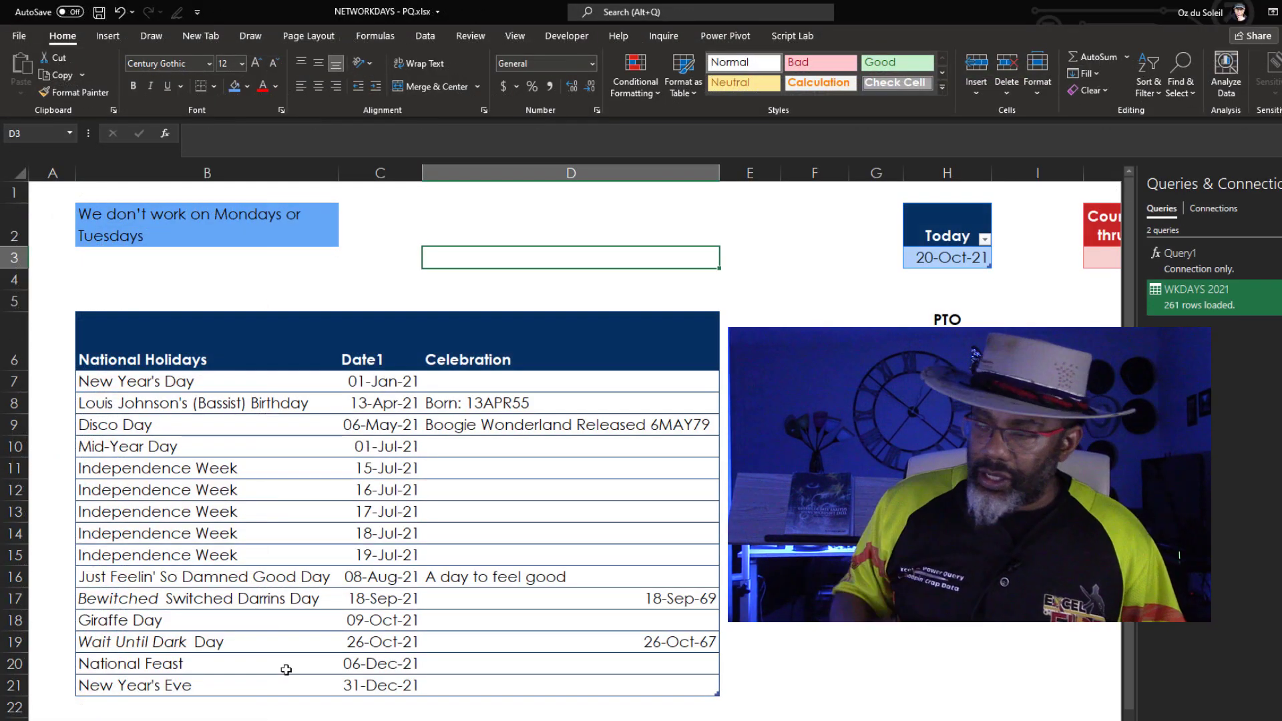
- Bring the National Holidays table from the worksheet into the Power Query Editor as a new query
left_click(305, 430)
right_click(304, 430)
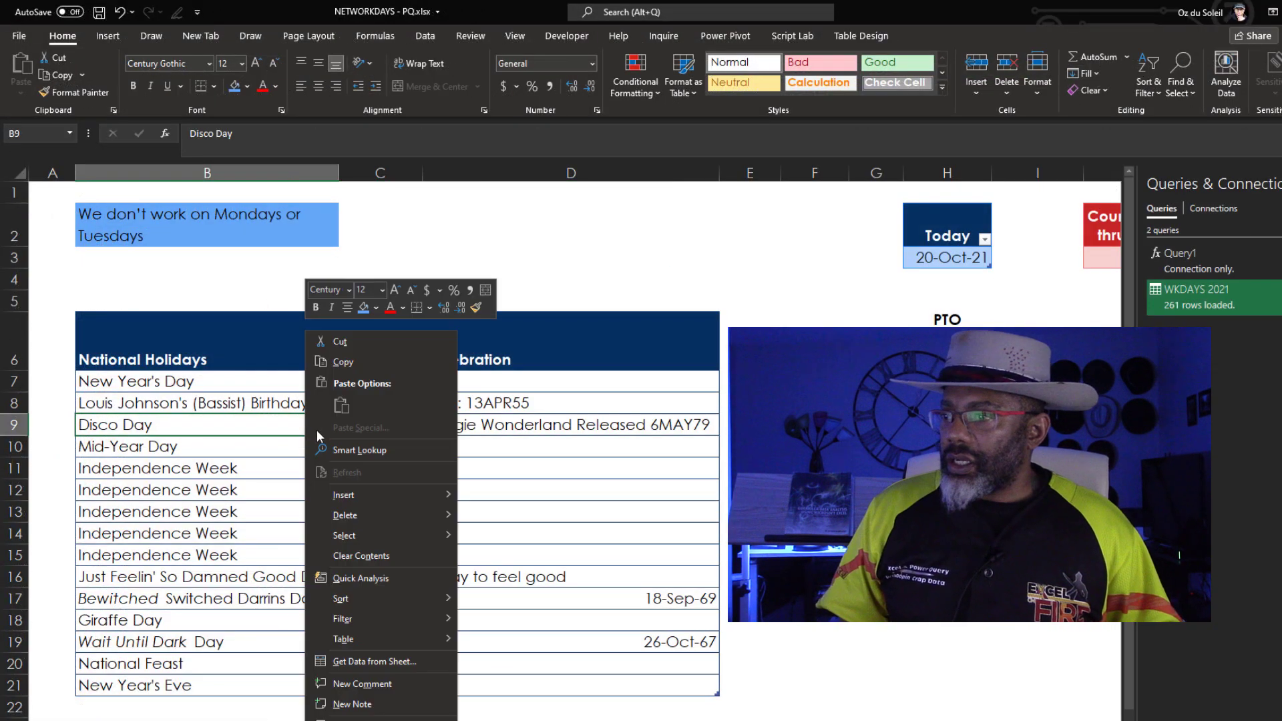
left_click(382, 665)
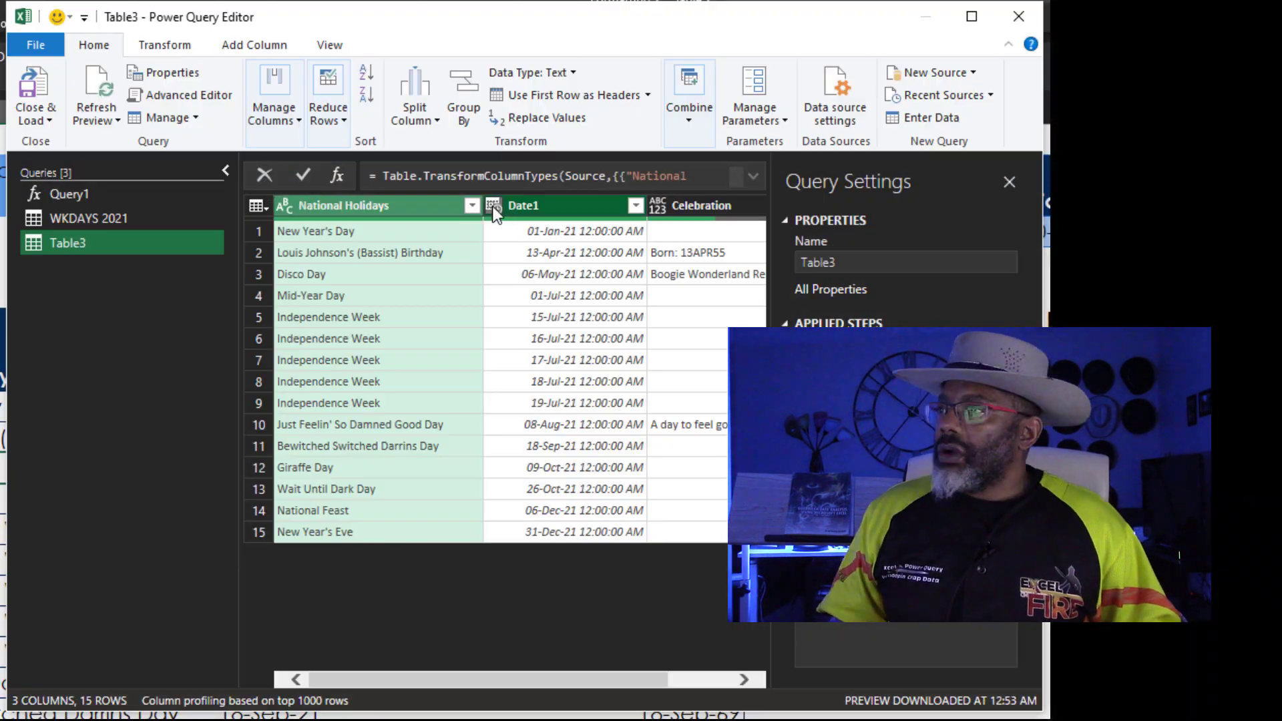
- Set the Date1 column's type to Date, replacing the current conversion, and remove the Celebration column
left_click(492, 206)
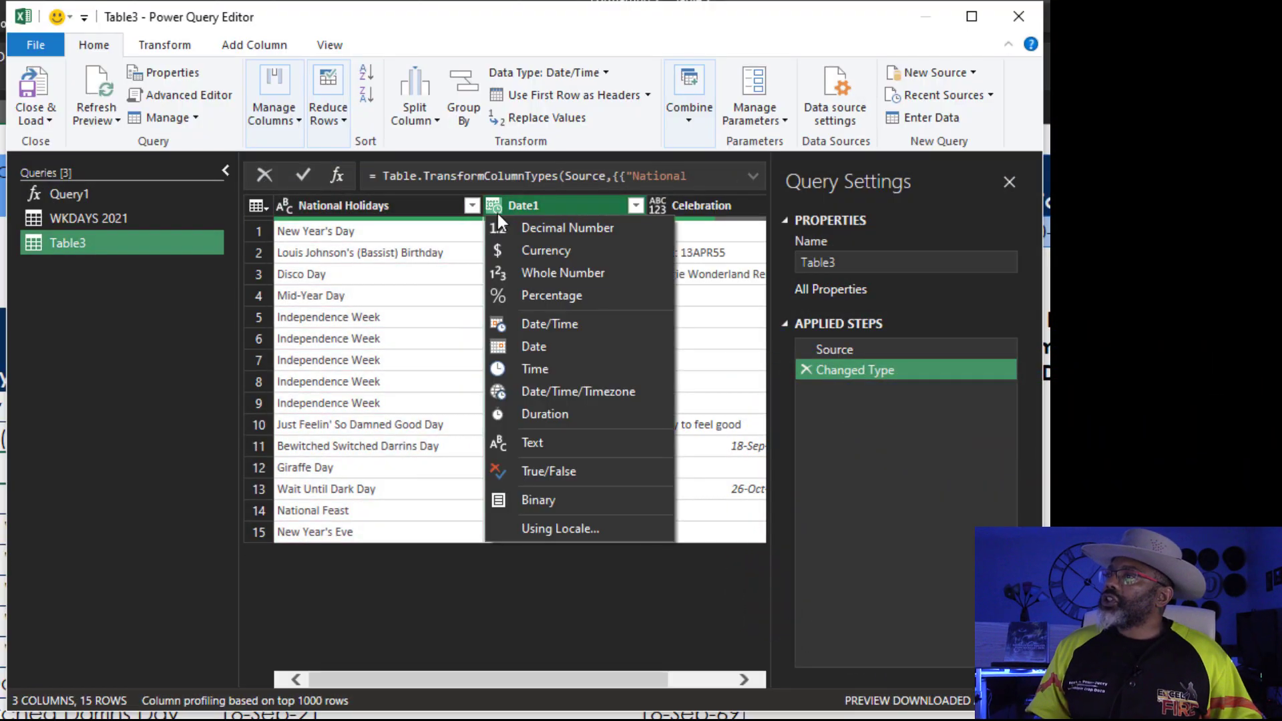
left_click(502, 346)
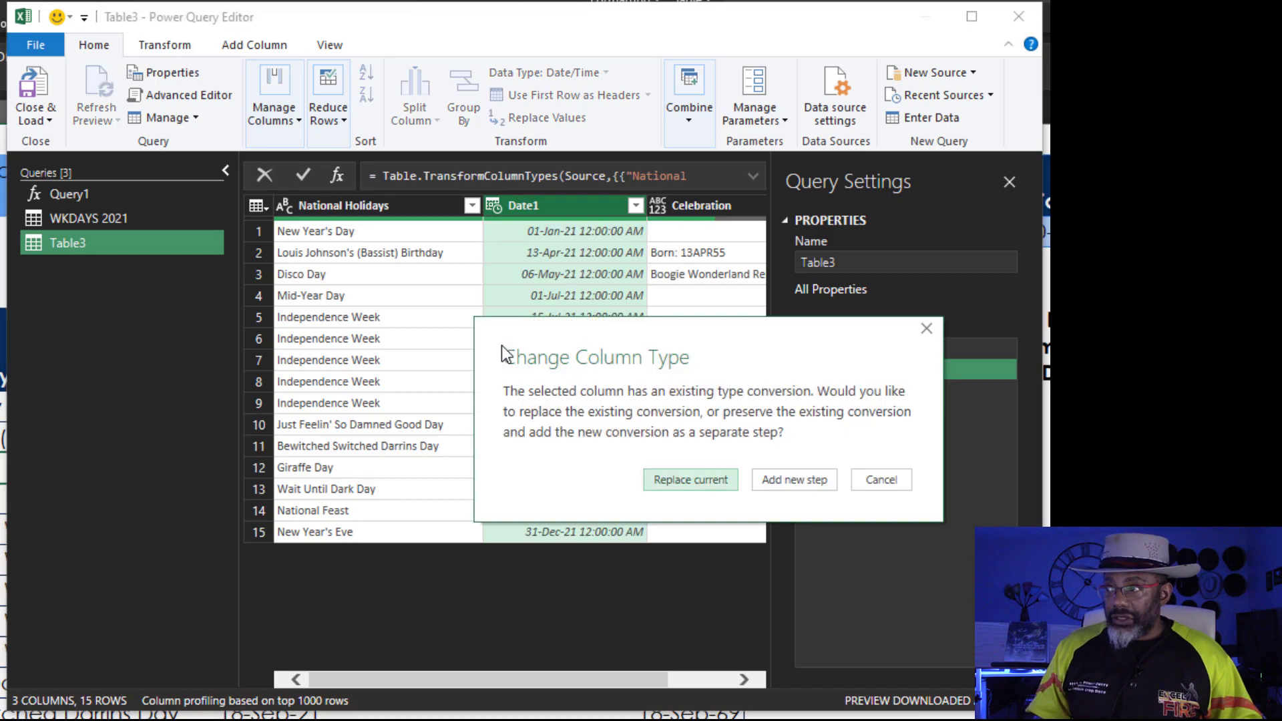
left_click(712, 479)
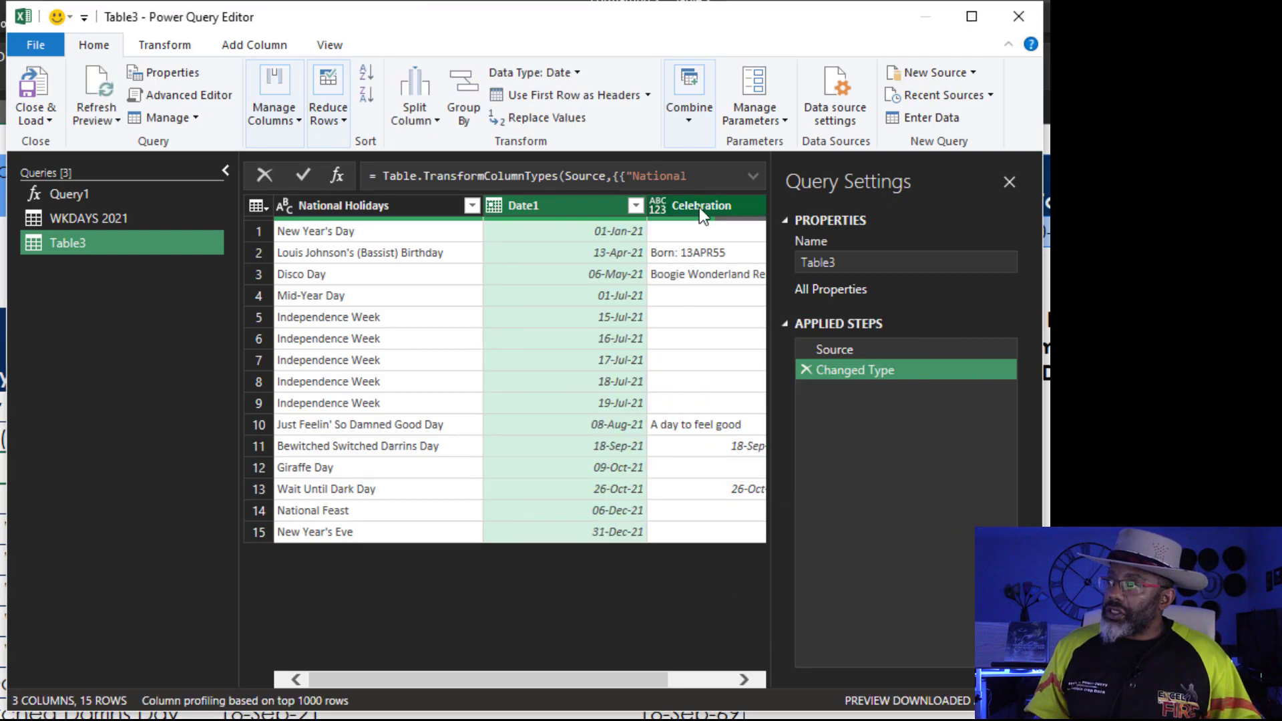
right_click(699, 206)
left_click(737, 250)
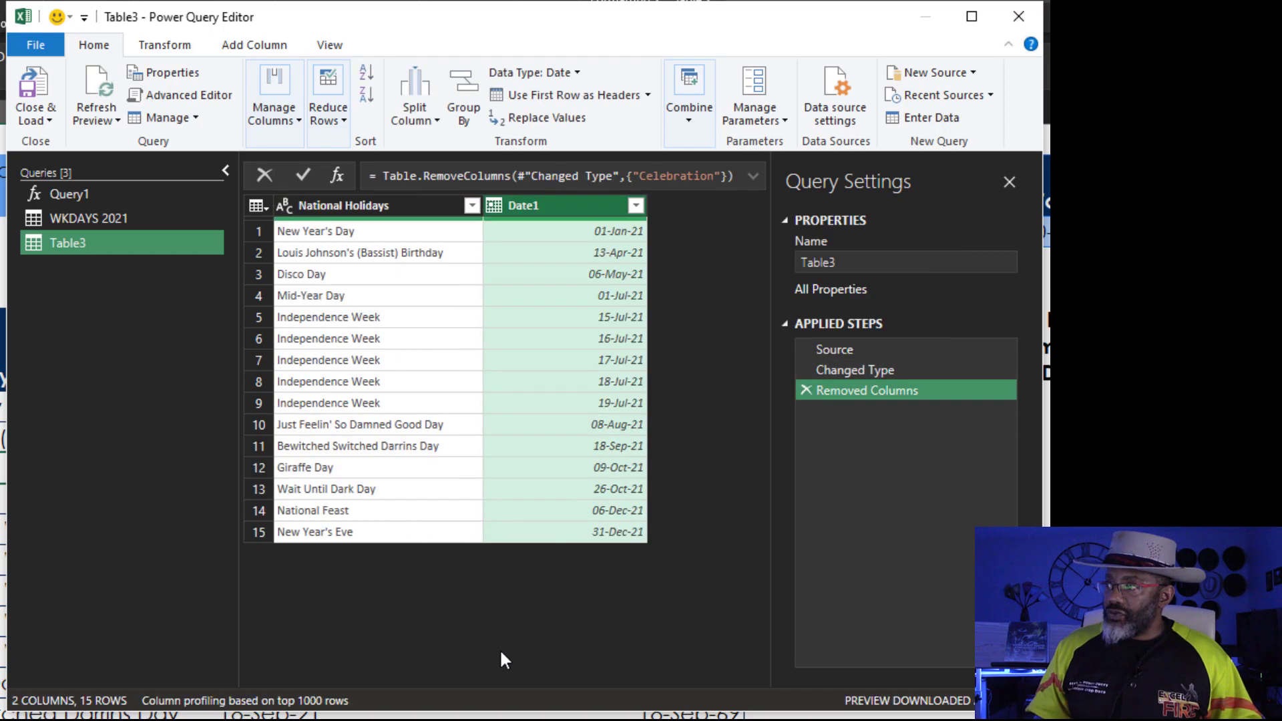
- Rename the Table3 query as Holidays
left_click(807, 262)
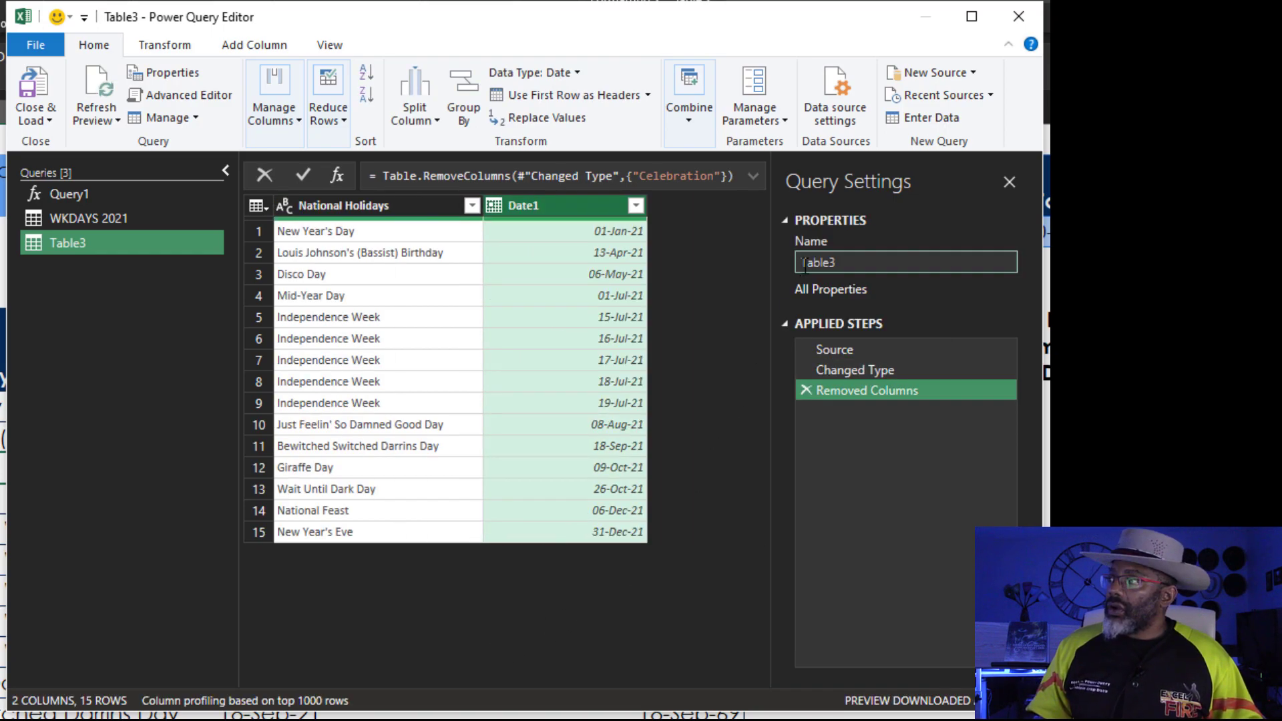
type("Holidays")
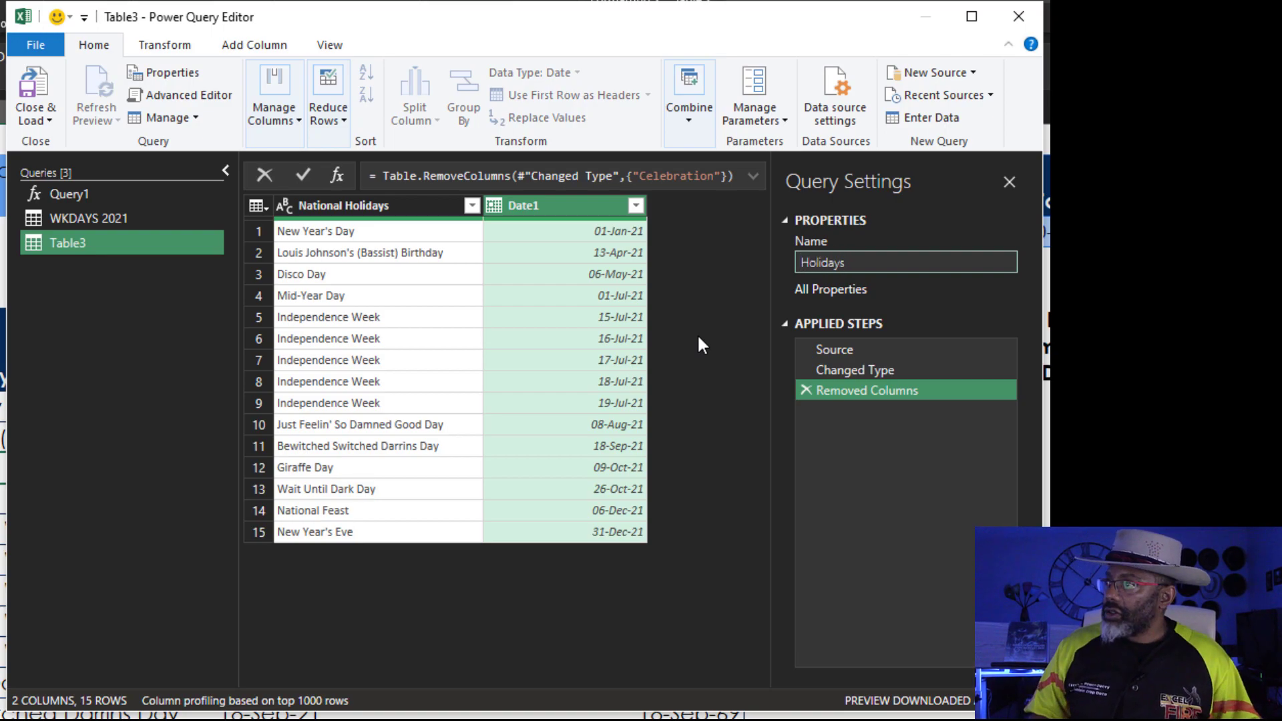
key("Return")
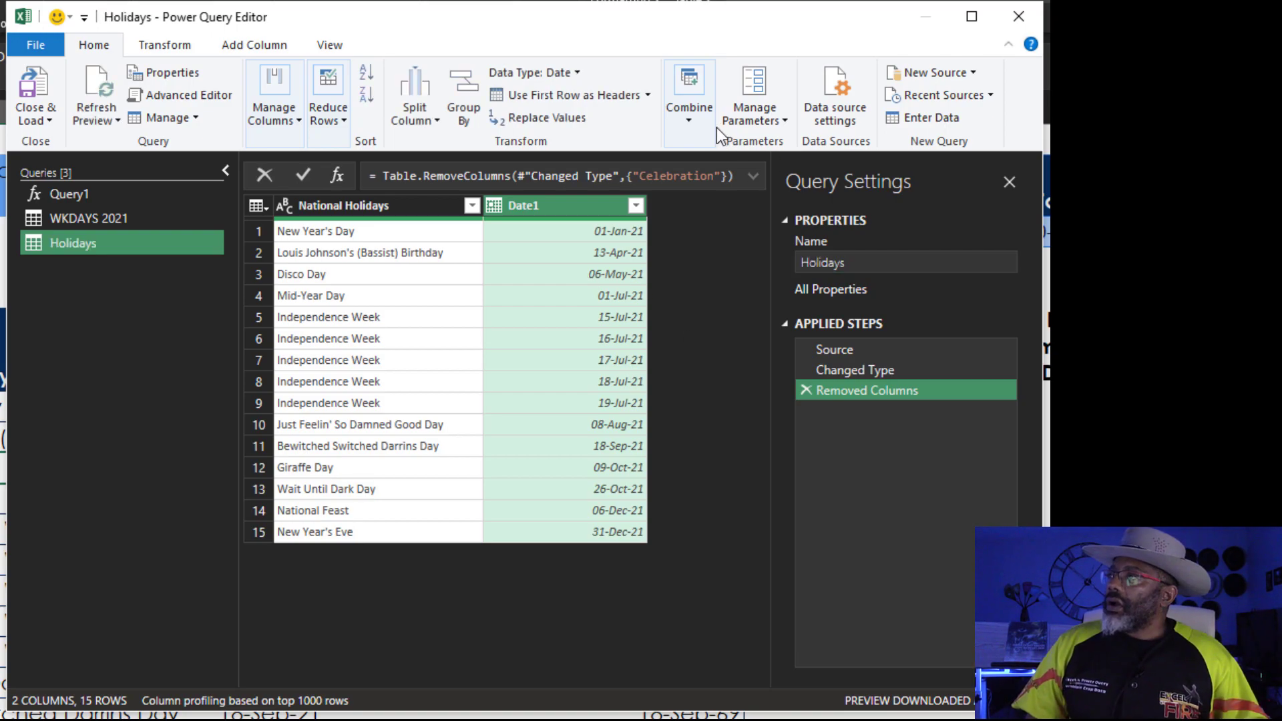
- Merge Holidays with WKDAYS 2021 as a new query, matching Date1 to Column1 with a Right Anti join
left_click(688, 120)
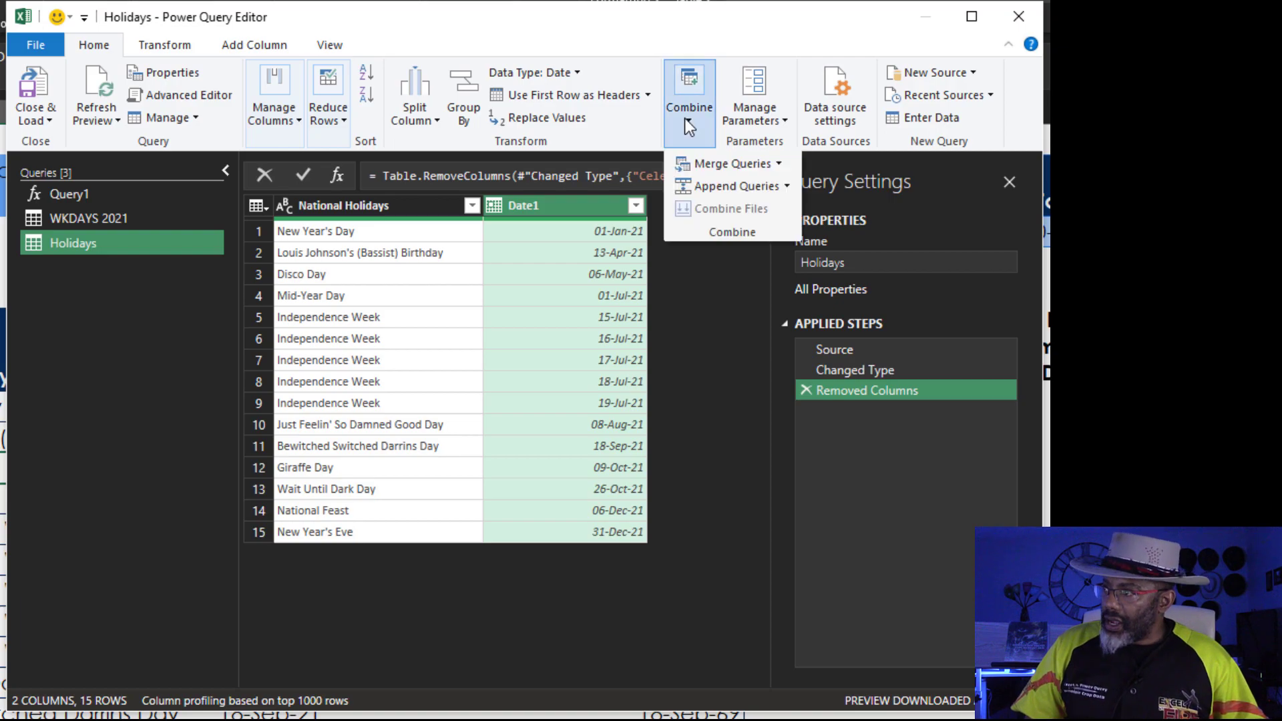
left_click(778, 165)
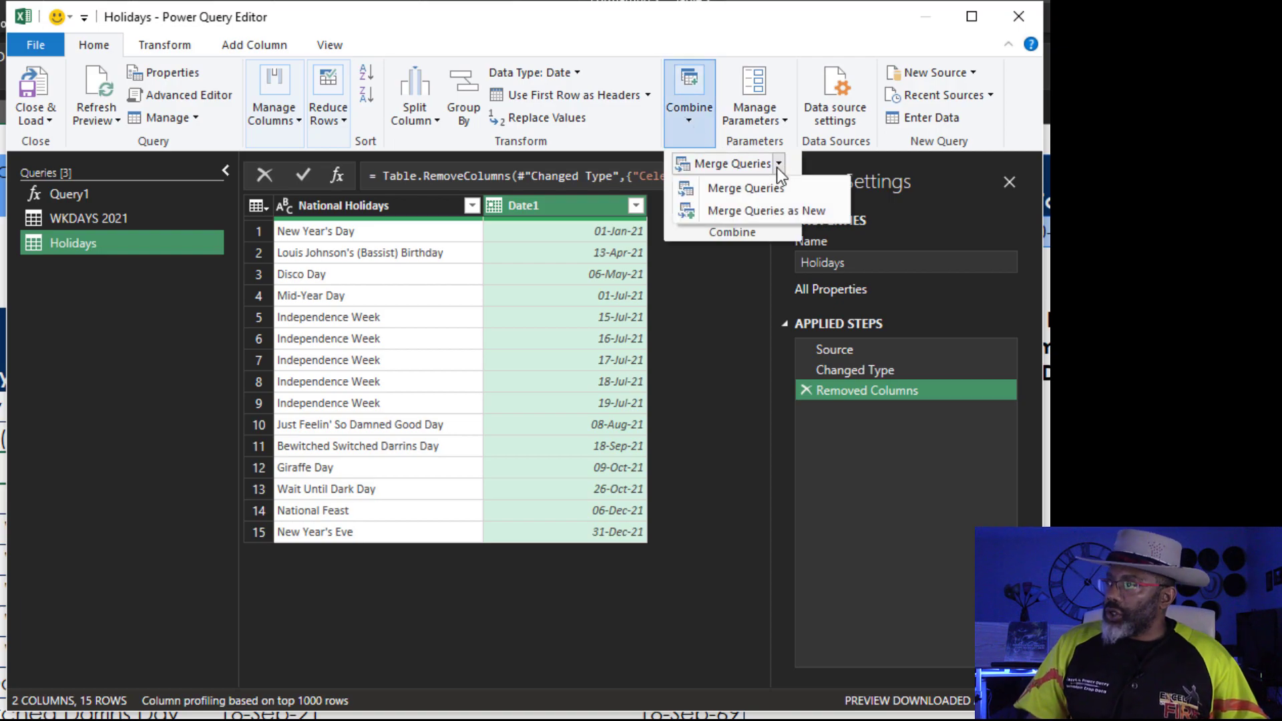
left_click(766, 211)
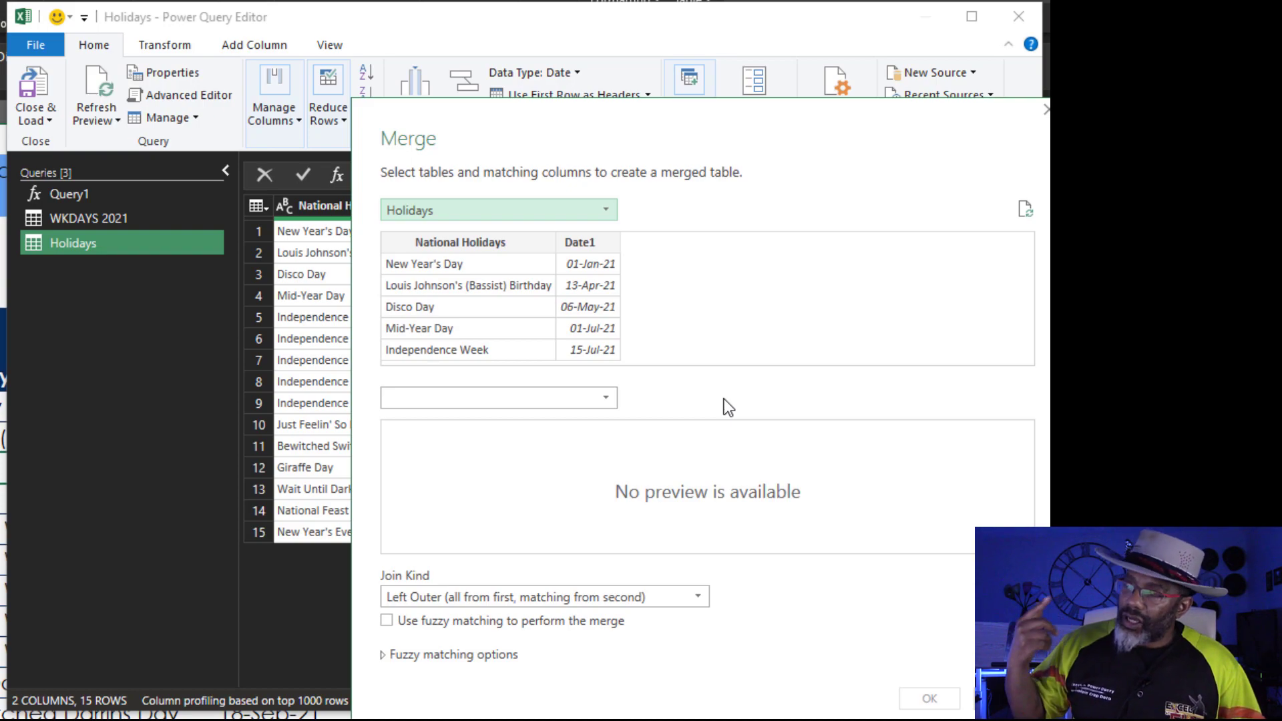
left_click(602, 399)
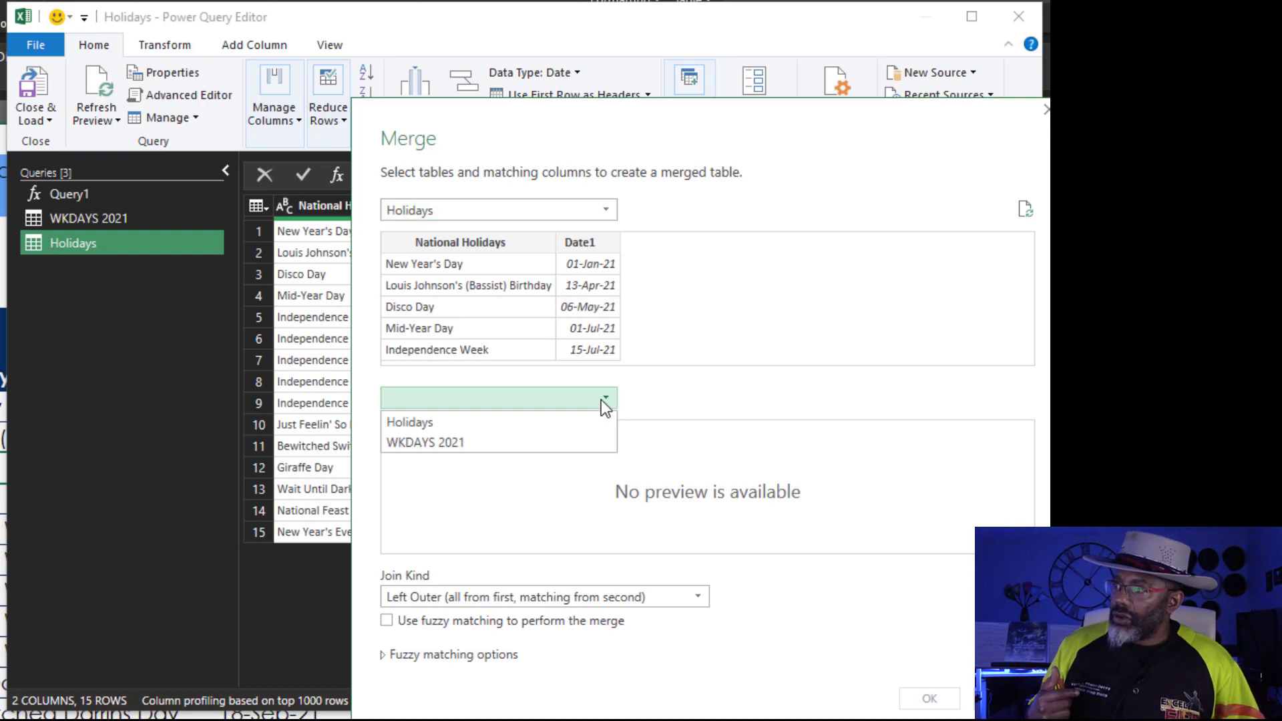
left_click(595, 439)
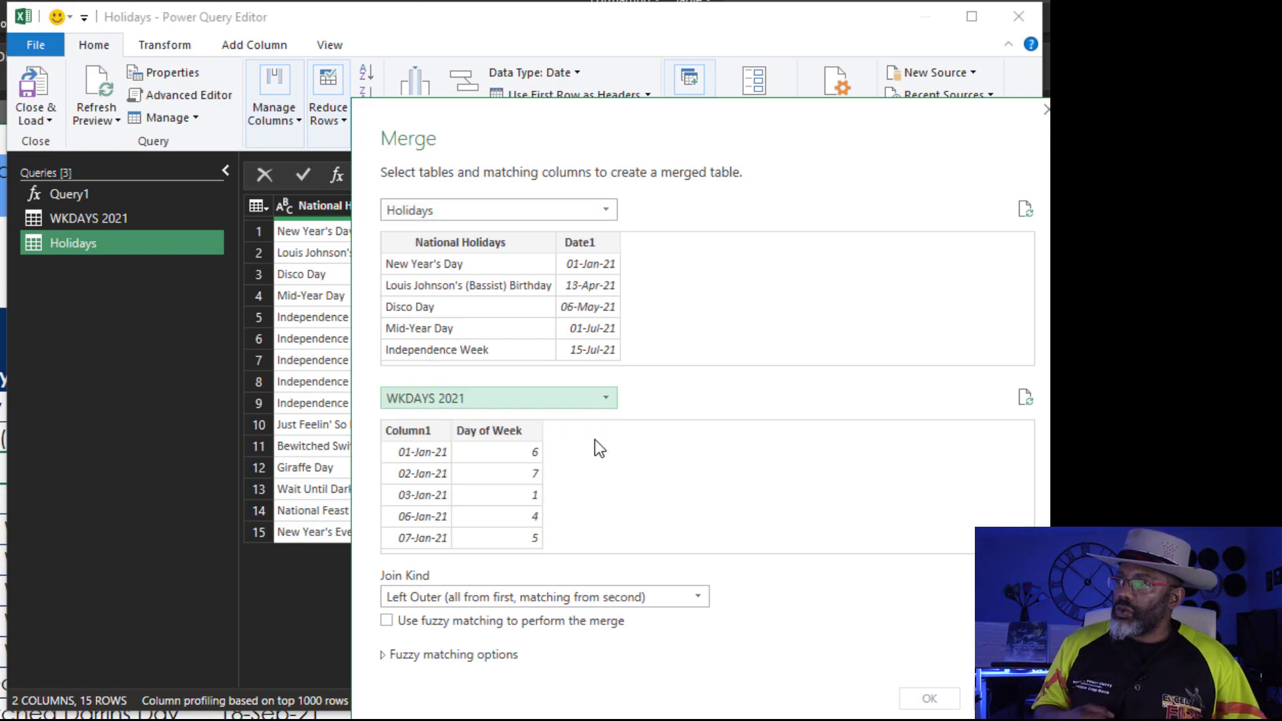
left_click(417, 430)
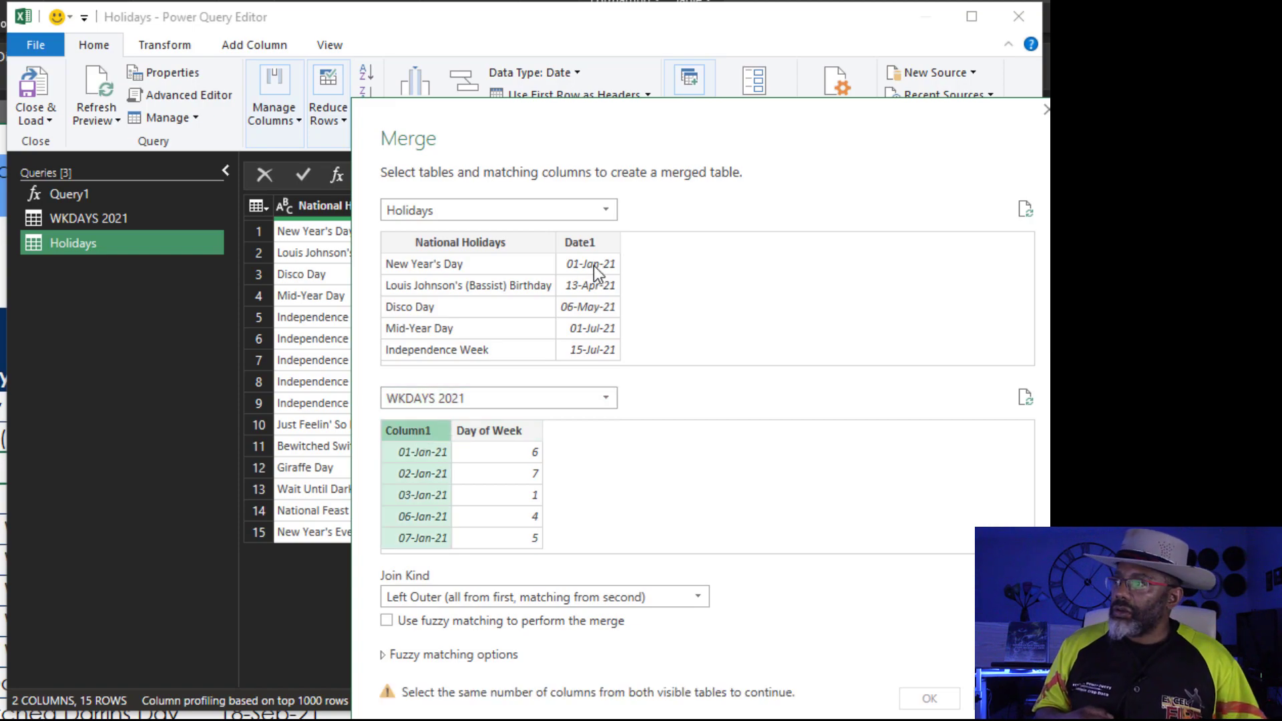
left_click(592, 243)
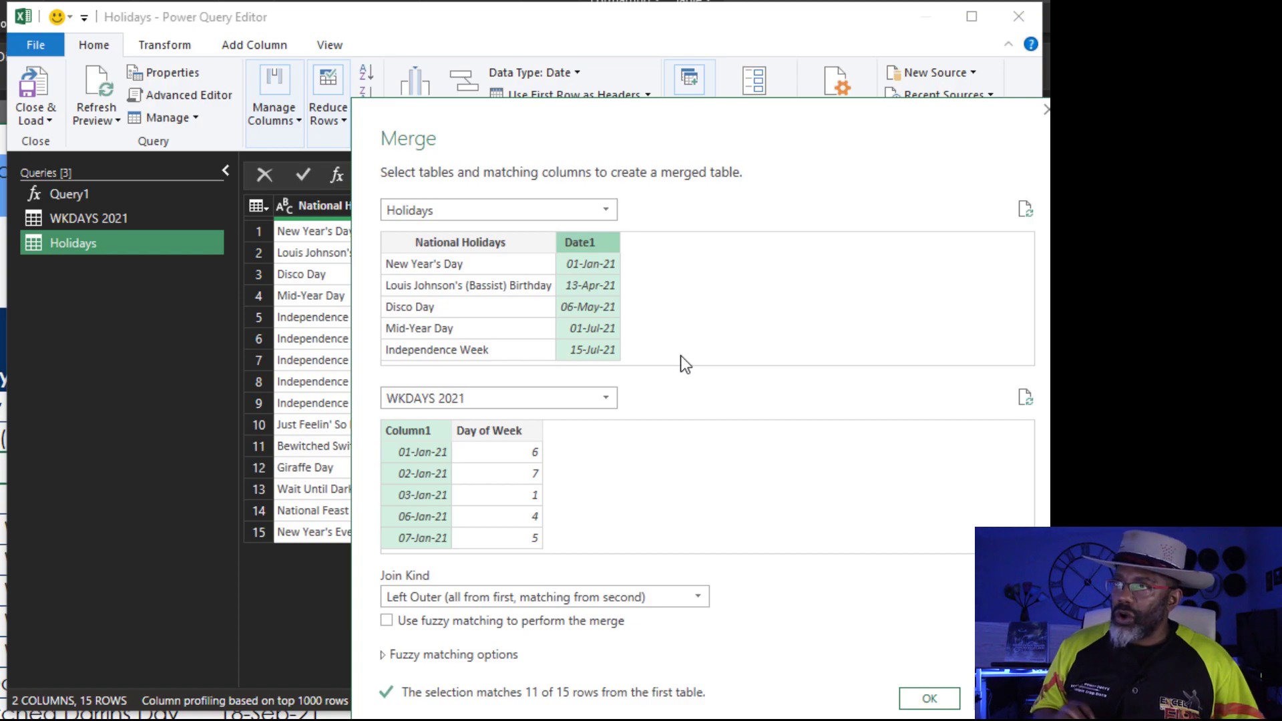
left_click(697, 599)
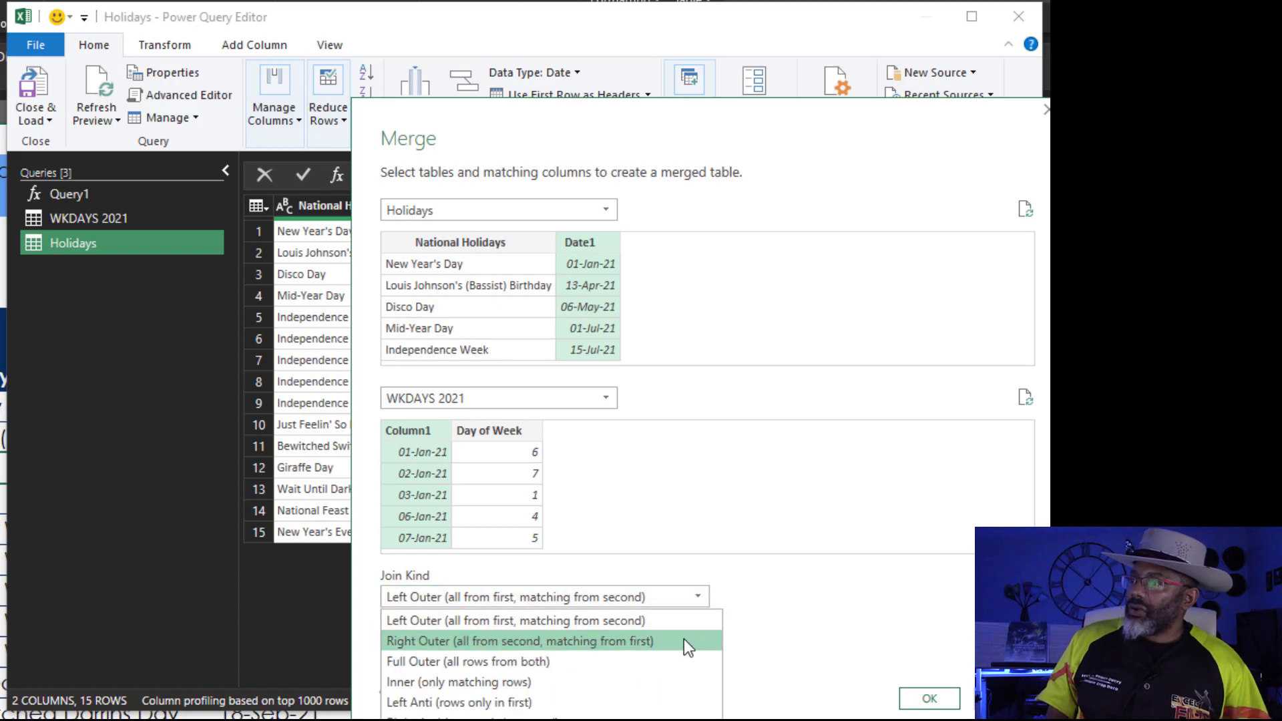
left_click(678, 703)
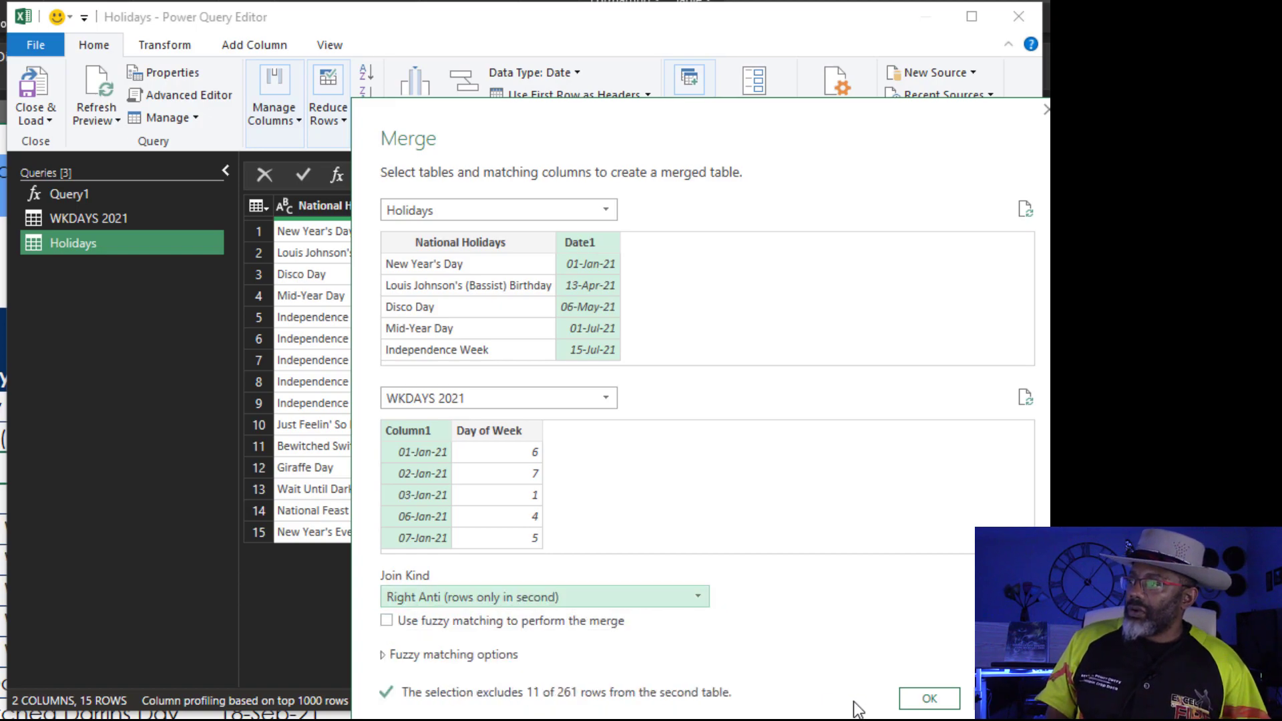
left_click(929, 699)
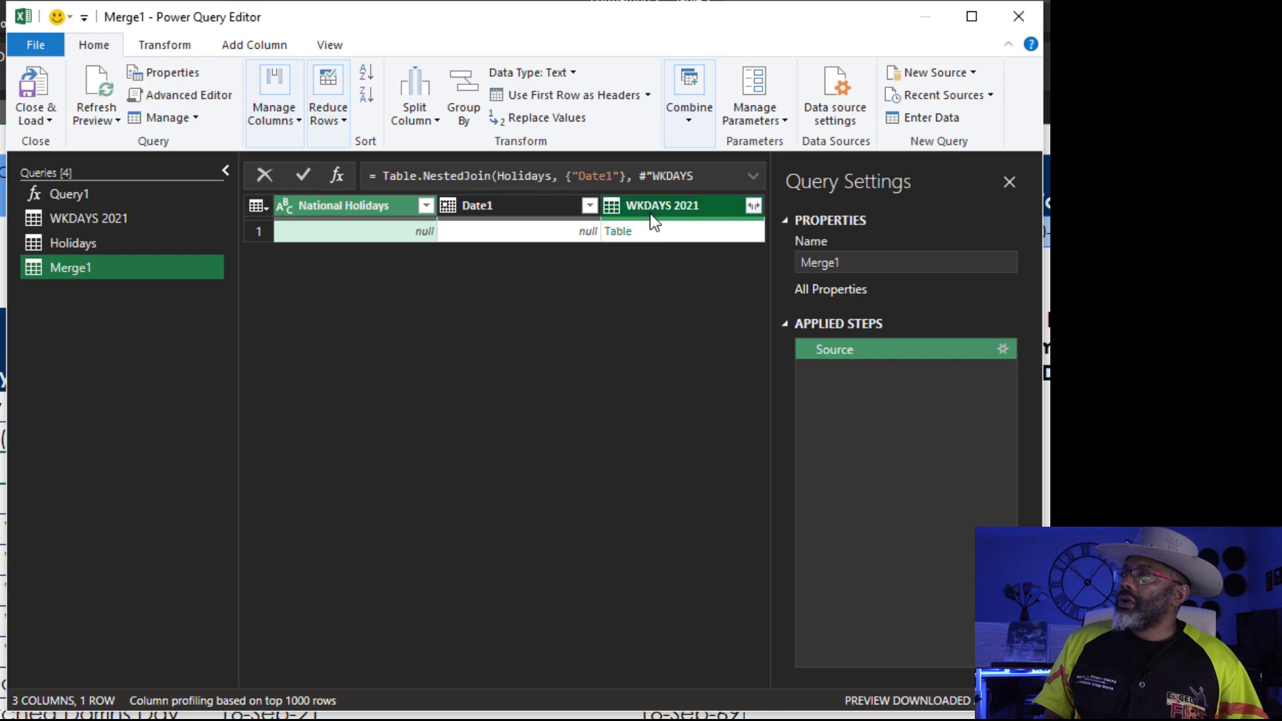
- Keep only the WKDAYS 2021 column and expand it into Column1 and Day of Week without the original name as prefix
right_click(651, 210)
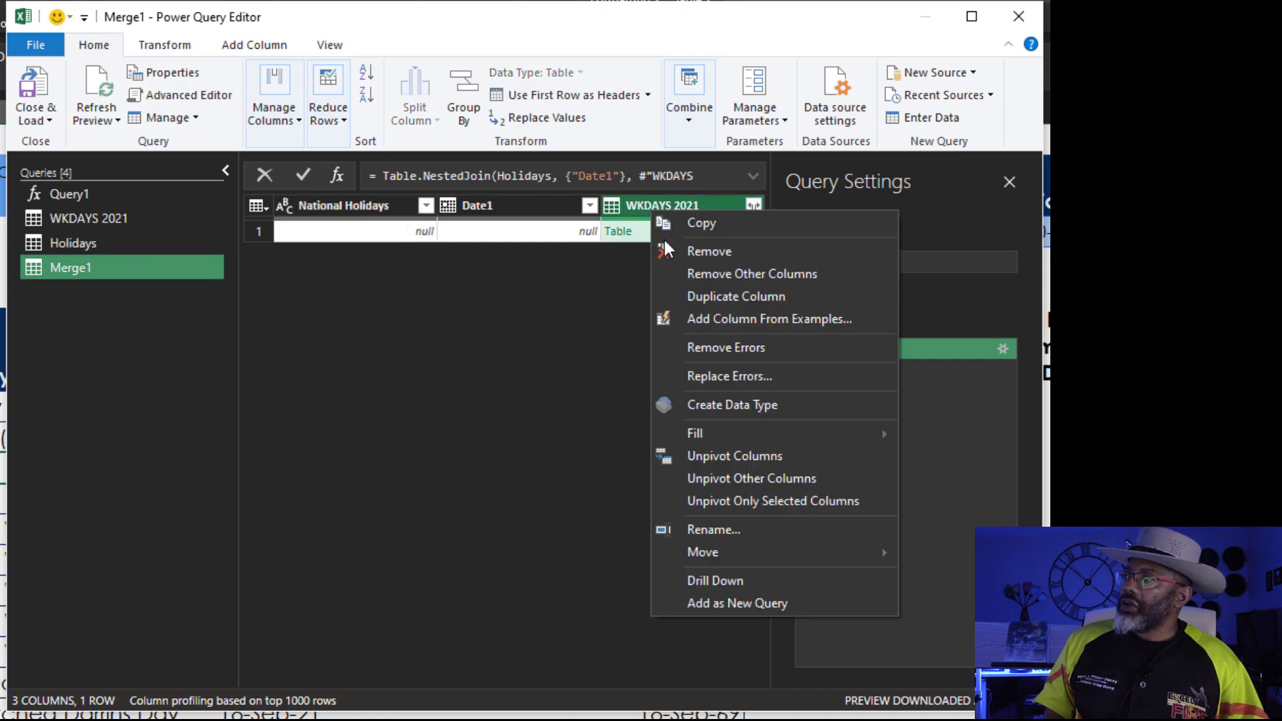
left_click(703, 273)
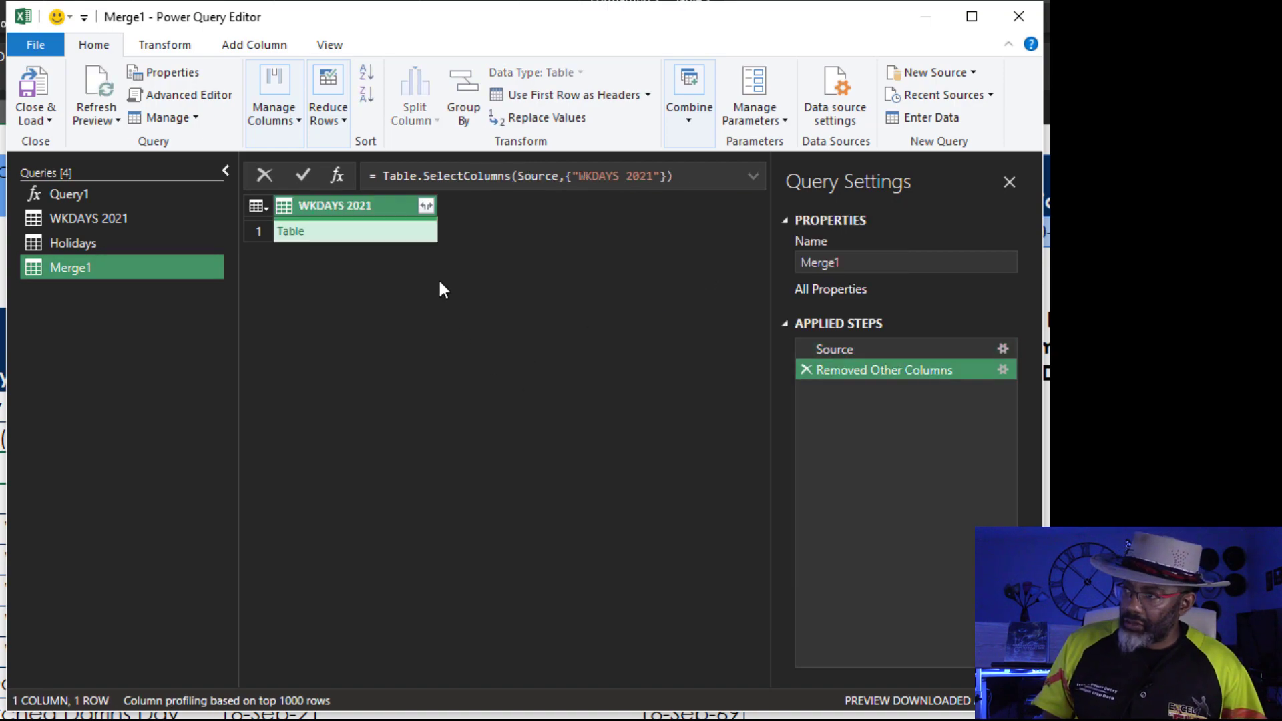
left_click(426, 206)
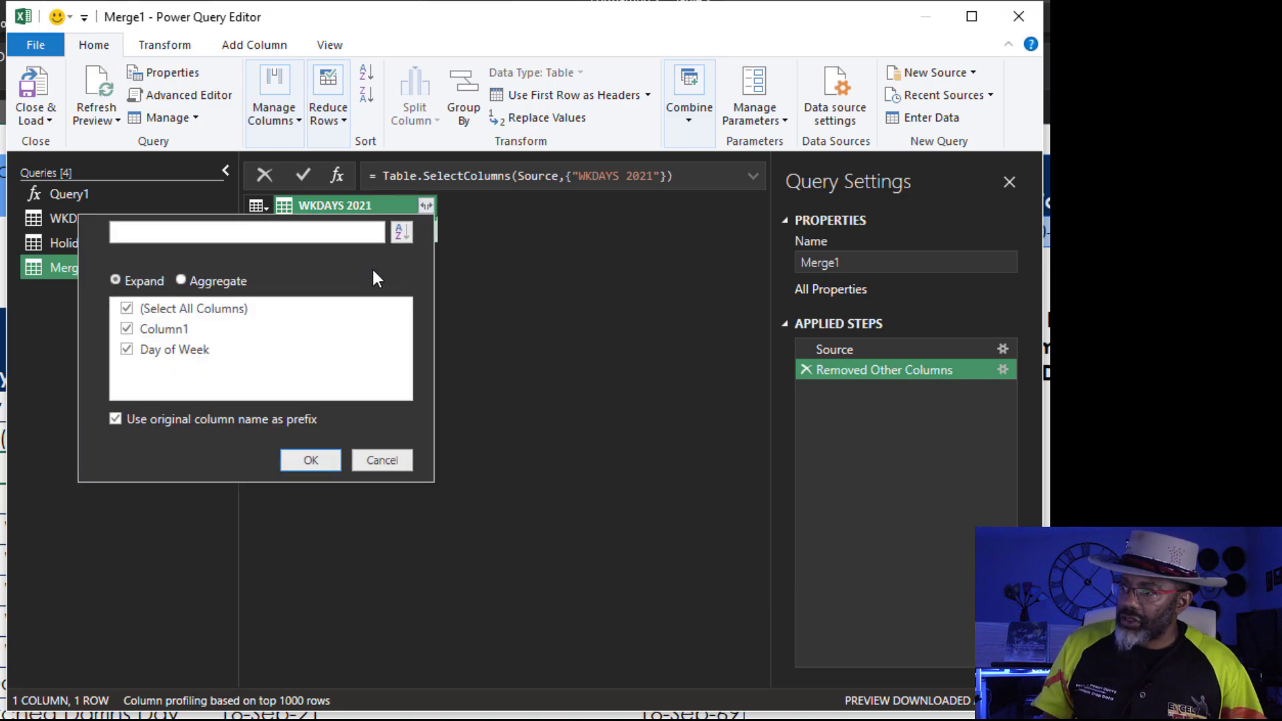
left_click(277, 421)
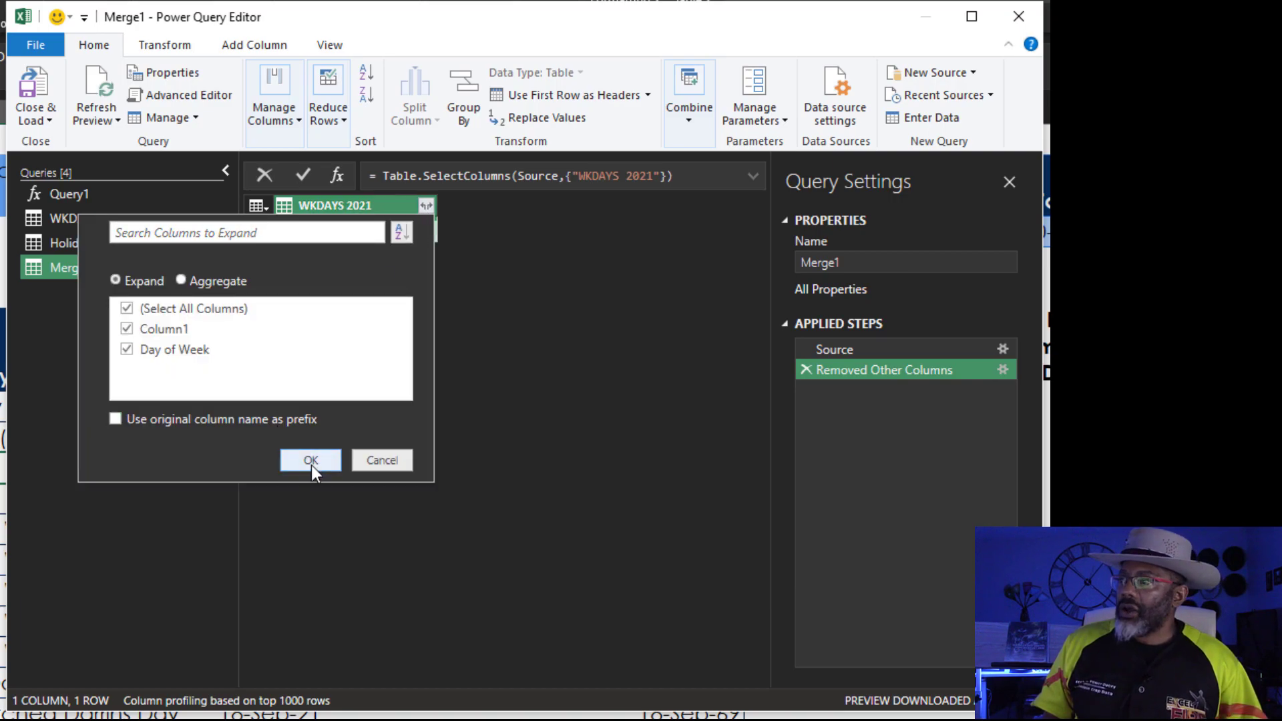
left_click(311, 460)
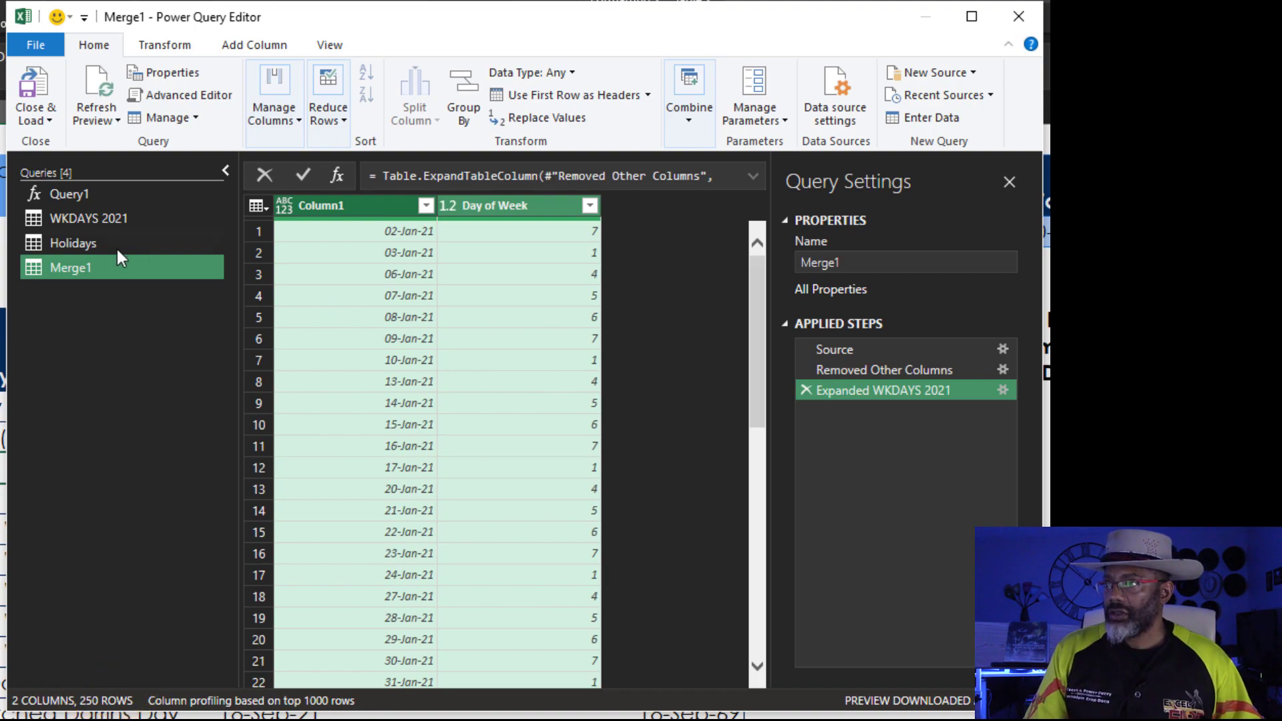
- Duplicate the Merge1 query and reduce the copy to a count of its rows
right_click(74, 265)
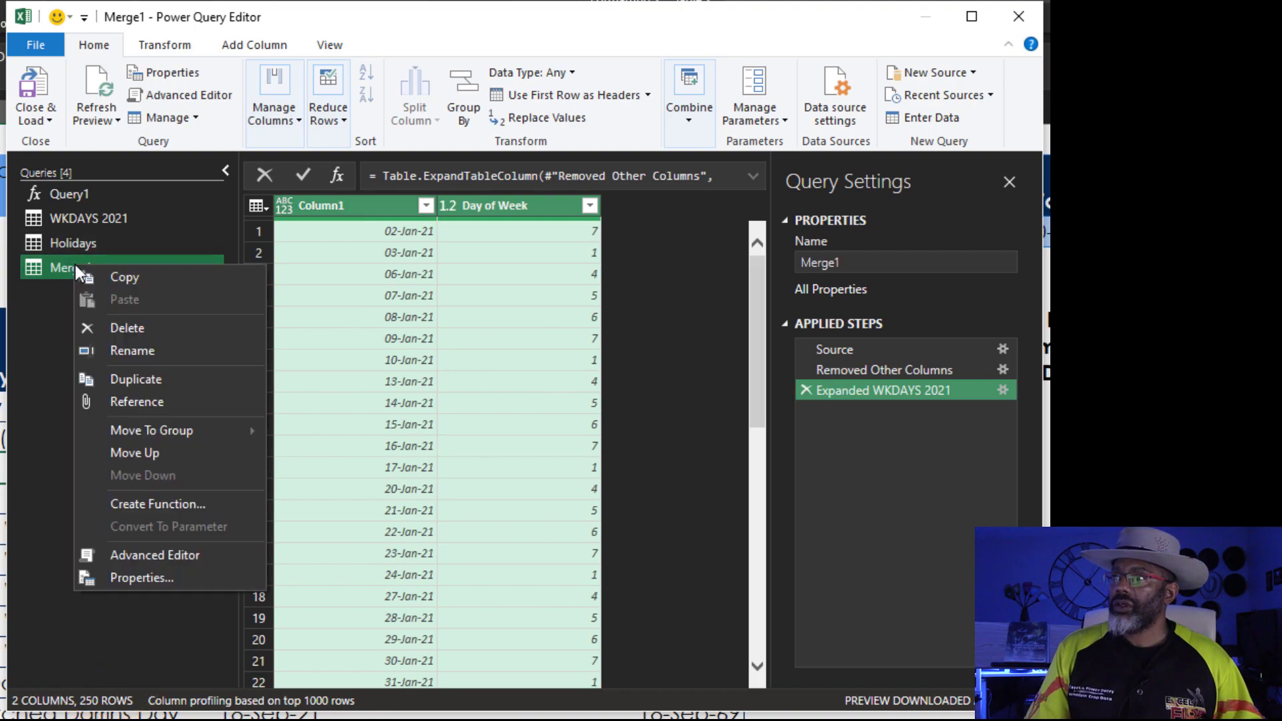
left_click(126, 379)
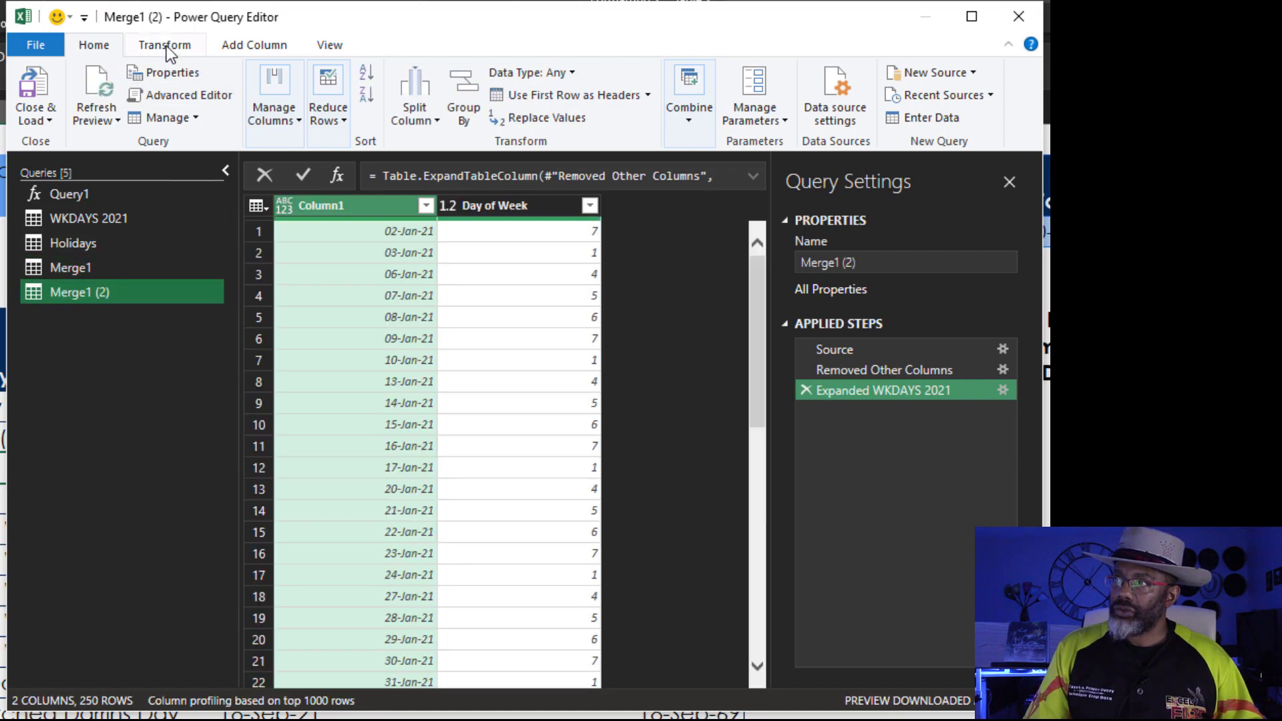
left_click(167, 45)
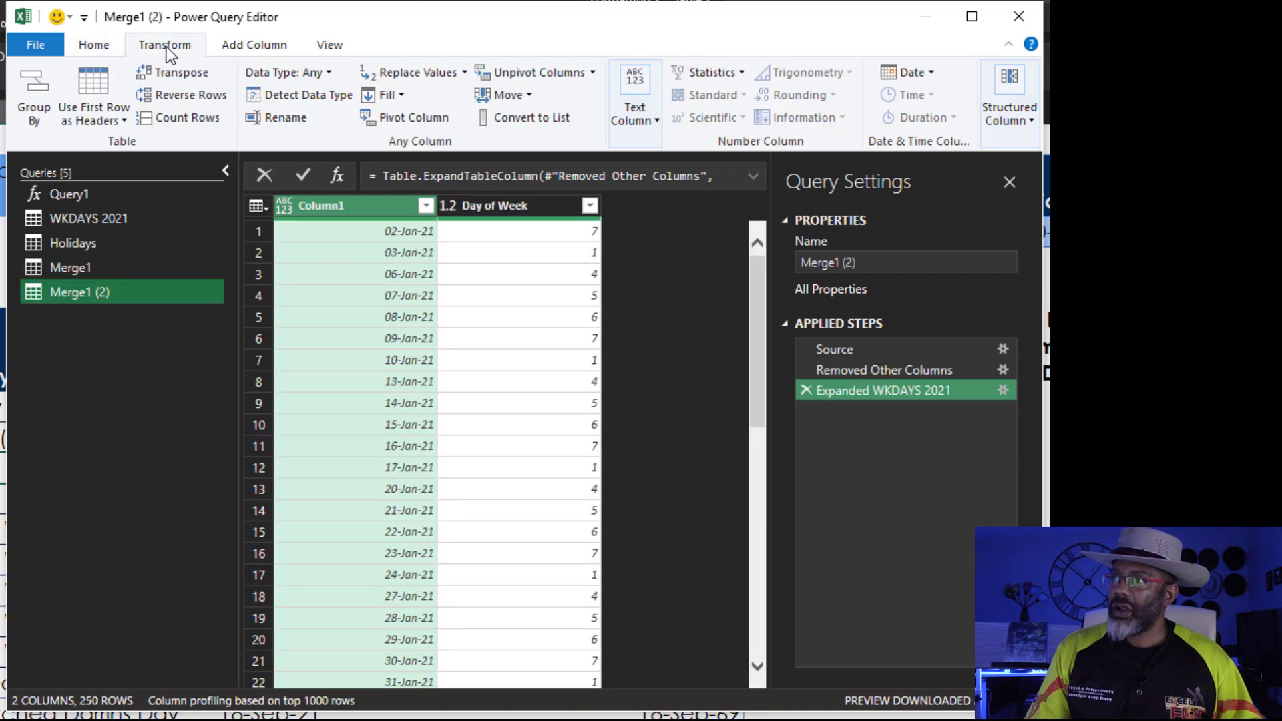
left_click(170, 116)
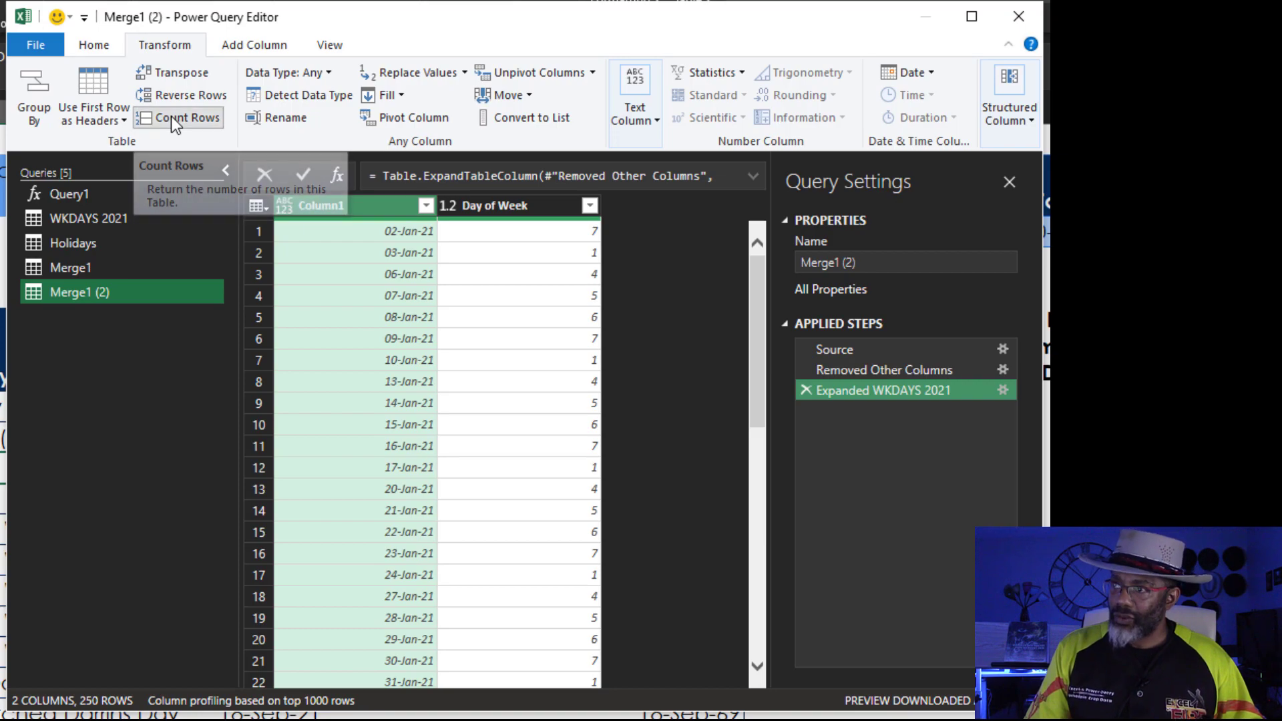
- Close the Power Query Editor and load the new queries into the workbook
left_click(36, 45)
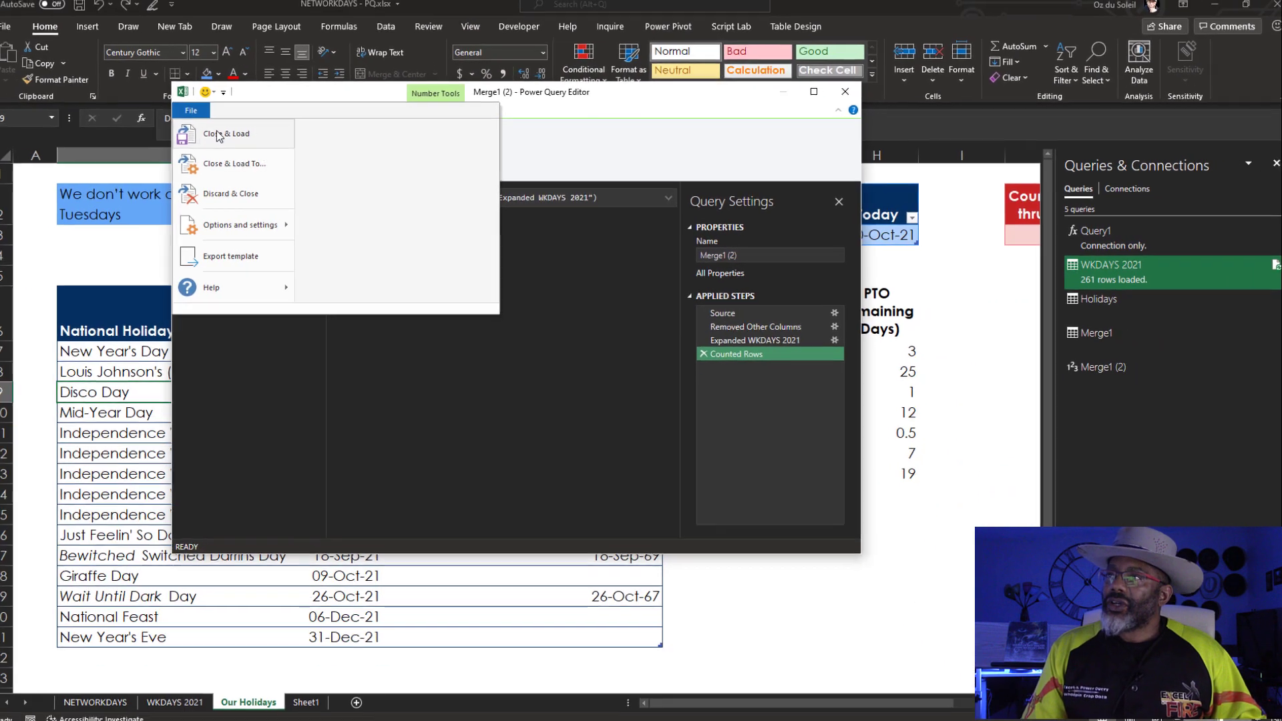
left_click(218, 136)
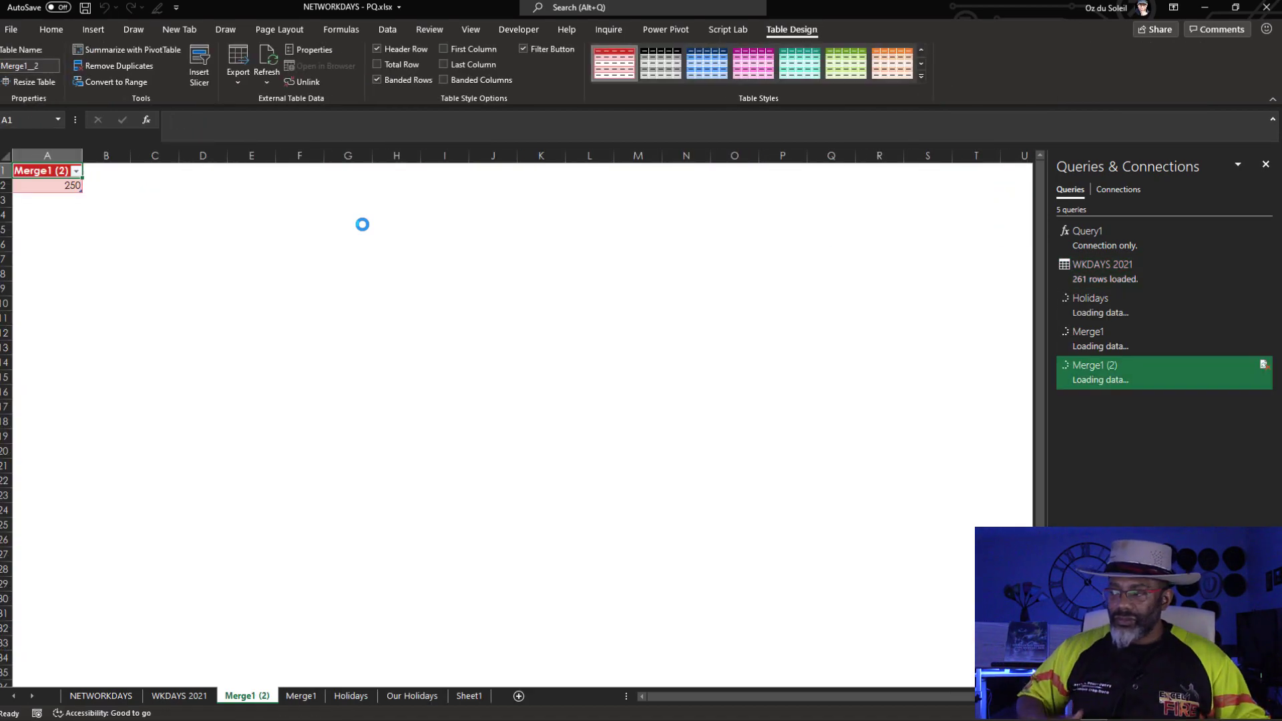
scroll(653, 525, "up", 2, "ctrl")
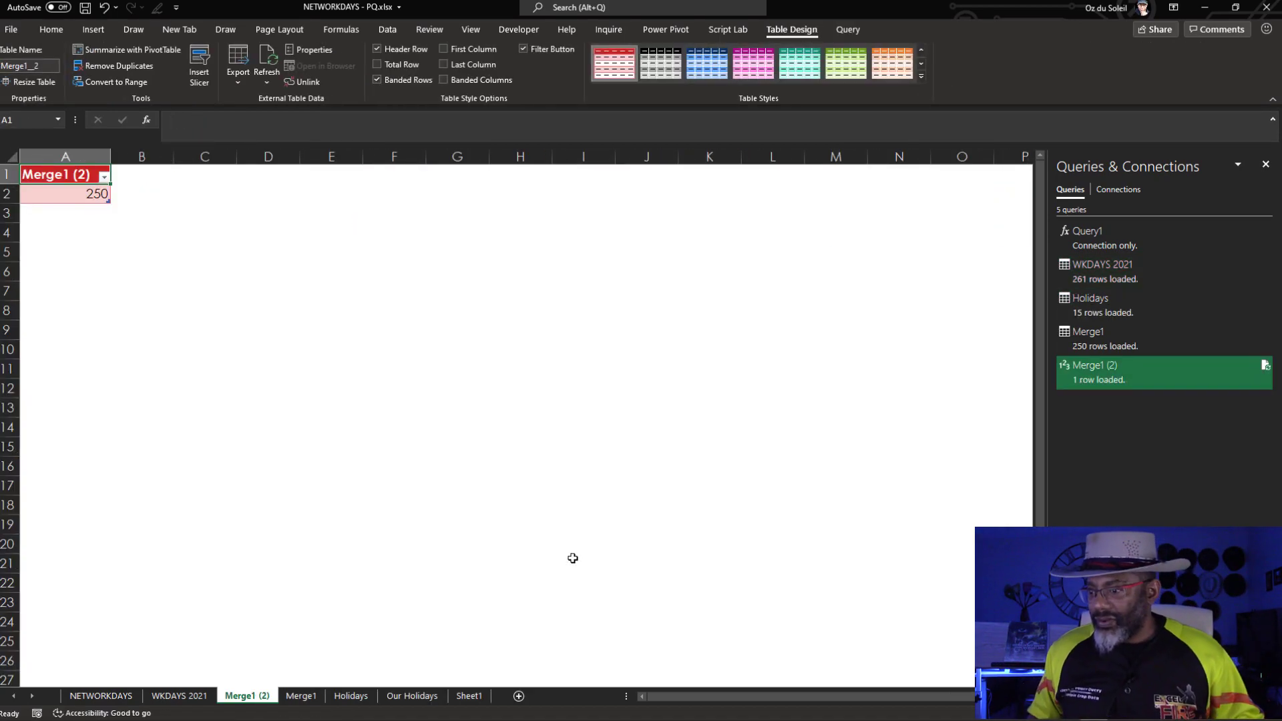
- Rename the Merge1 query as Actual Workdays
key("ctrl+Page_Up")
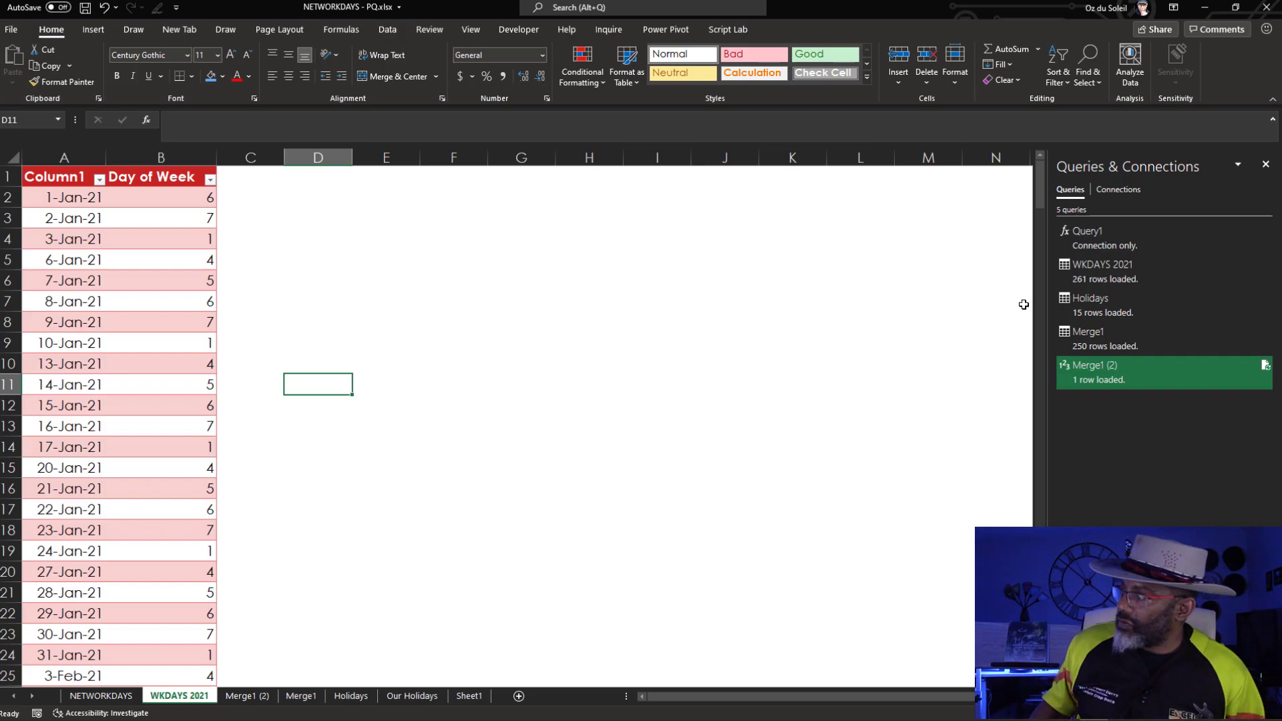
mouse_move(1089, 345)
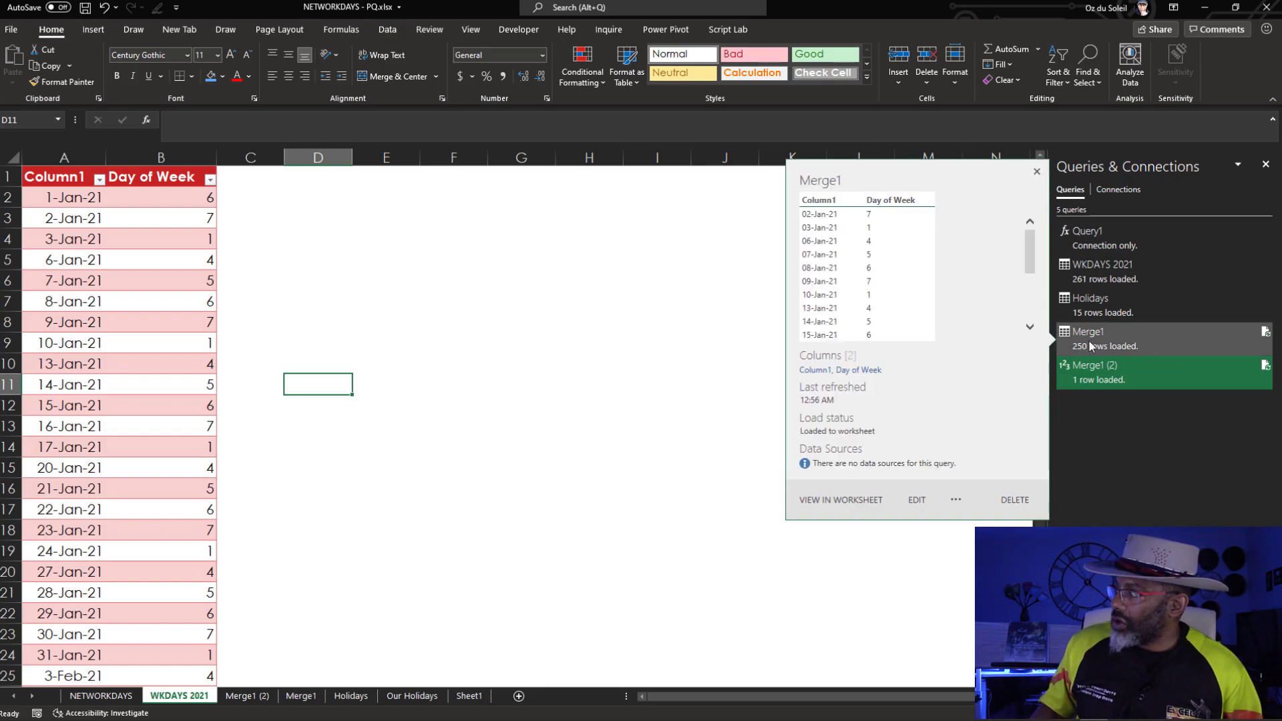
right_click(1089, 345)
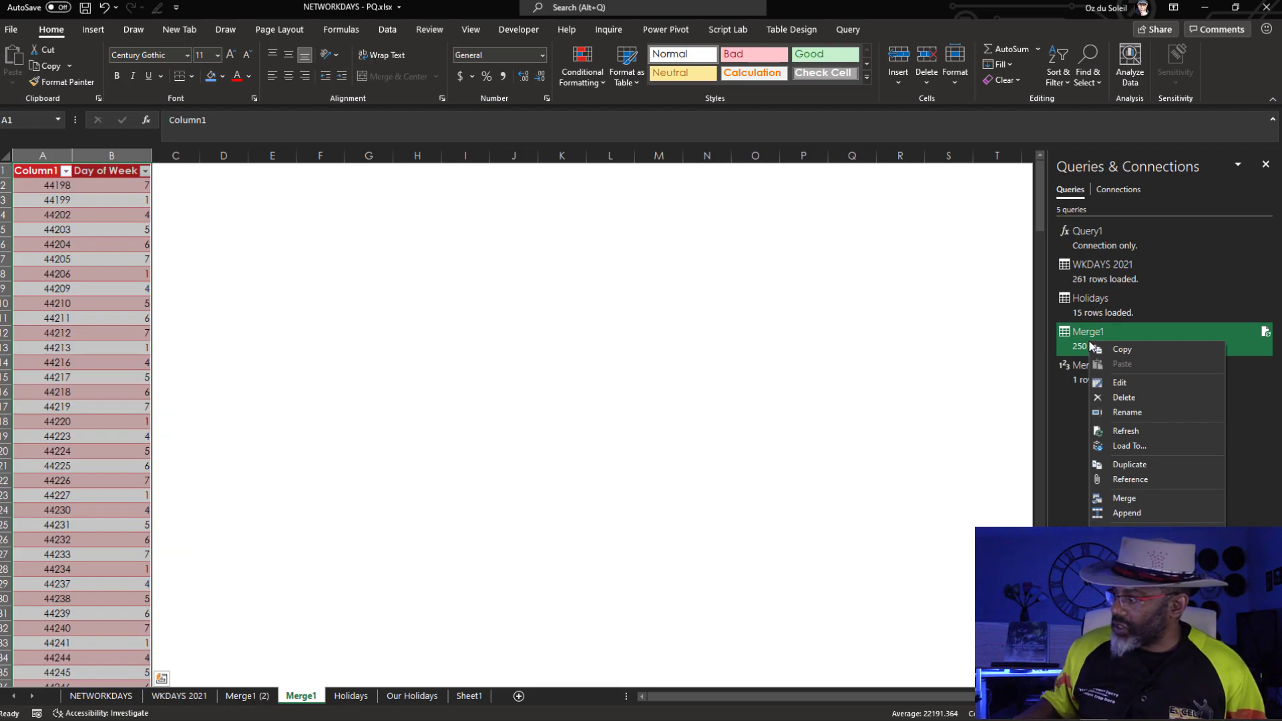
left_click(1115, 411)
type("Actual Wo")
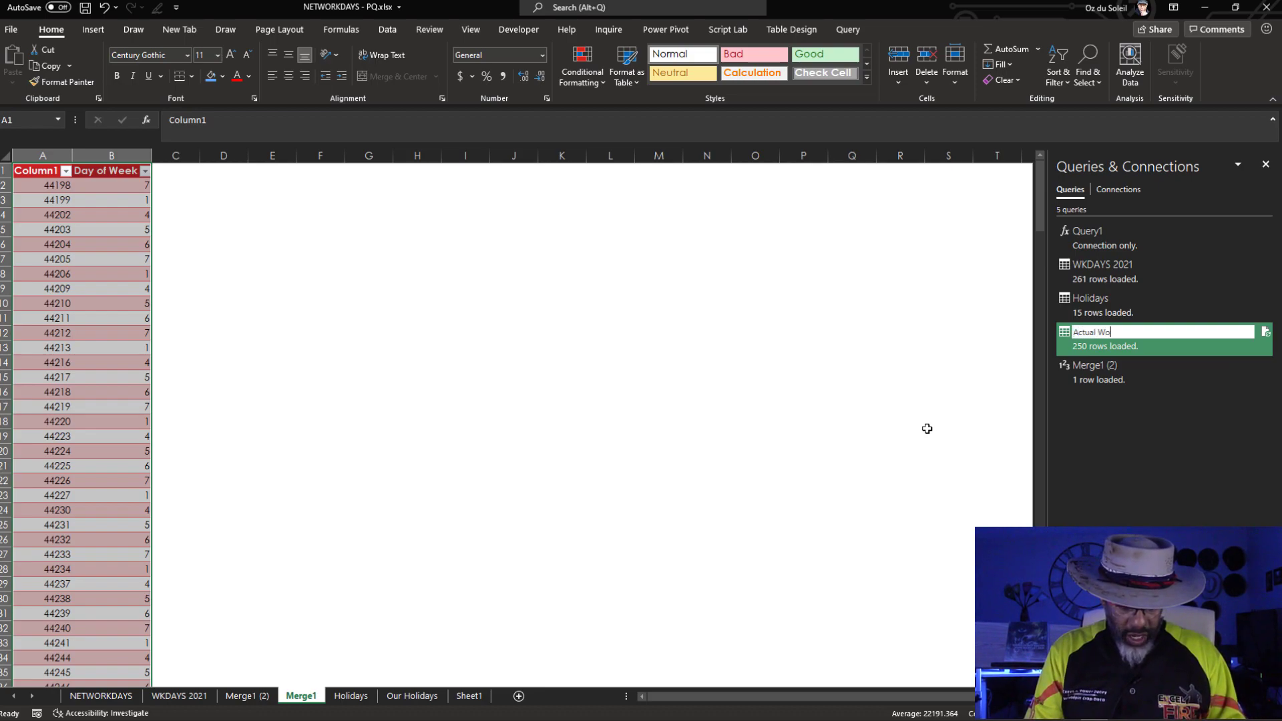
type("rkdays")
key("Return")
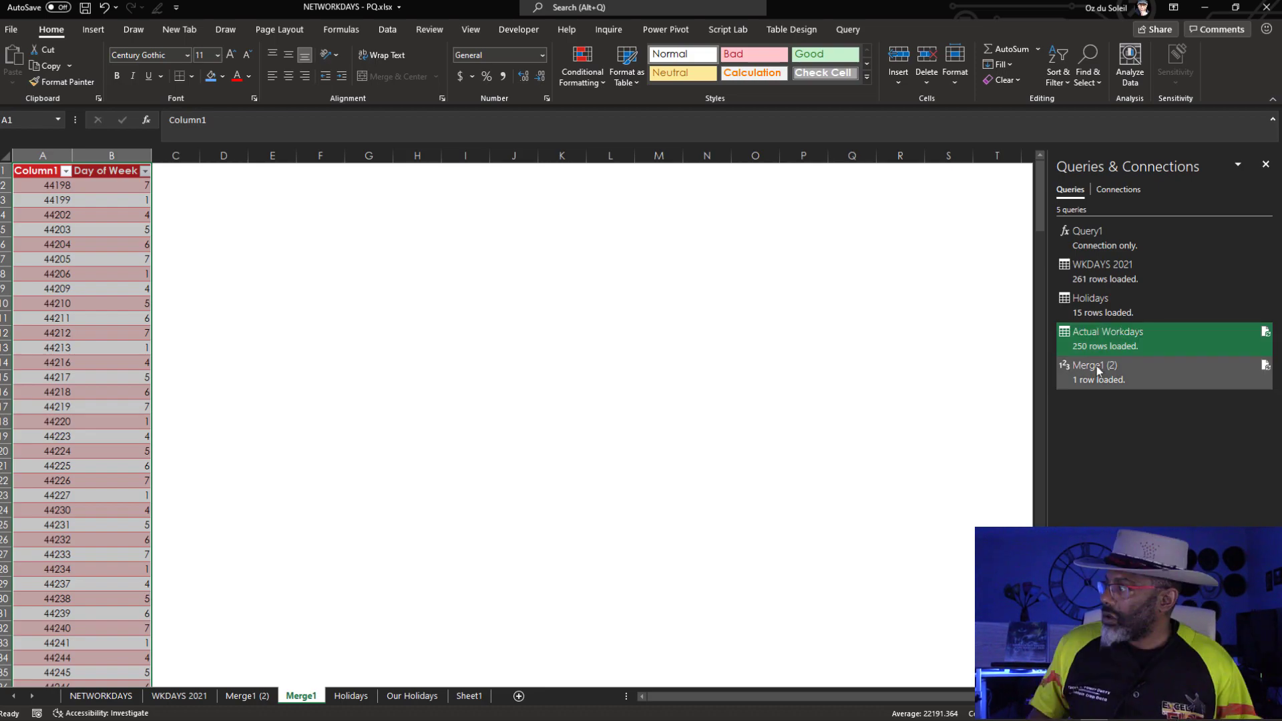
- Rename the Merge1 (2) query as Count of Days
right_click(1096, 366)
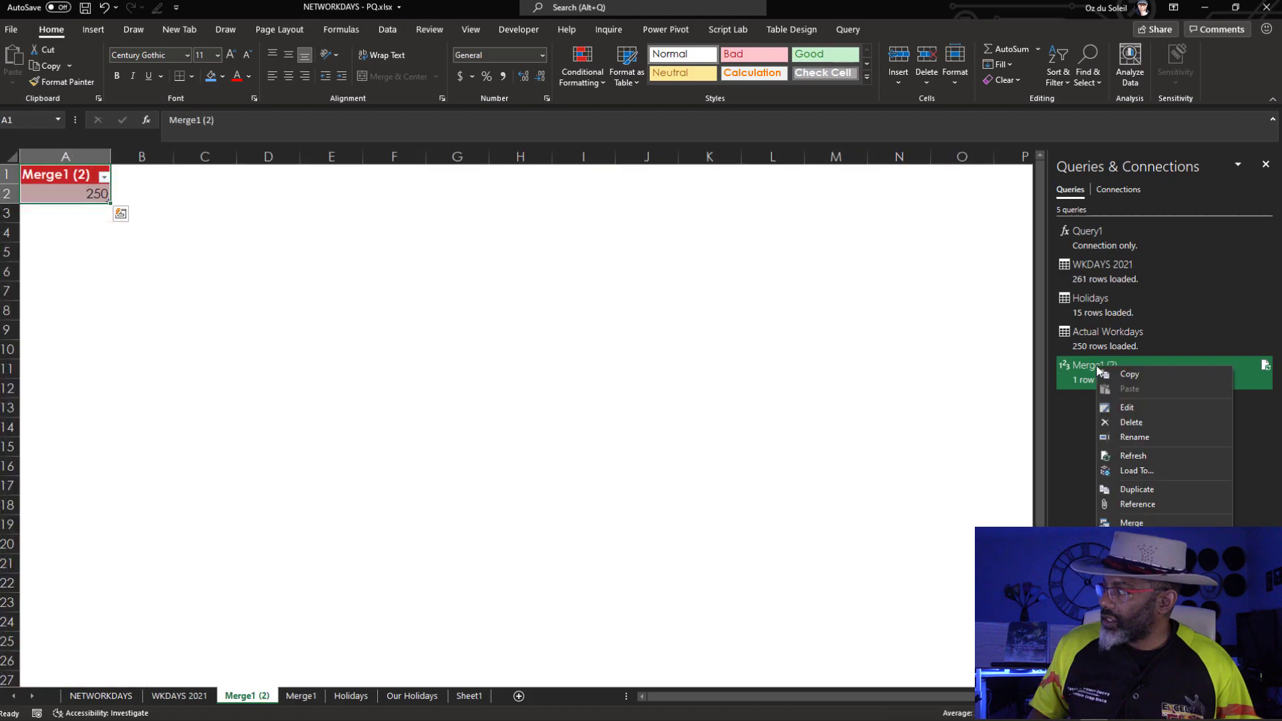
left_click(1120, 441)
type("C")
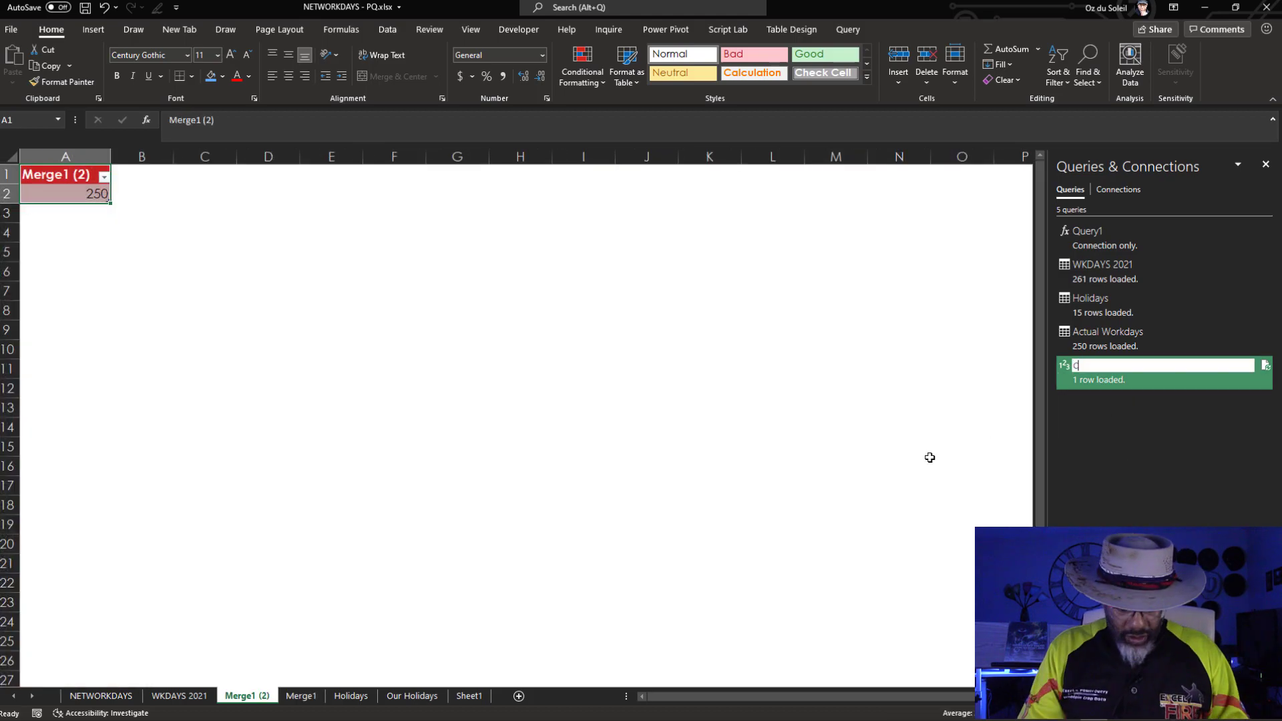
type("ount of Days")
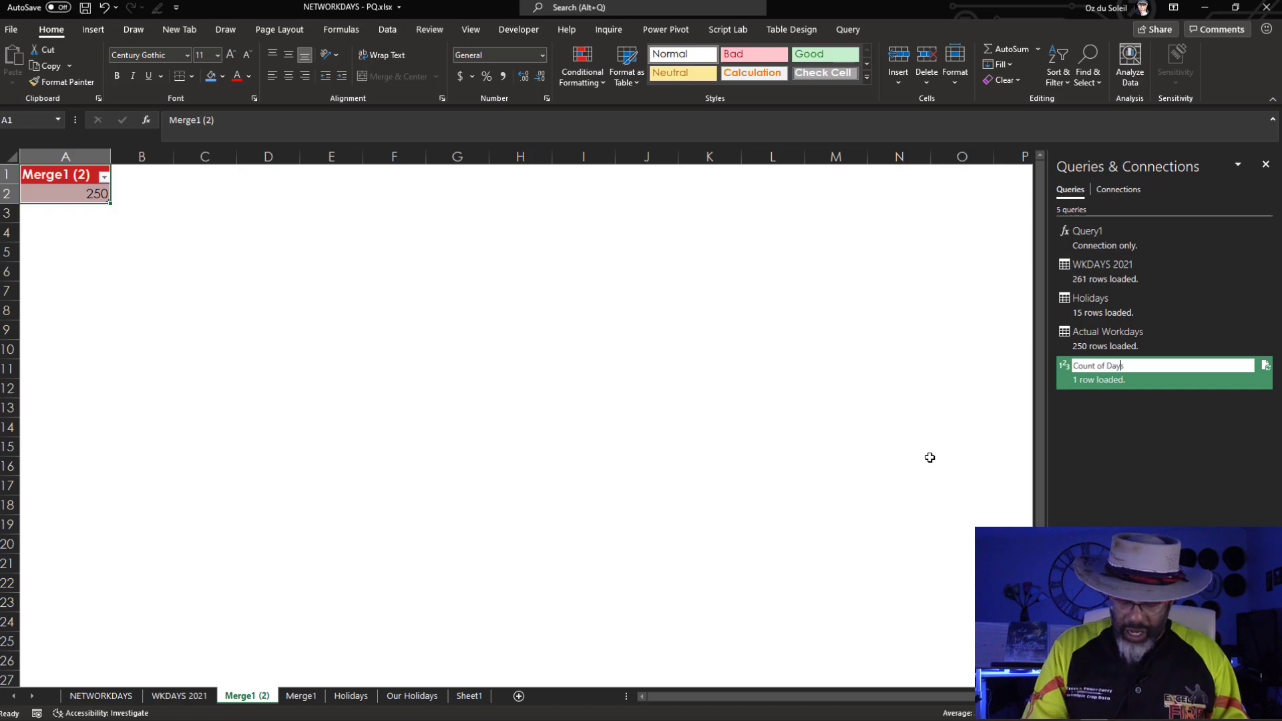
key("Return")
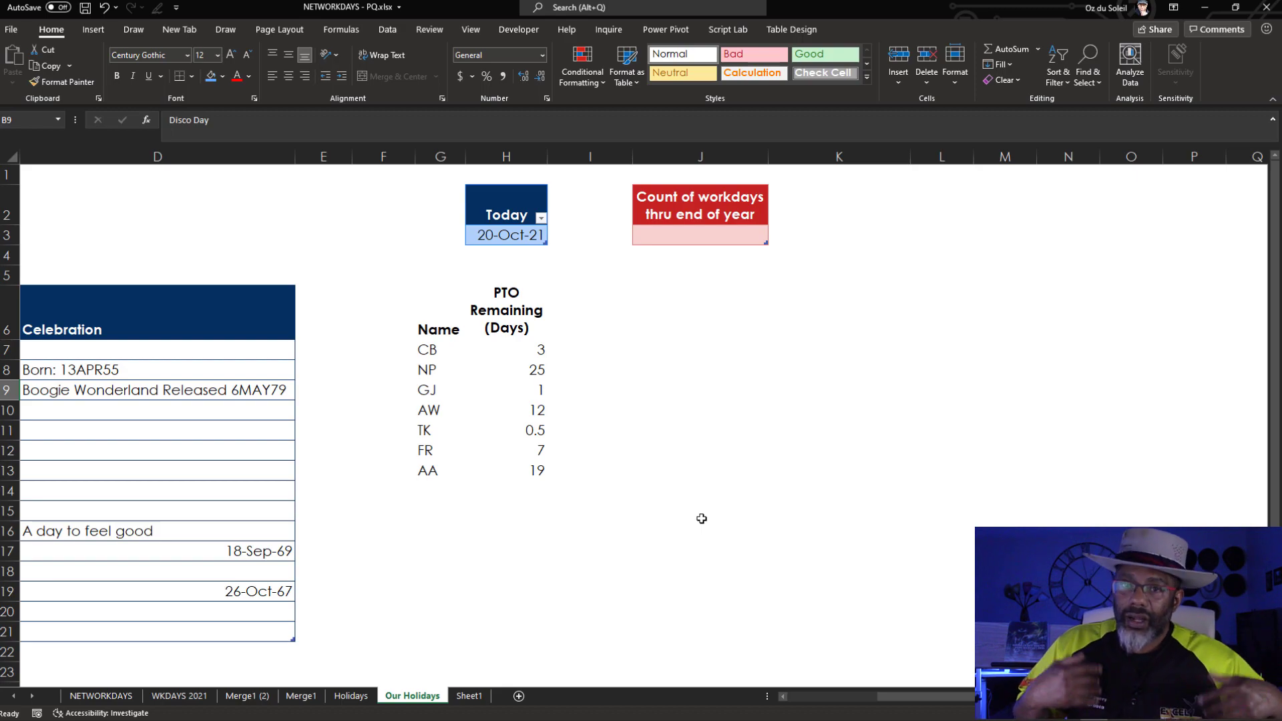
- Load the one-row Today table from the sheet into Power Query as a new query
left_click(504, 233)
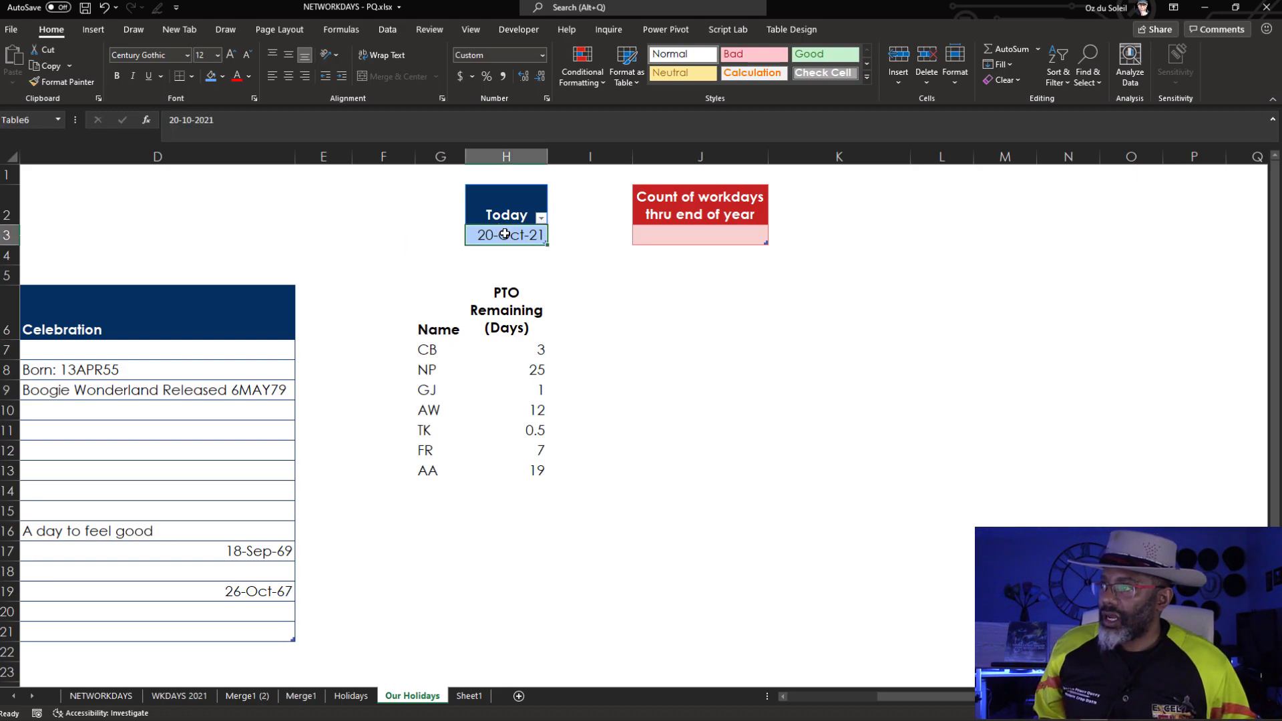
right_click(505, 234)
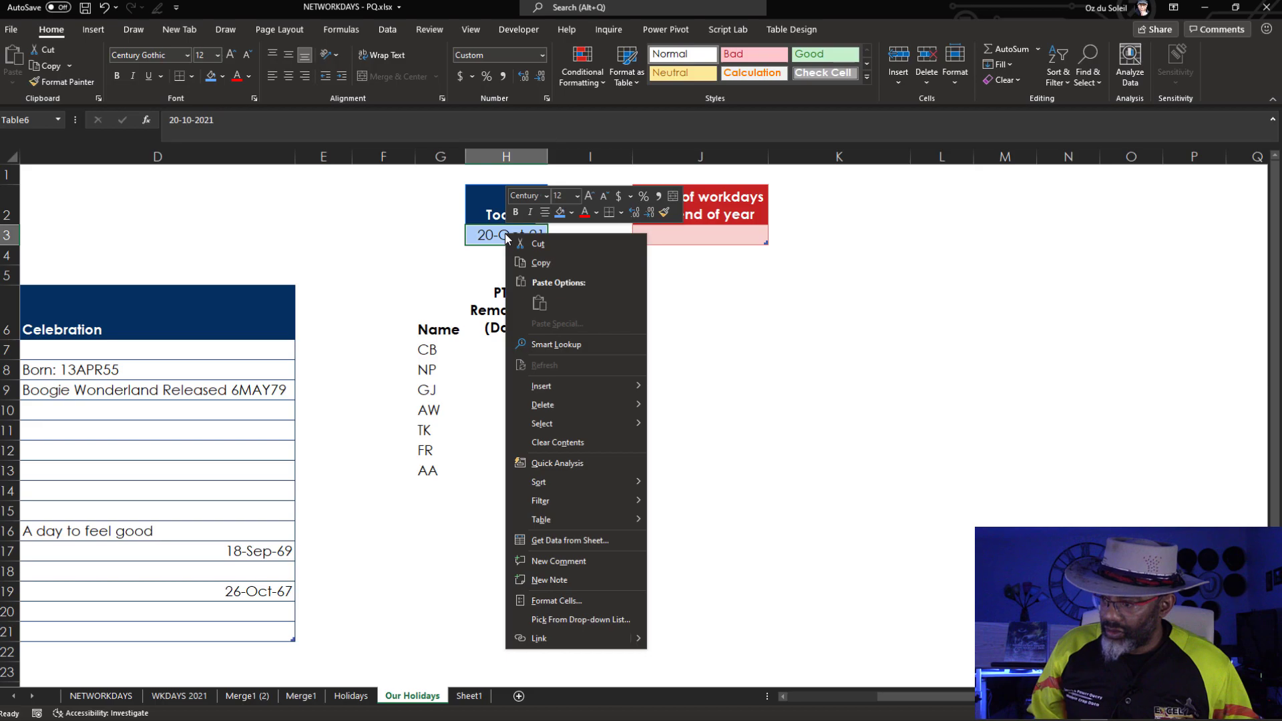
left_click(564, 540)
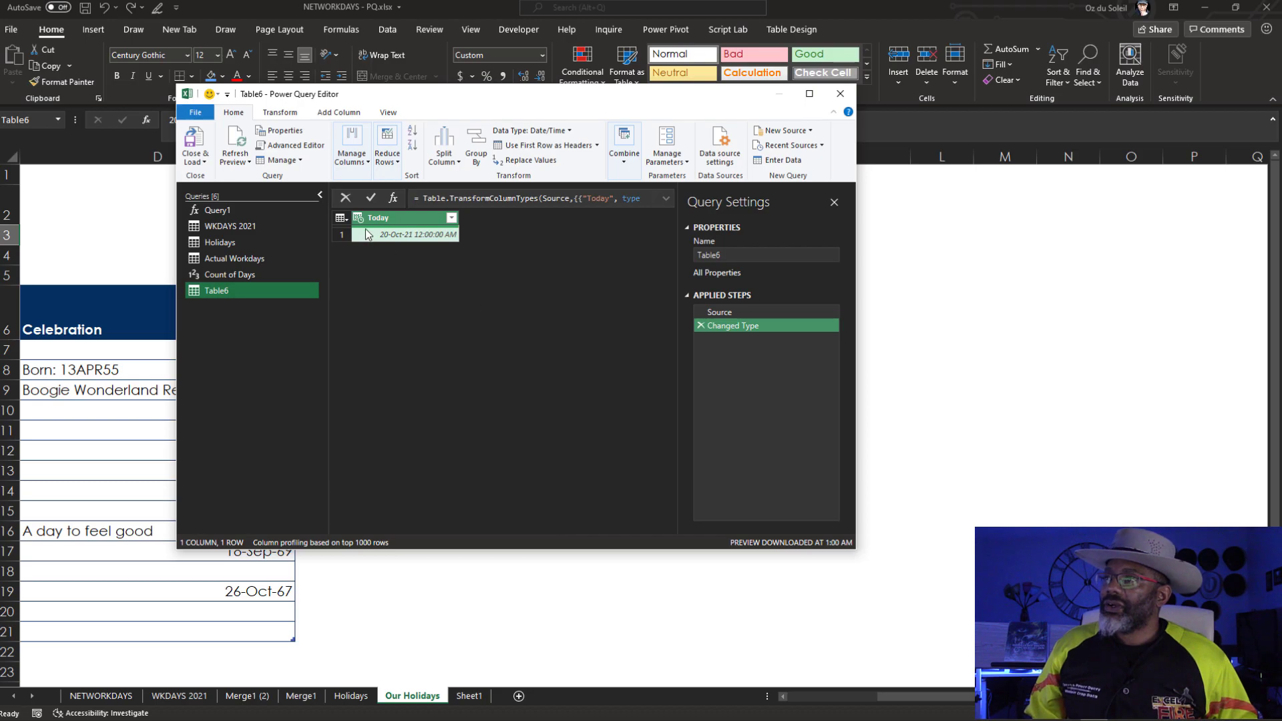
- Change the Today column's type to Date, replacing the current conversion, and drill down to its date value in the TODAY query
left_click(360, 220)
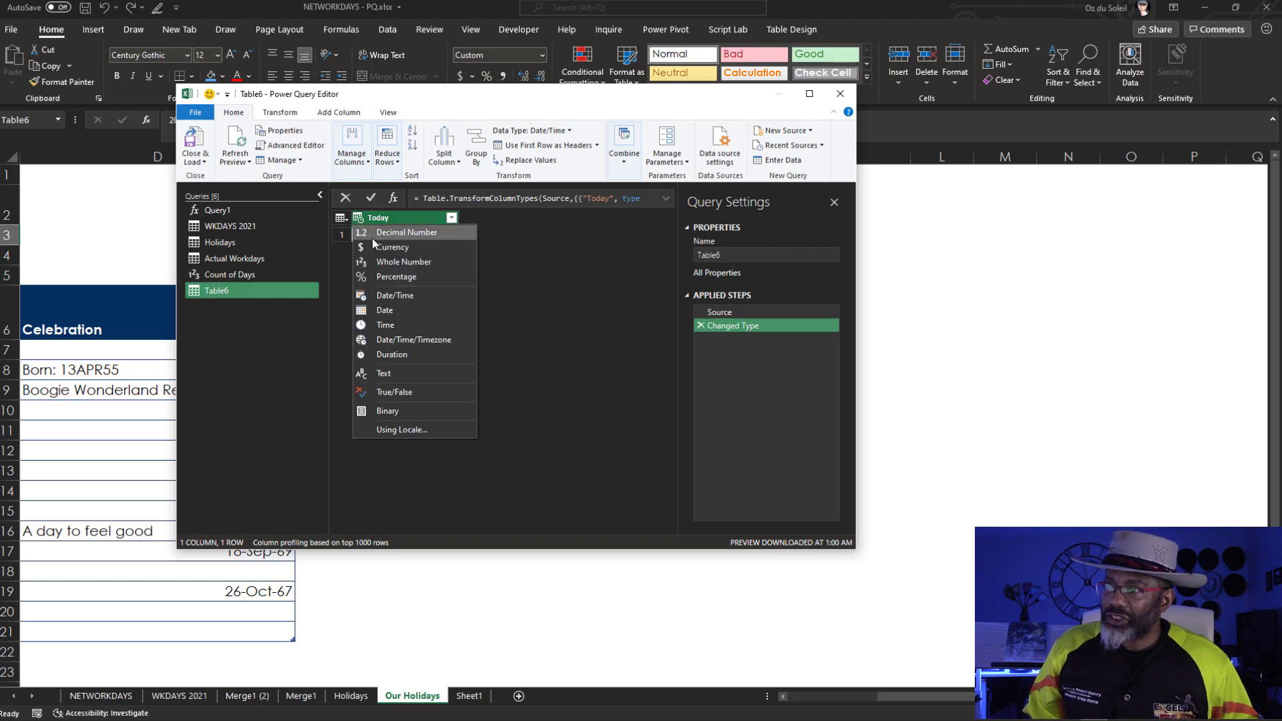
left_click(384, 310)
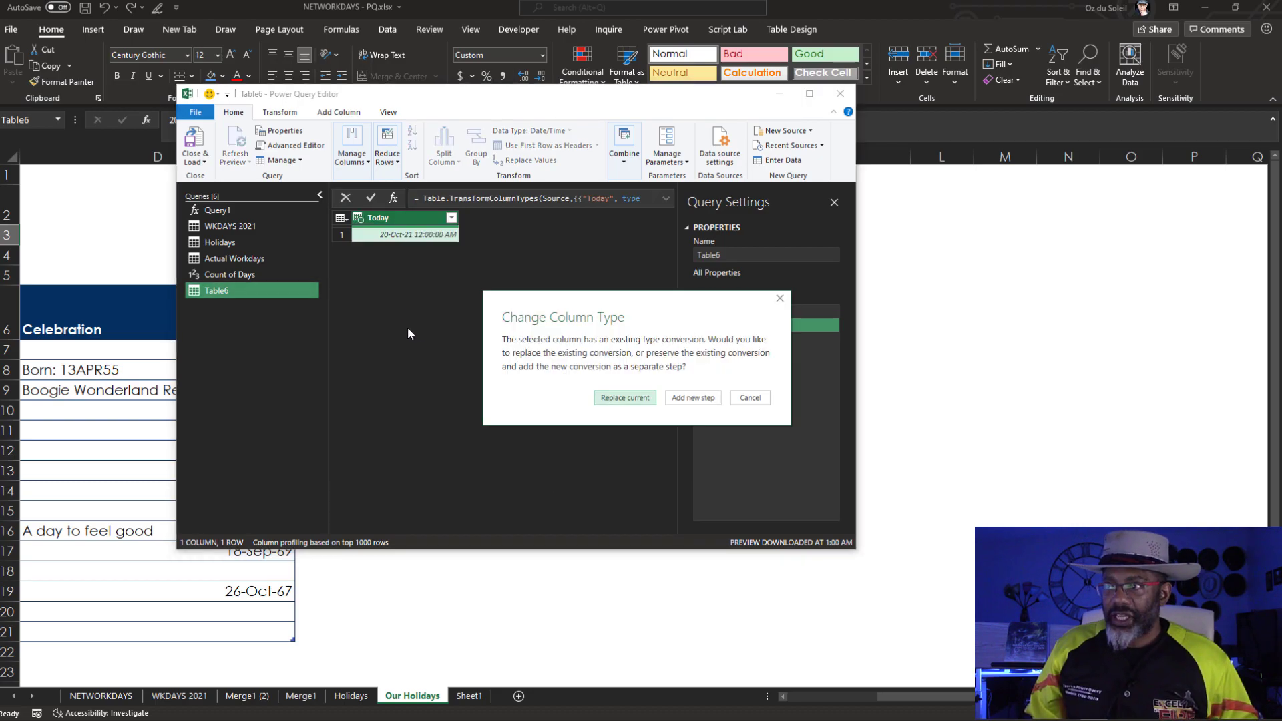
left_click(626, 399)
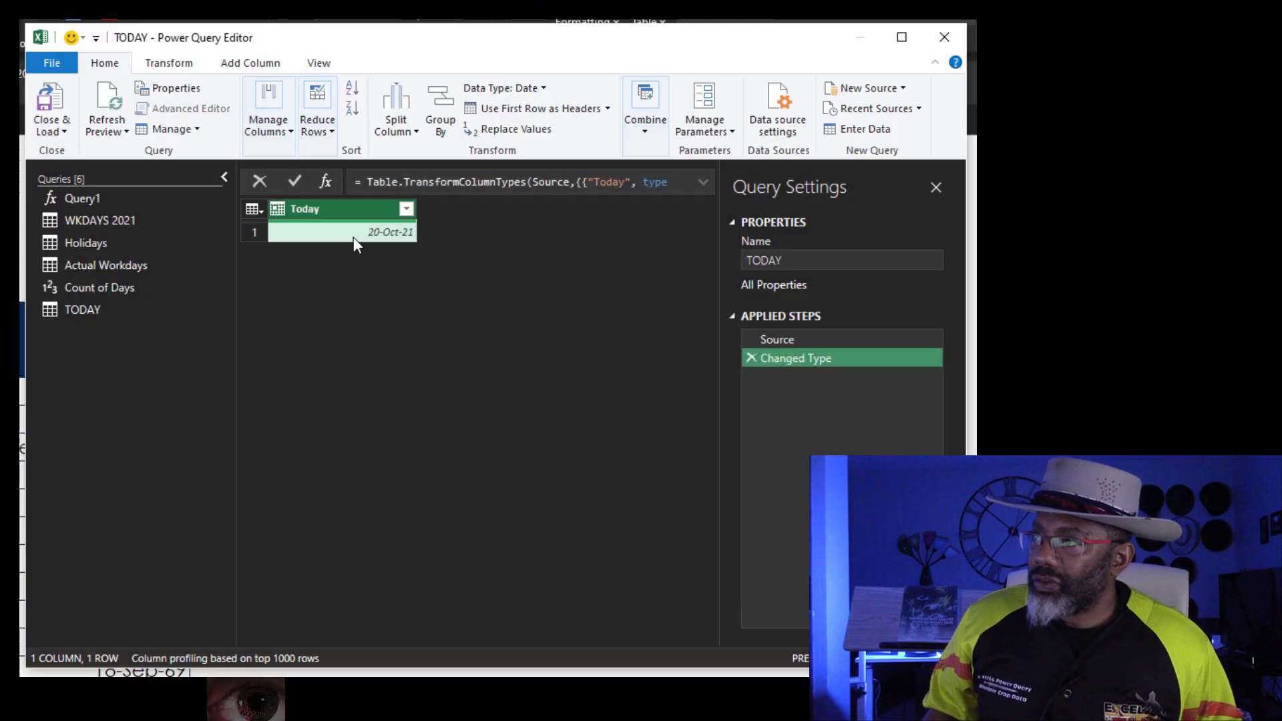
right_click(353, 237)
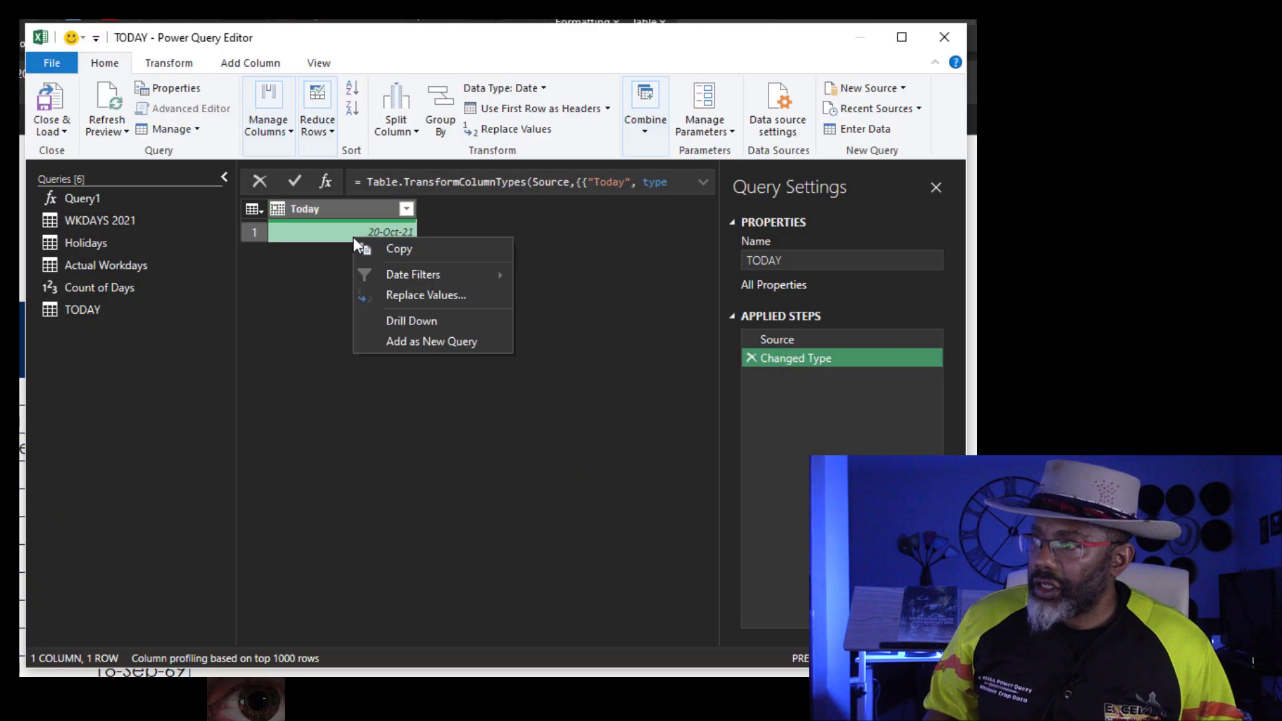
left_click(399, 321)
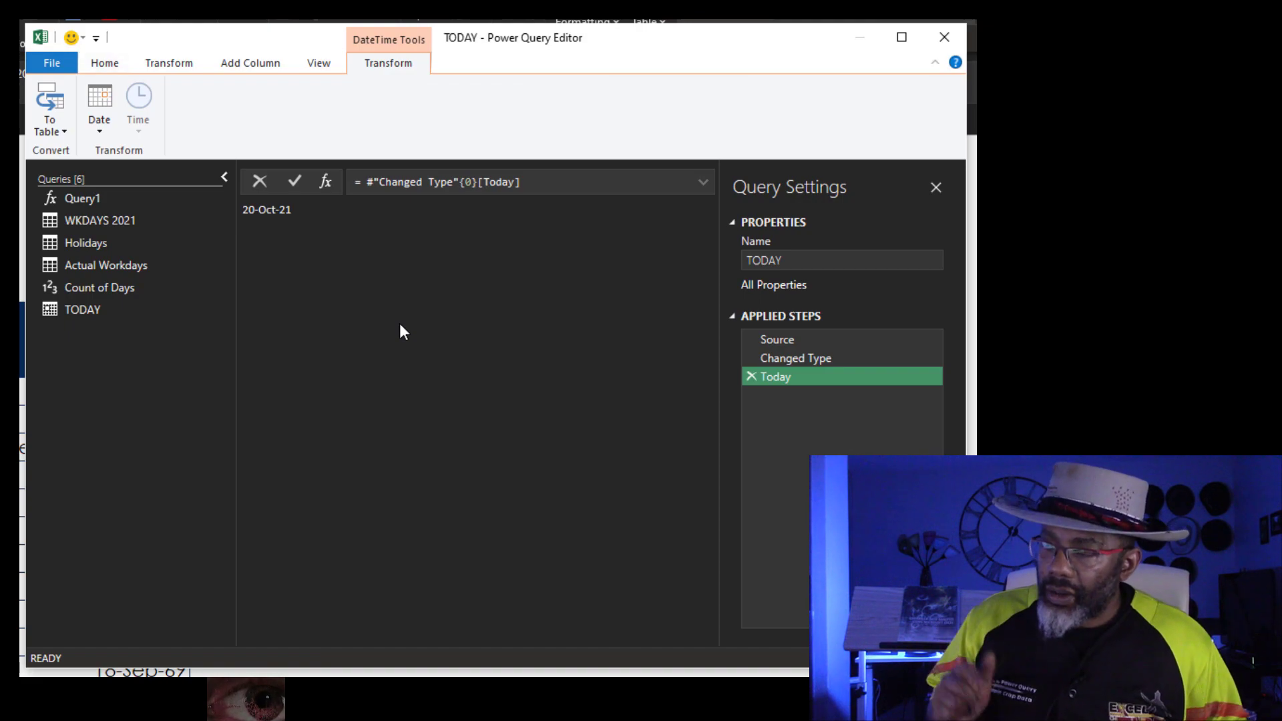
- Duplicate the Actual Workdays query and remove the Day of Week column from the copy
right_click(104, 267)
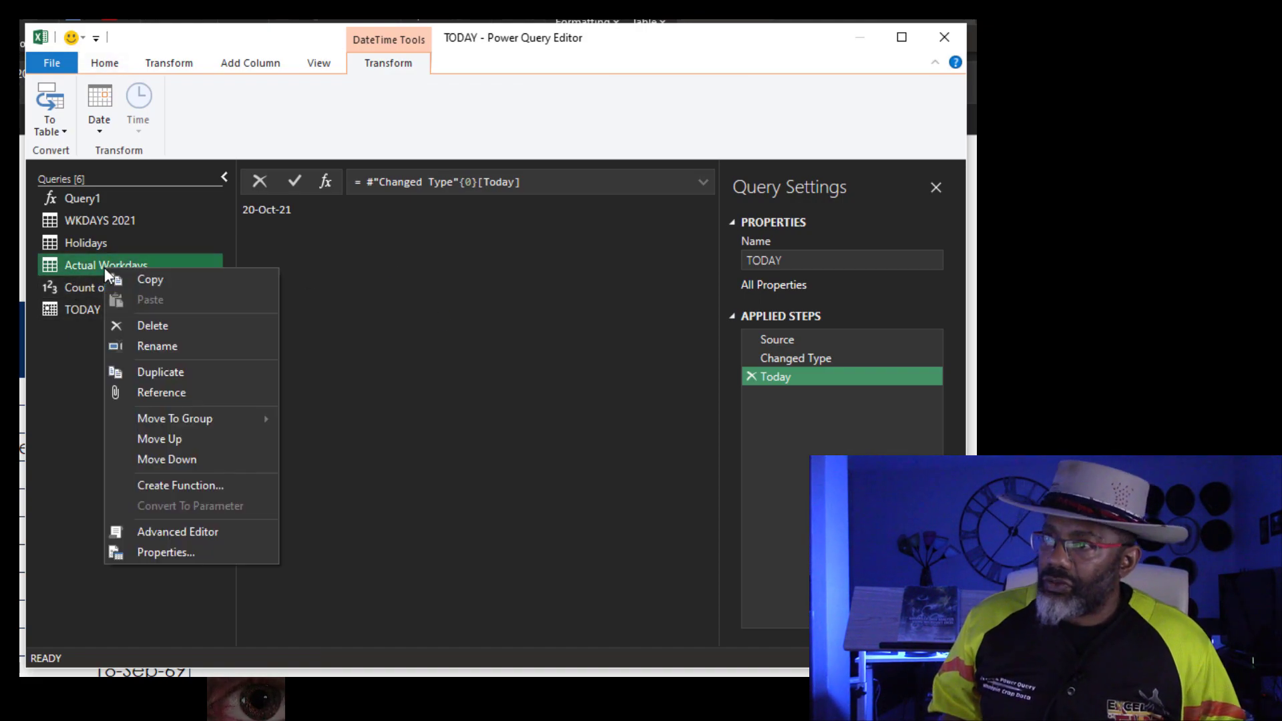
left_click(150, 371)
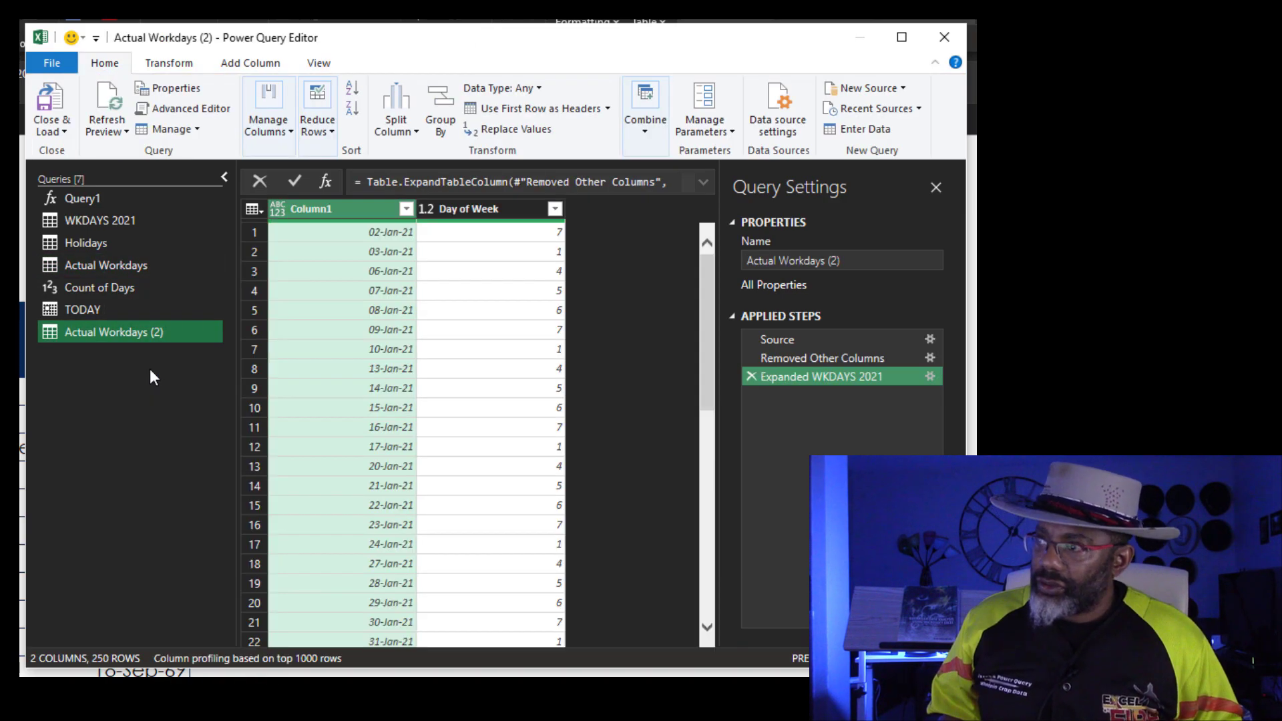
right_click(486, 207)
key("Escape")
key("Delete")
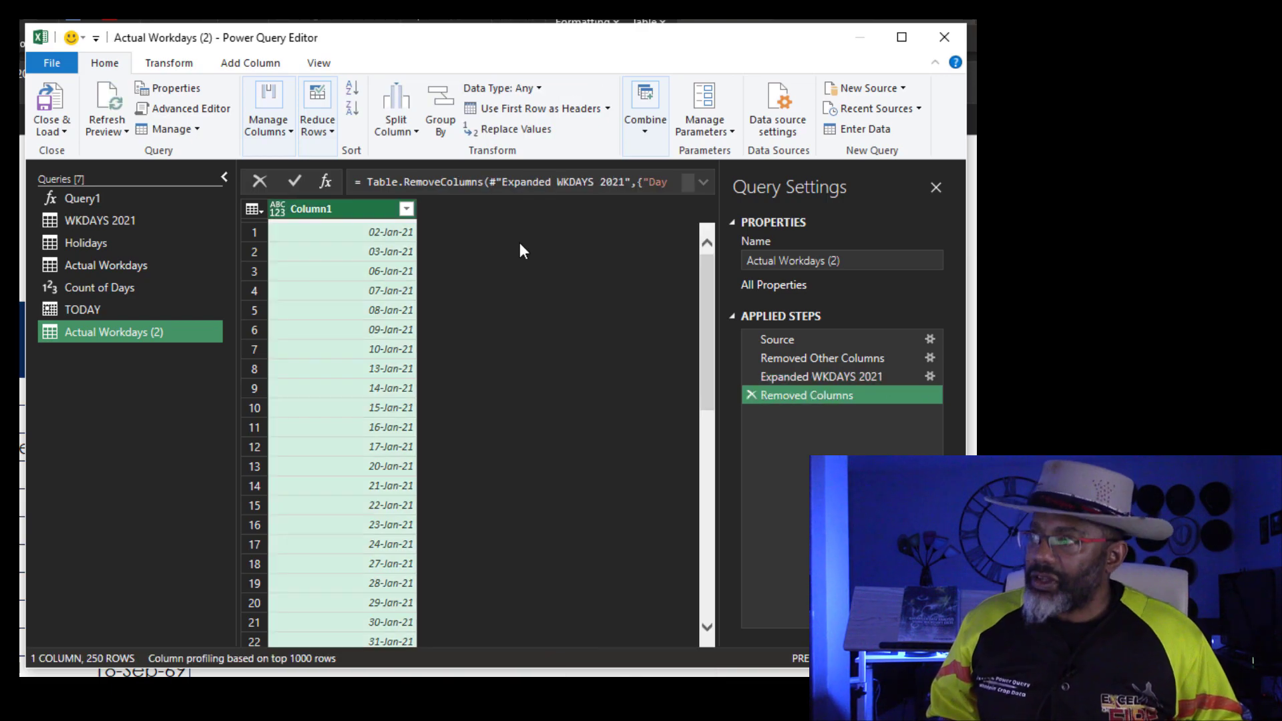
- Filter Column1 of the duplicated query to keep only dates after 14-May-21
left_click(405, 209)
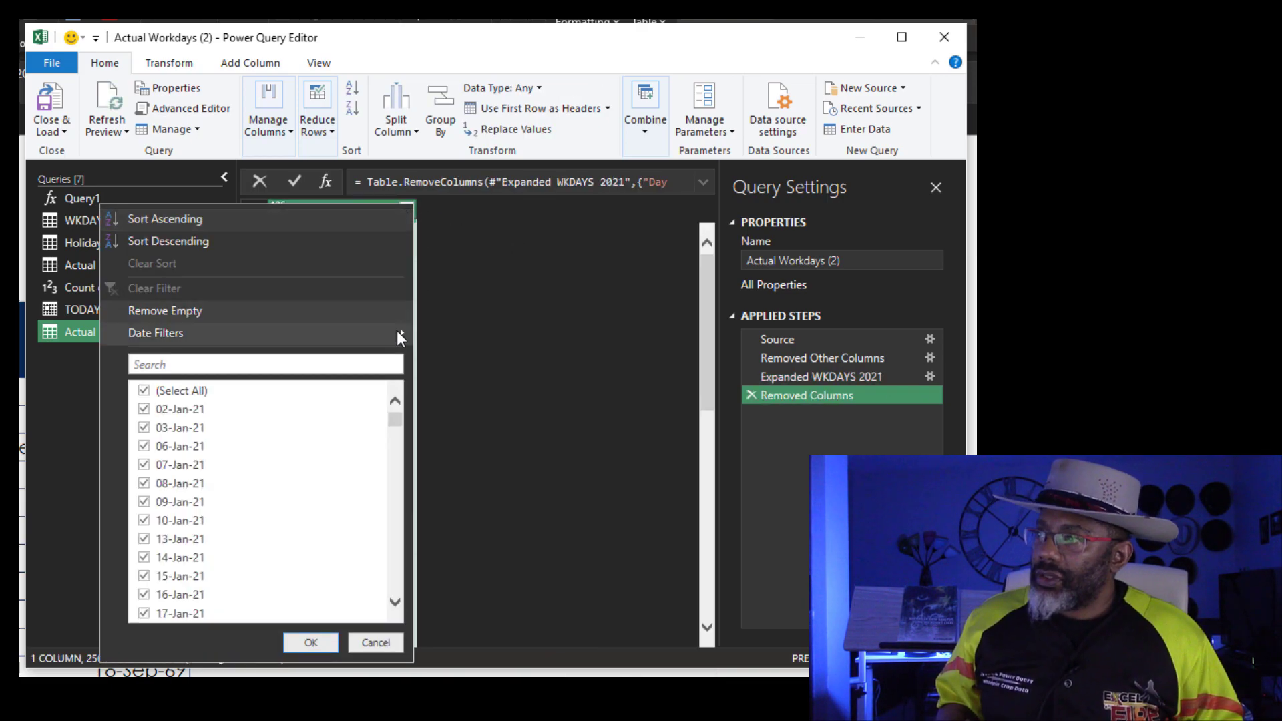
mouse_move(397, 331)
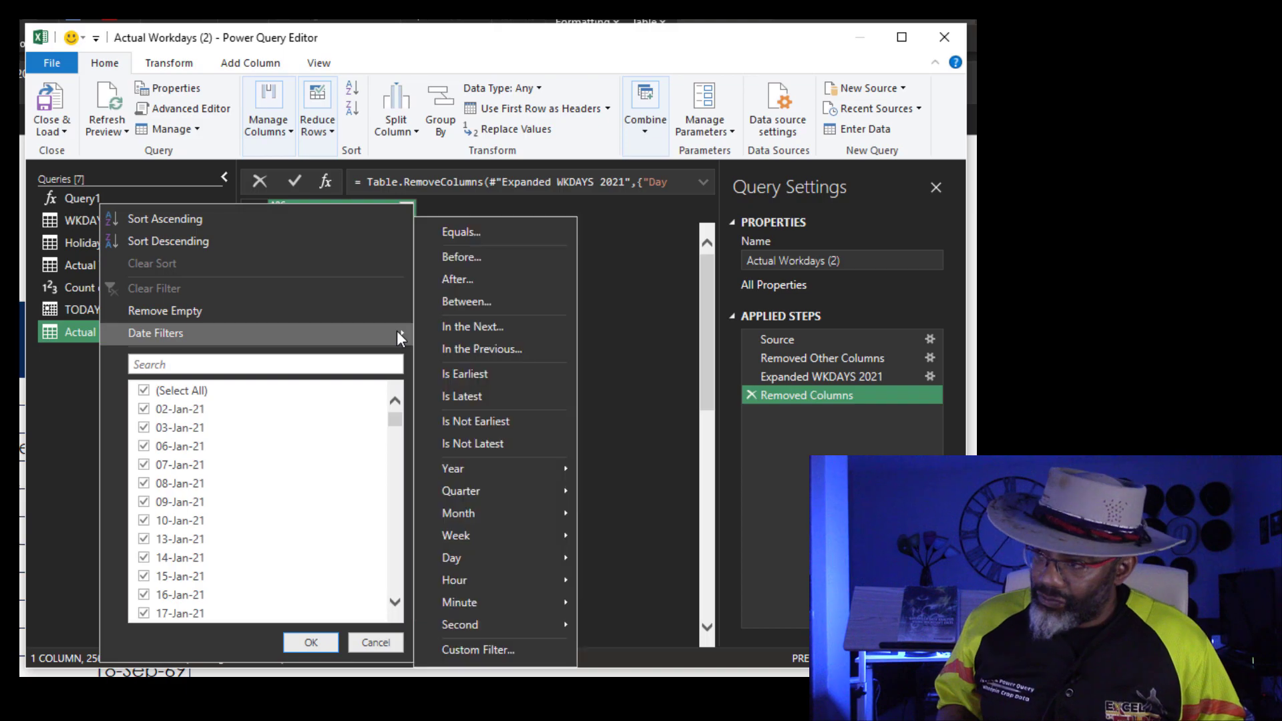
left_click(458, 283)
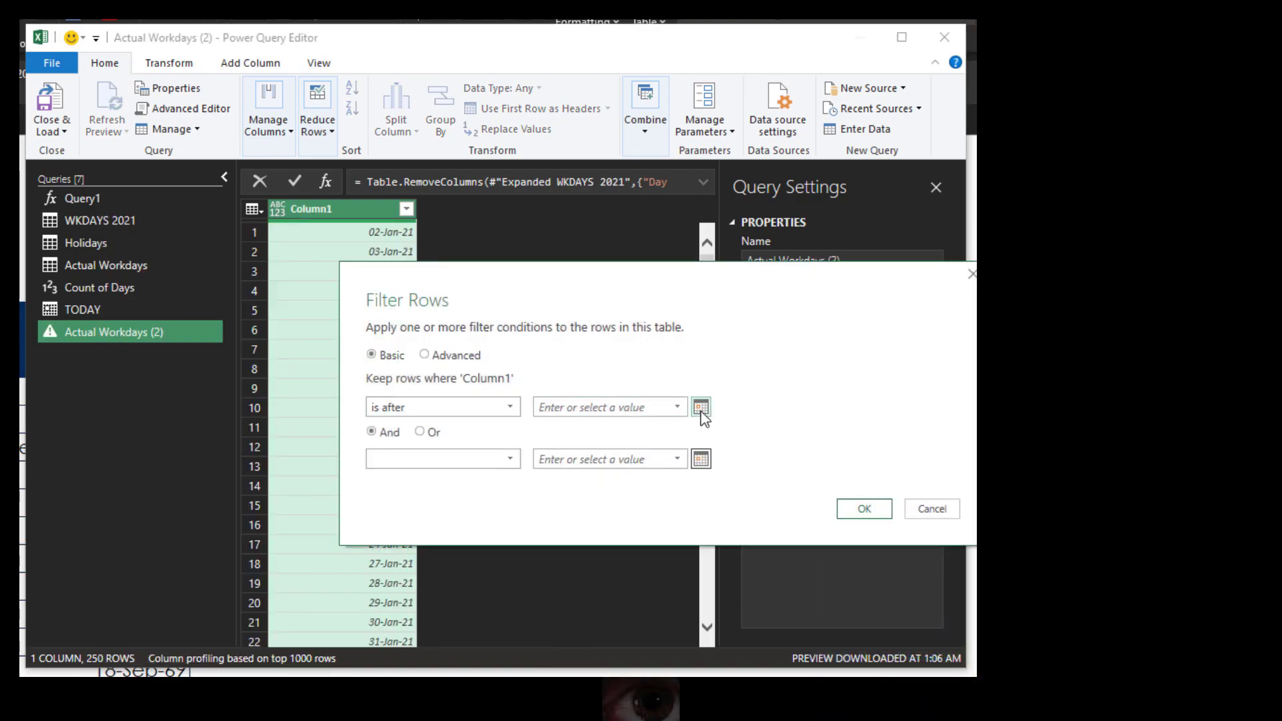
left_click(701, 409)
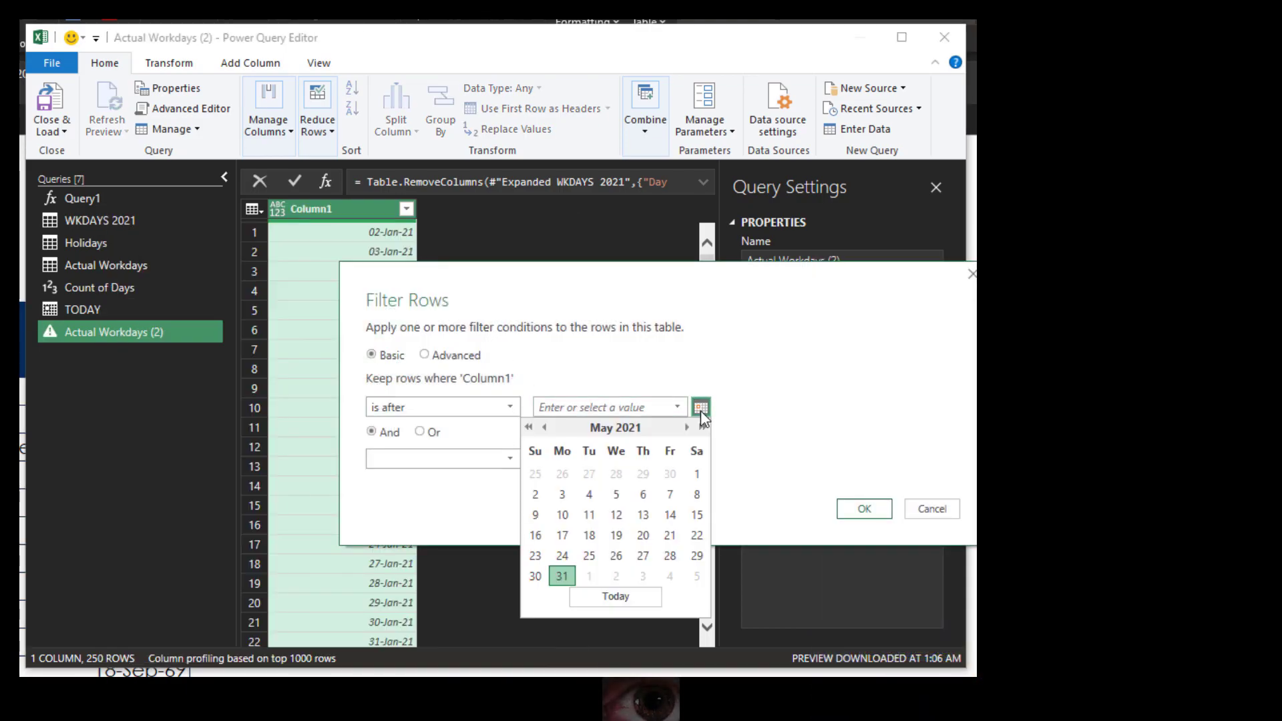
left_click(670, 515)
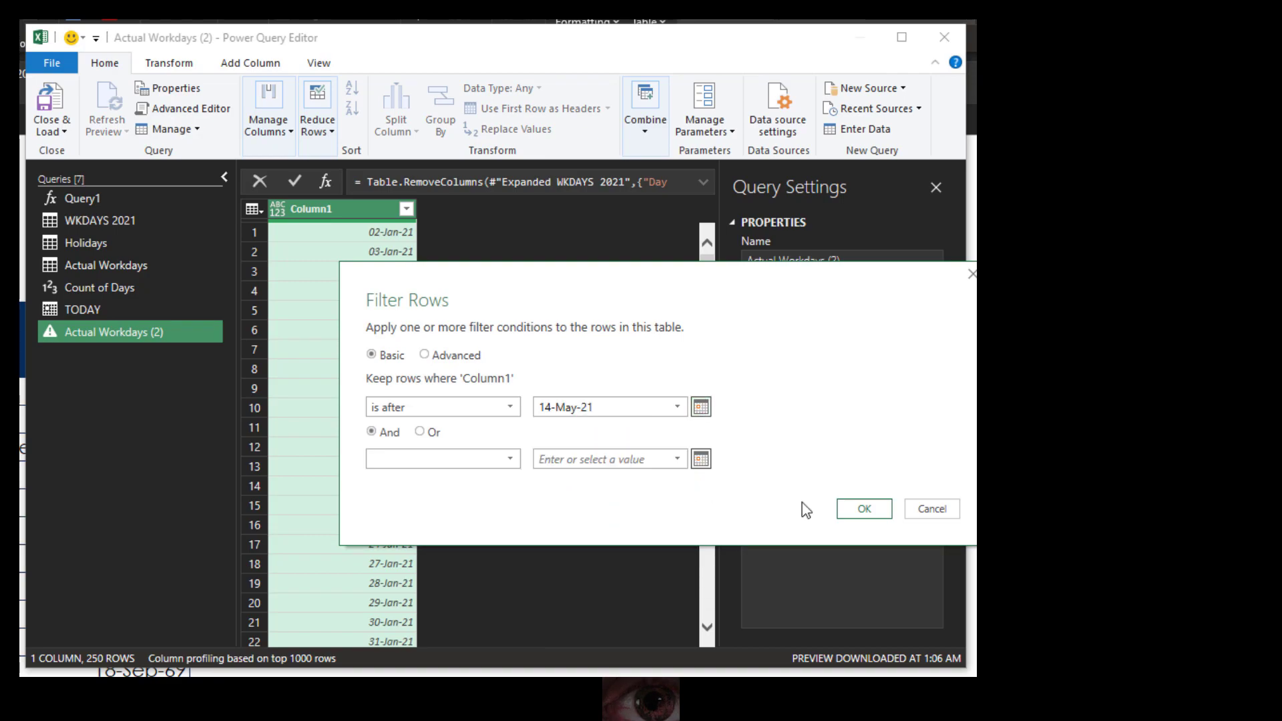
left_click(864, 509)
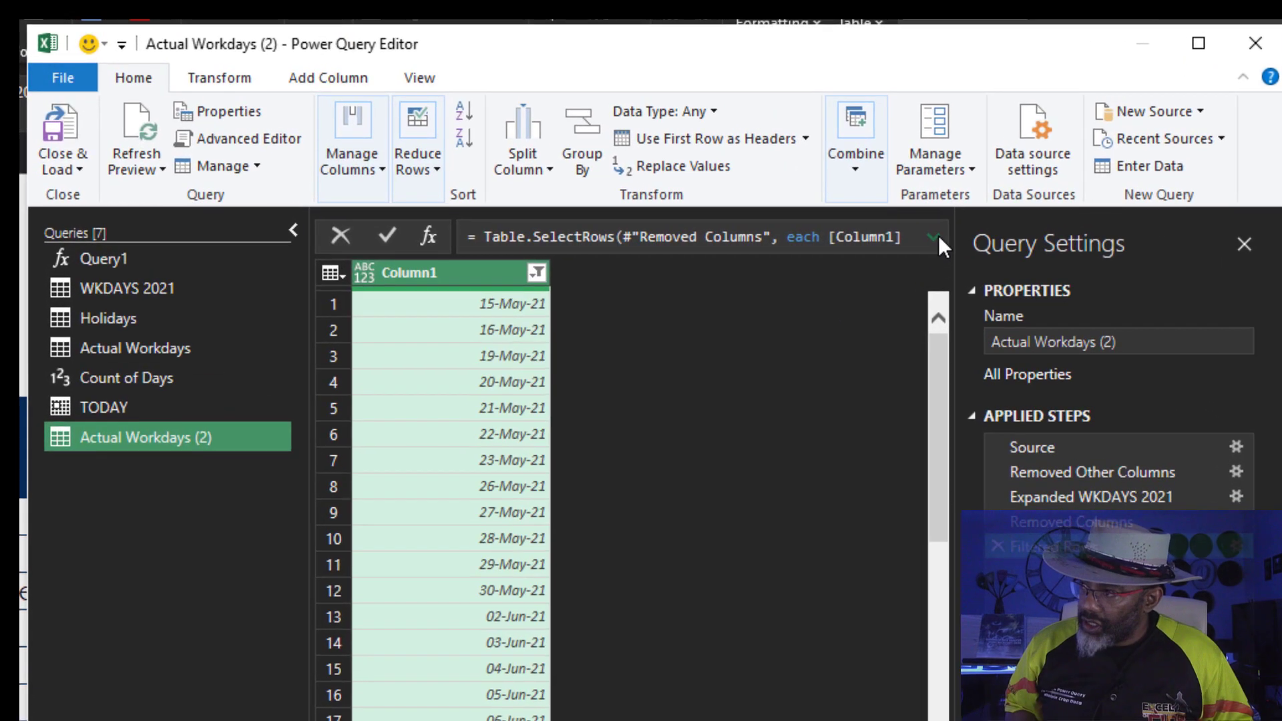
- Replace the fixed date #date(2021, 5, 14) in the filter formula with a reference to the TODAY query
left_click(705, 185)
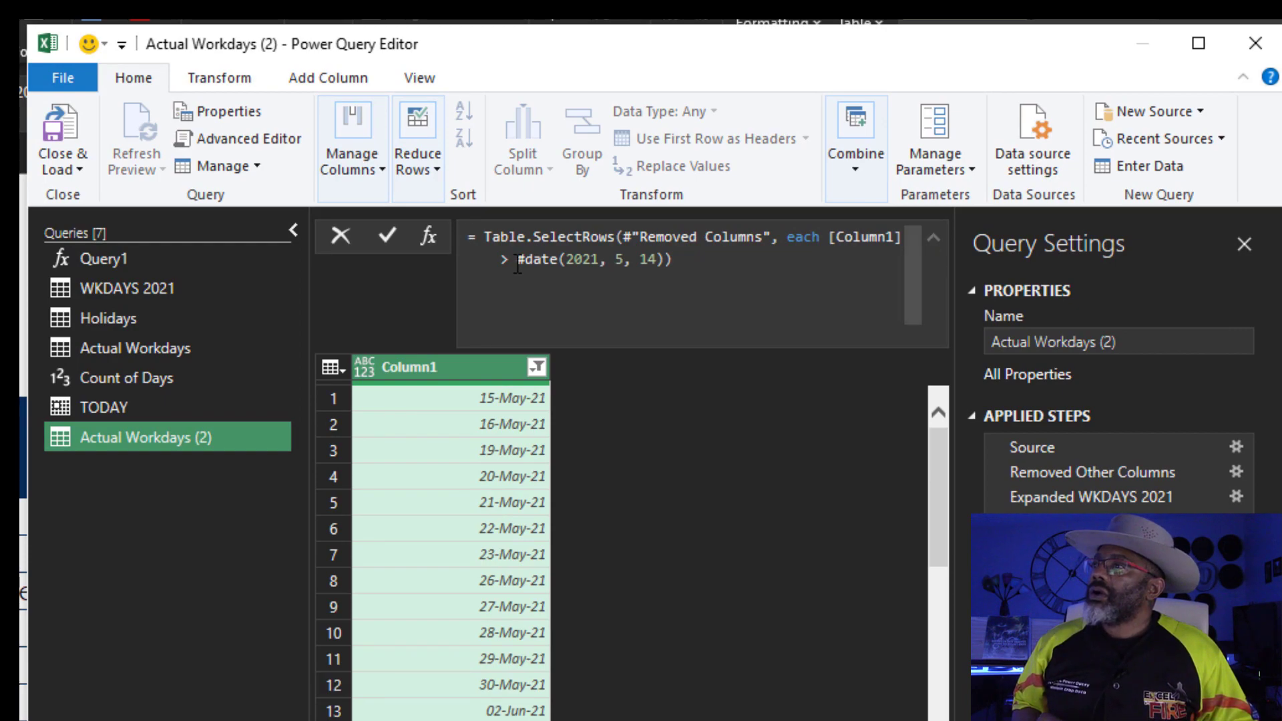
left_click_drag(518, 264, 675, 272)
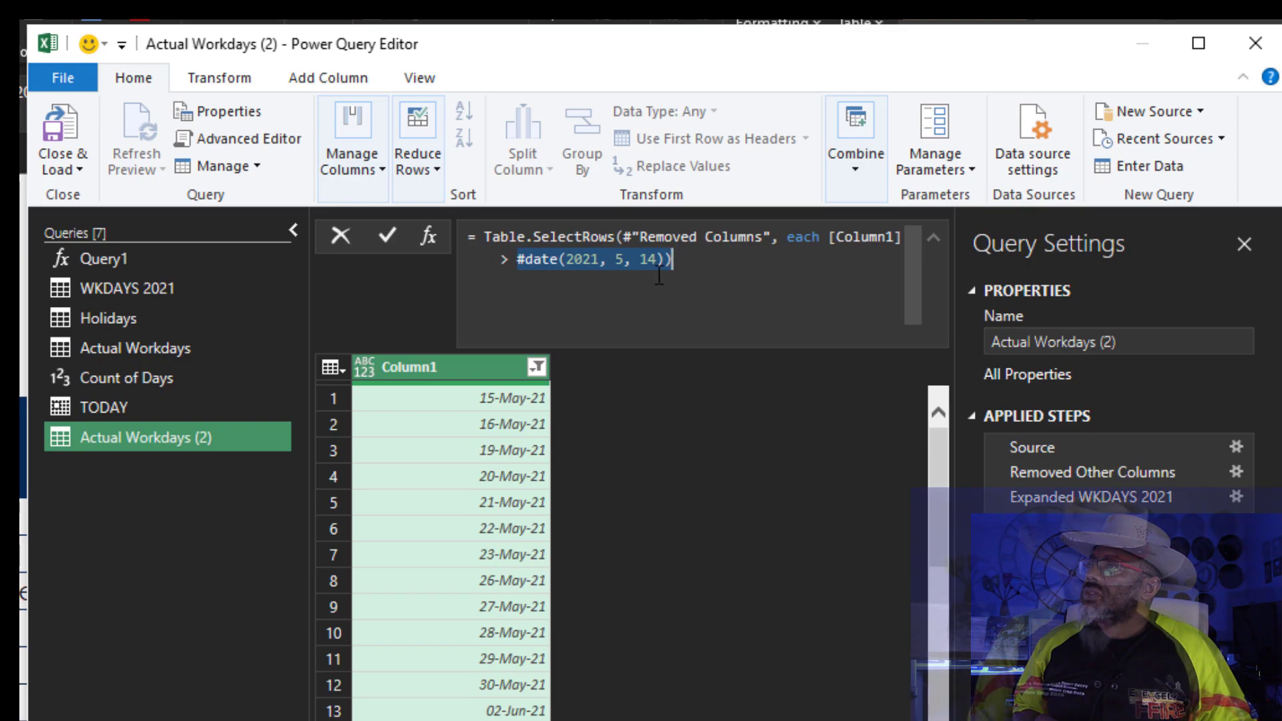
type("TODAY")
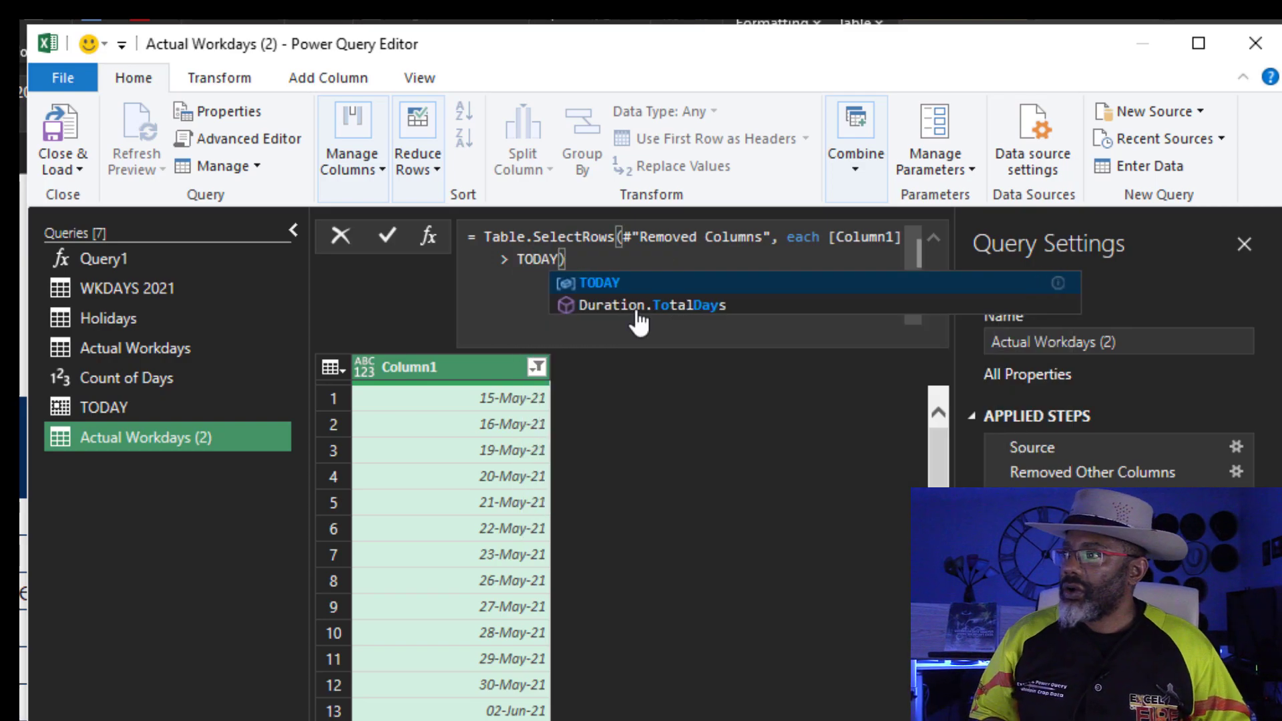
left_click(604, 283)
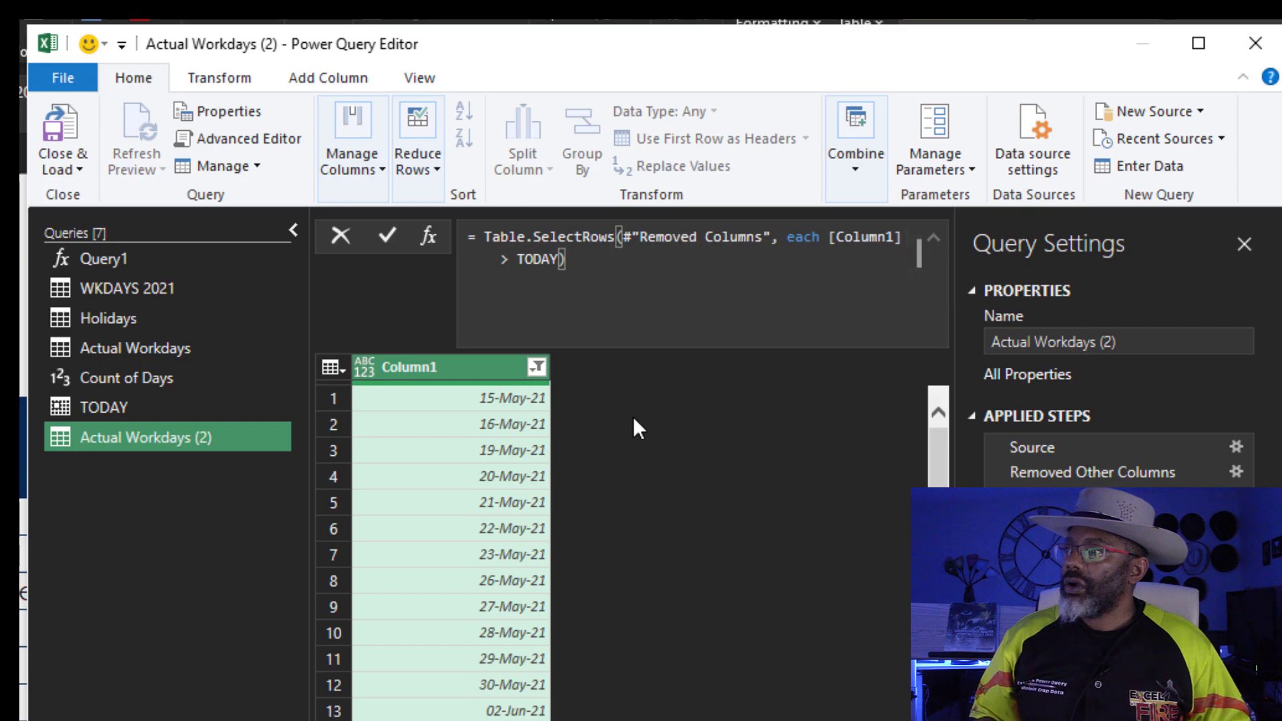
key("Return")
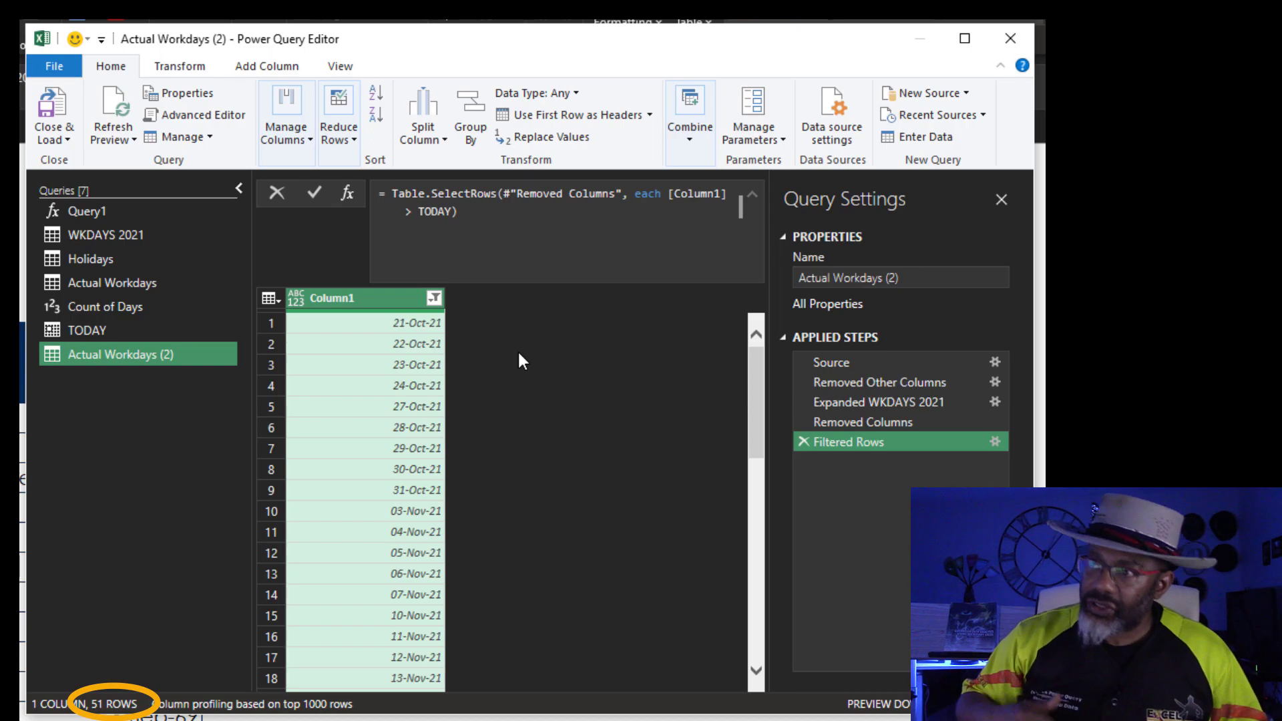
left_click(751, 194)
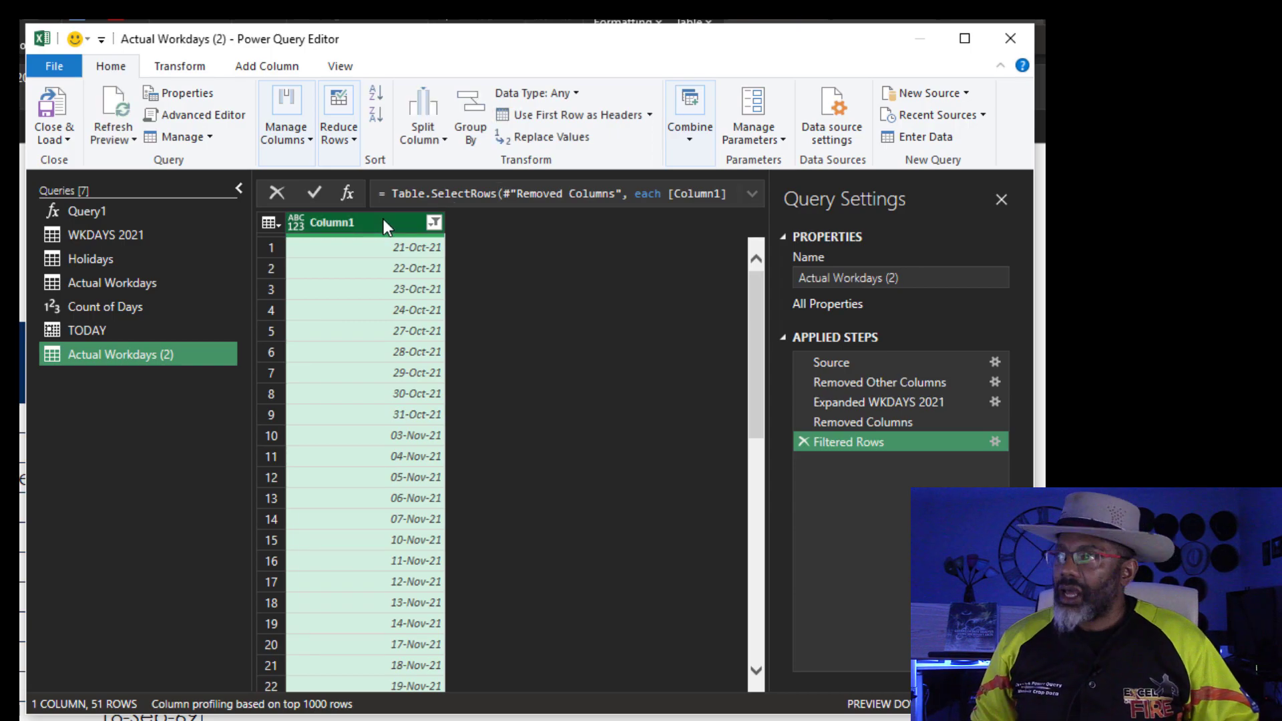
- Reduce the Actual Workdays (2) query to a count of its rows and load the new queries into the workbook
left_click(177, 67)
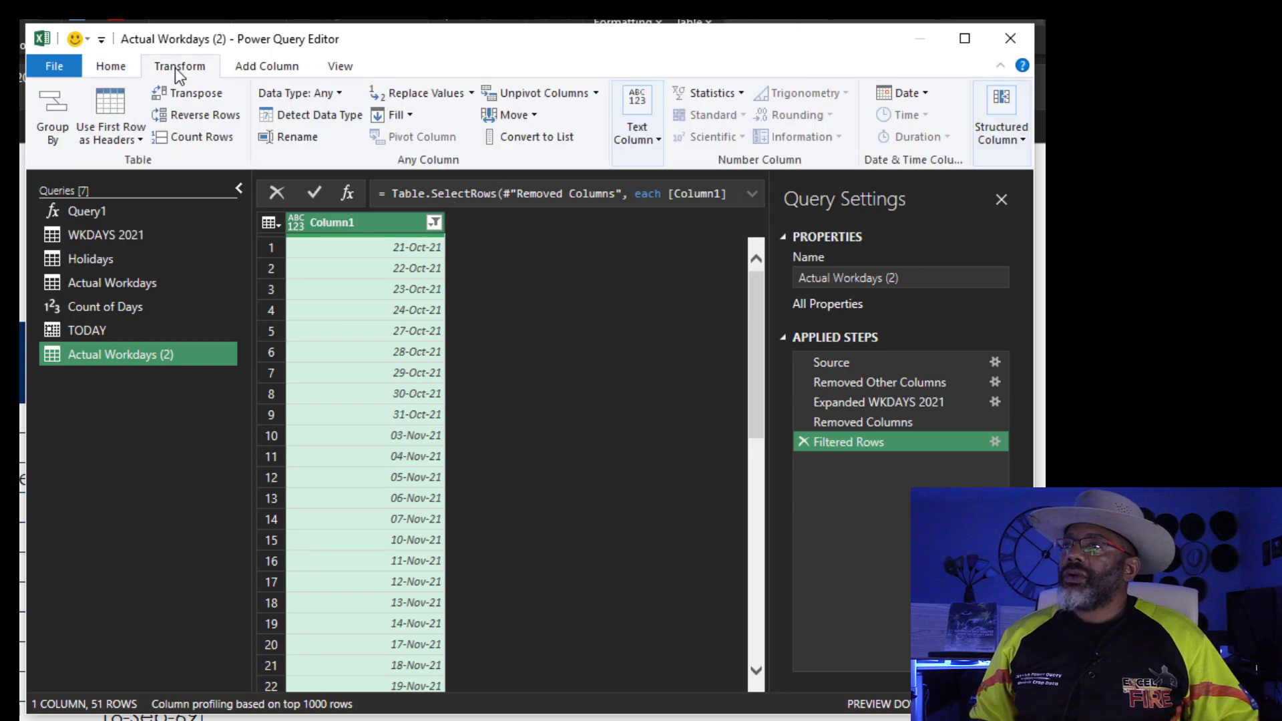
left_click(203, 136)
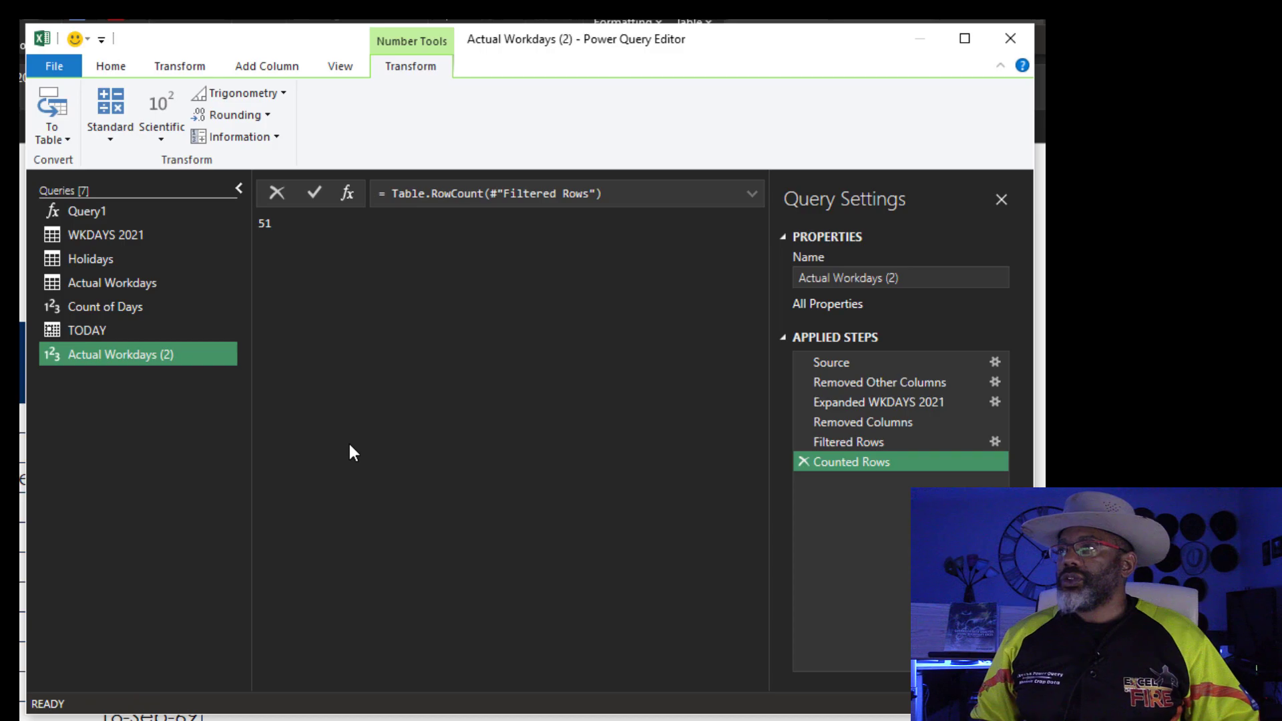
left_click(56, 68)
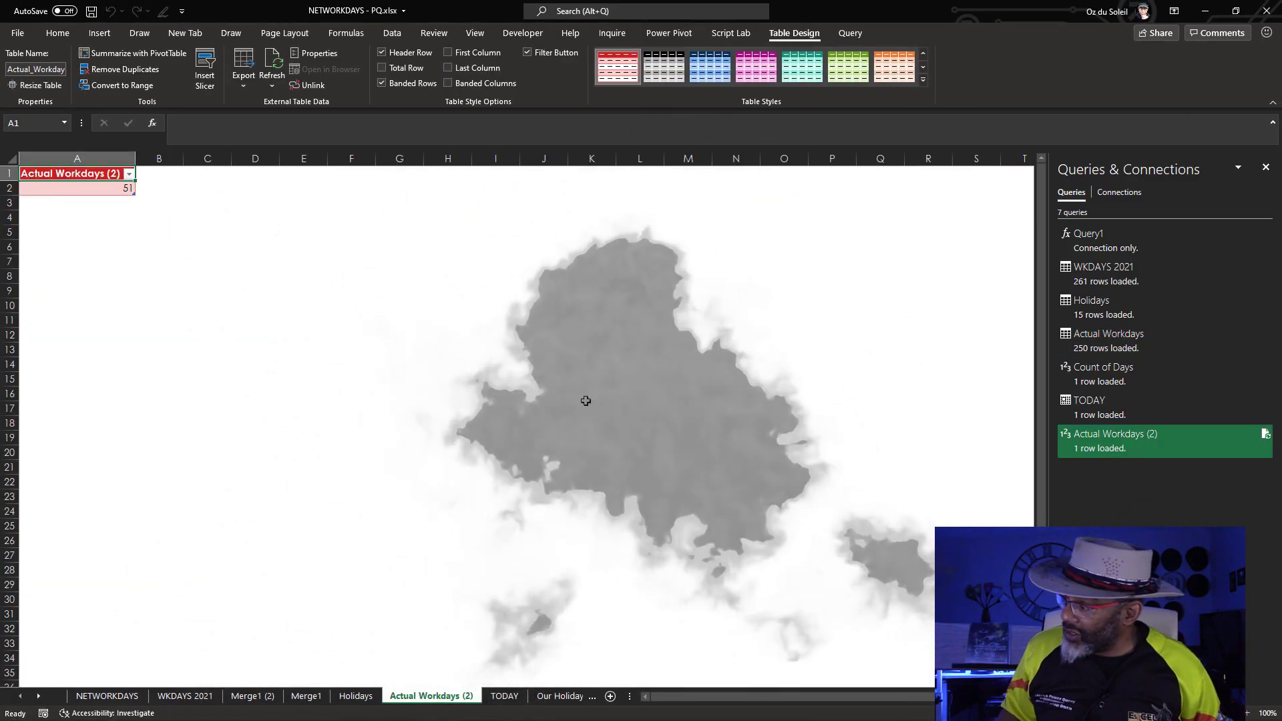
- Cut the loaded Actual Workdays (2) result table from its sheet
scroll(180, 238, "up", 2)
left_click(181, 238)
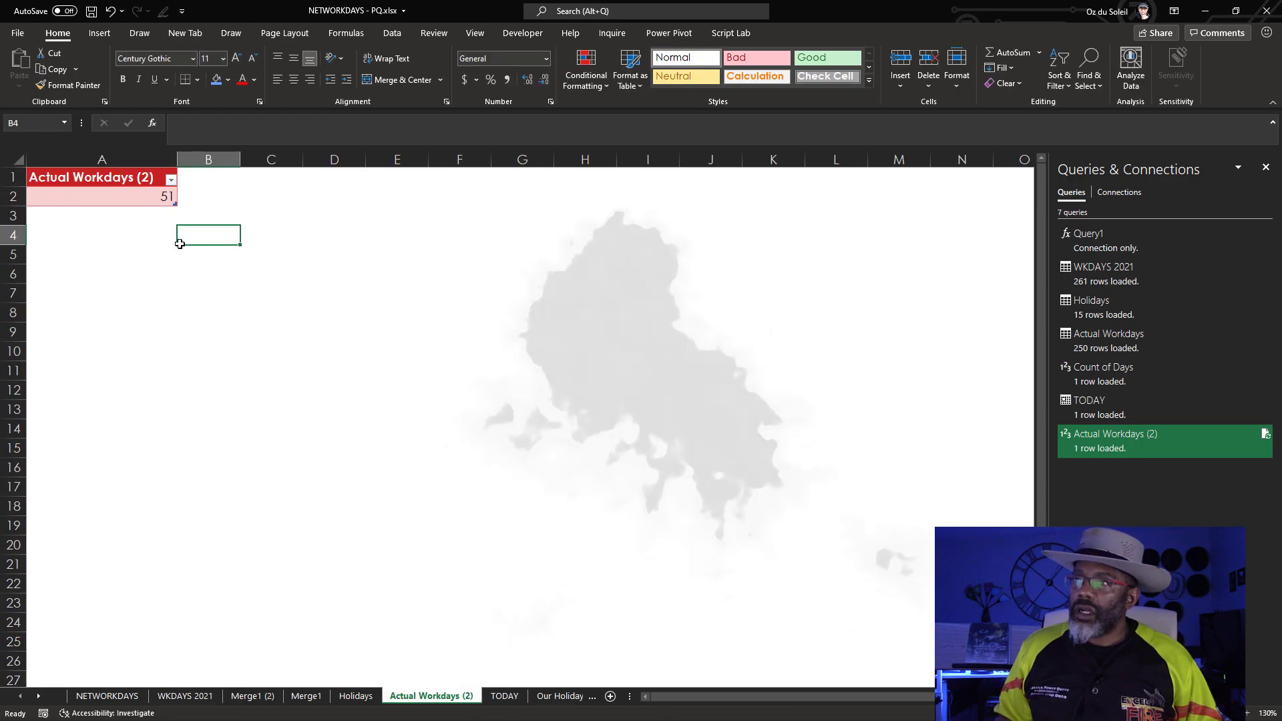
left_click(124, 180)
right_click(133, 185)
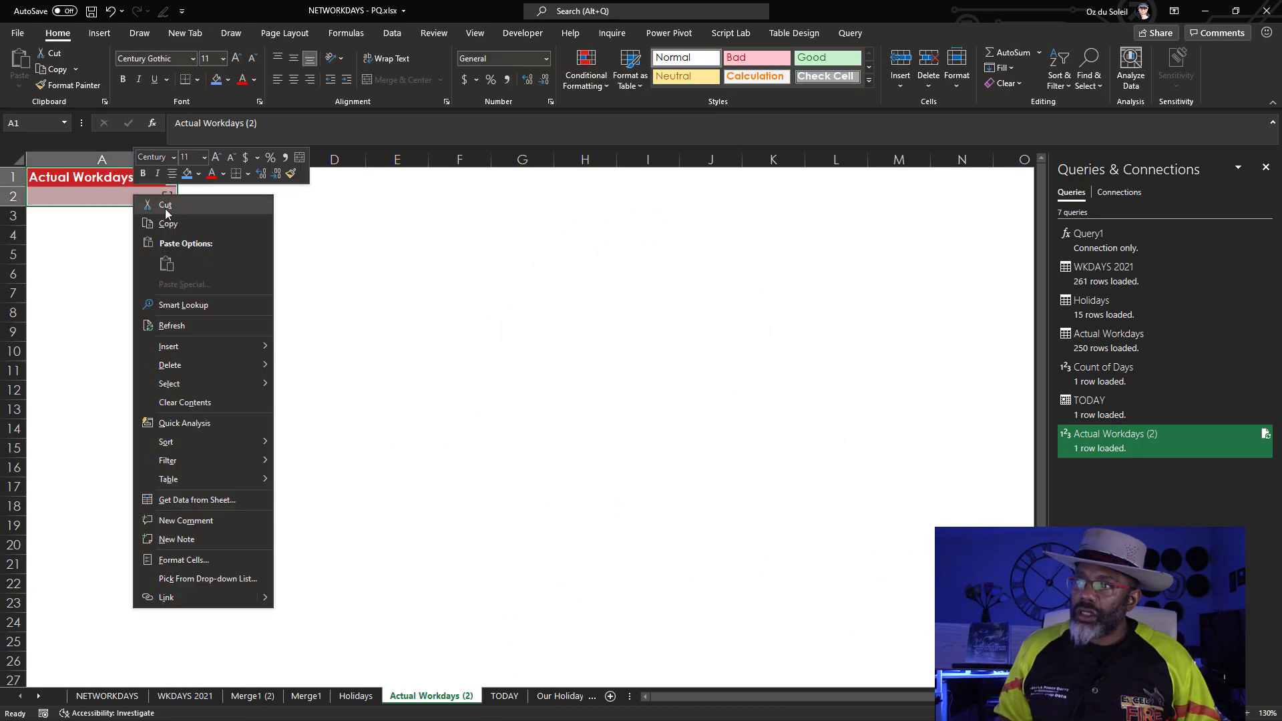